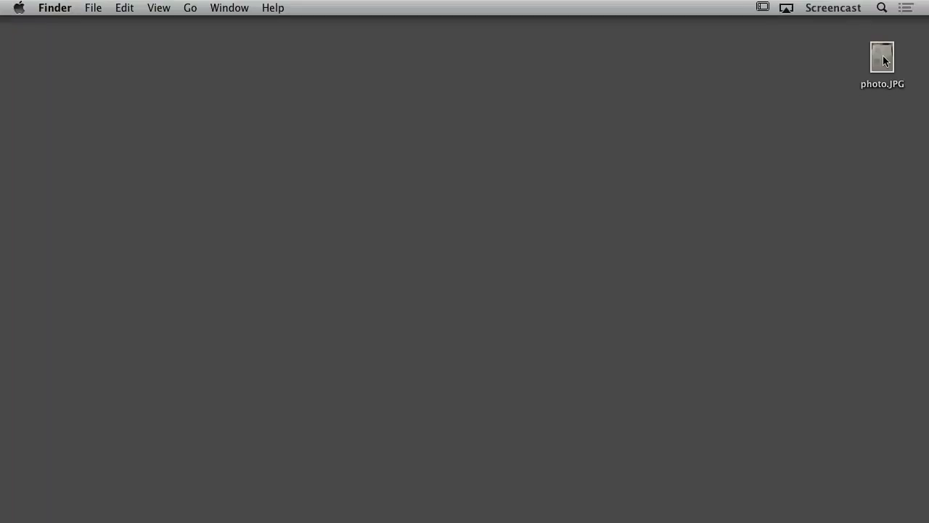
# Open photo.JPG from the desktop in Illustrator and show it in full-screen mode with the menu bar kept
pyautogui.moveTo(882, 55); pyautogui.dragTo(453, 493)
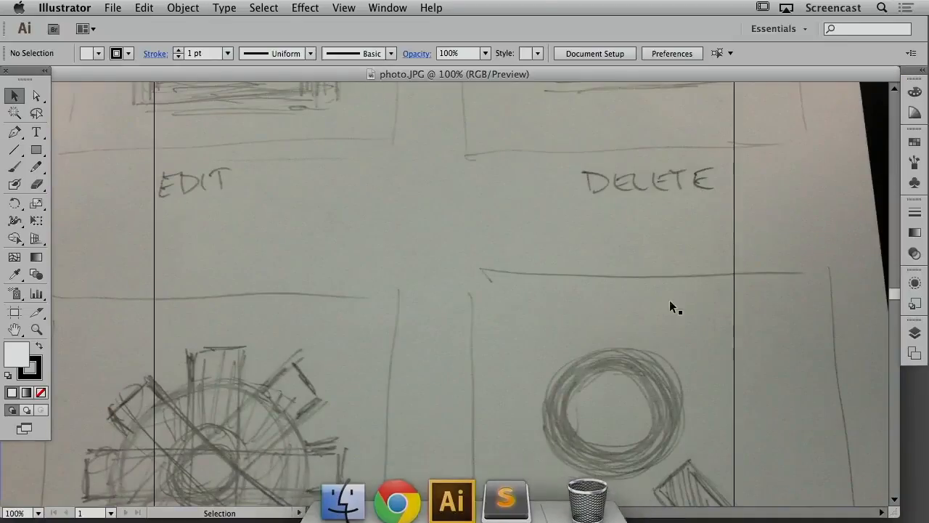
pyautogui.press('f')
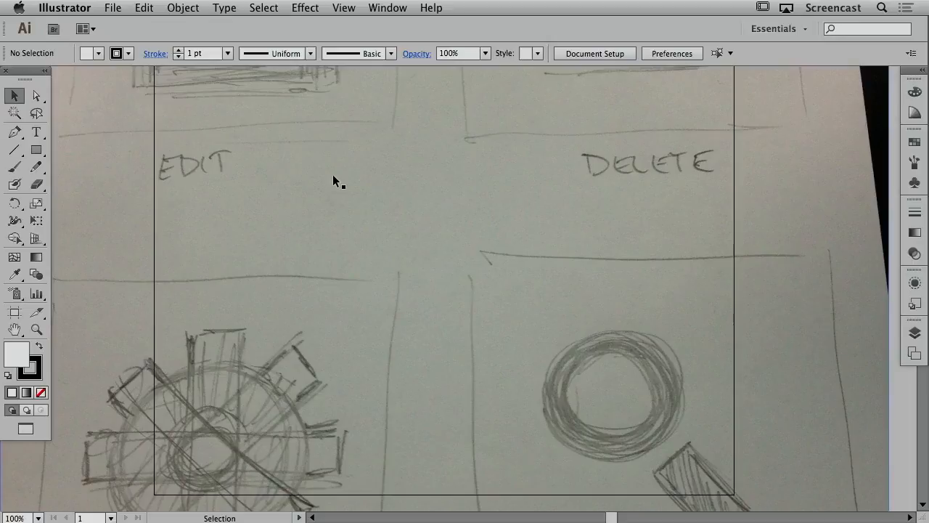
pyautogui.press('super+minus')
pyautogui.press('super+minus')
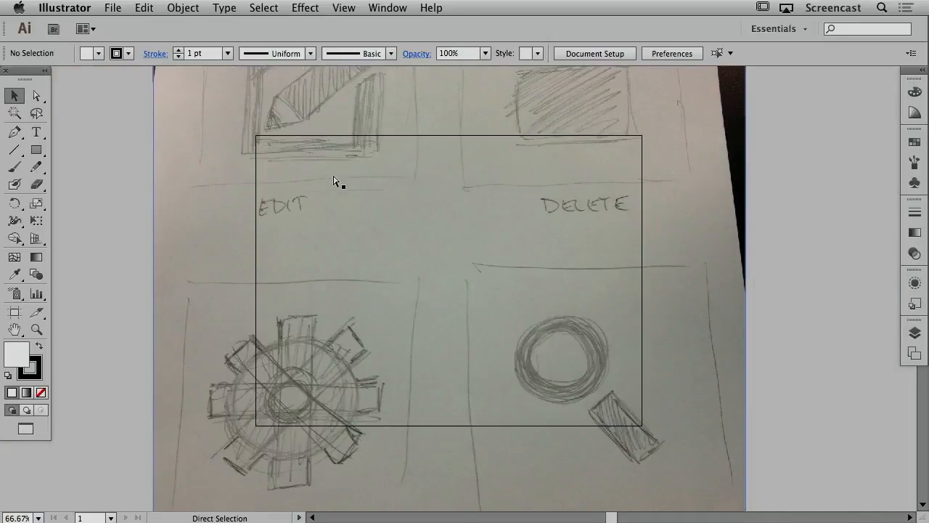
pyautogui.scroll(-3, 392, 196)
pyautogui.hscroll(-2, 392, 197)
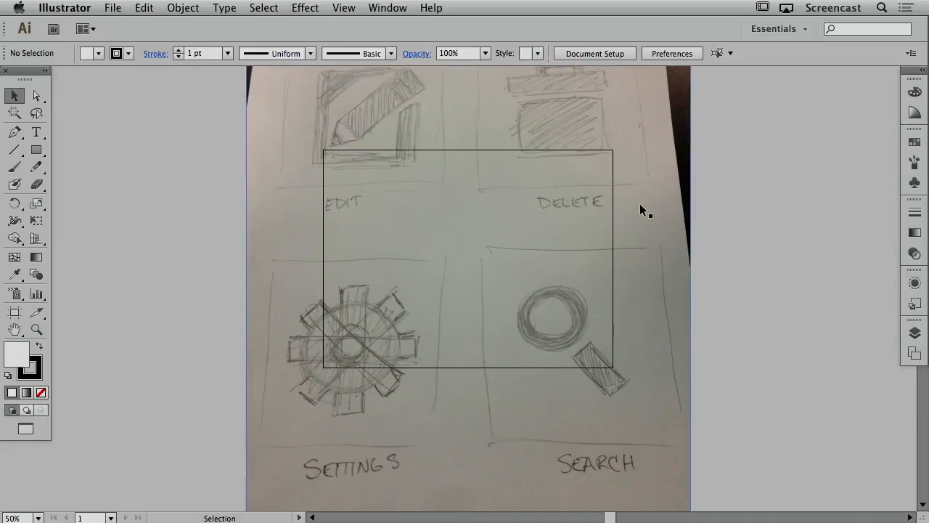
# Fit Artboard 1 to the bounds of the sketch photo, making it 1224 x 1632 px
pyautogui.hotkey('shift', 'o')
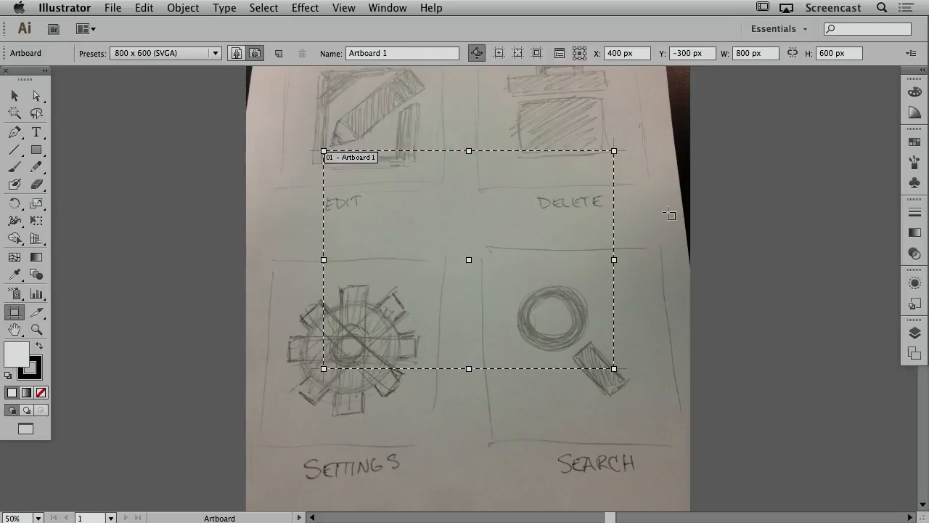
pyautogui.press('super+minus')
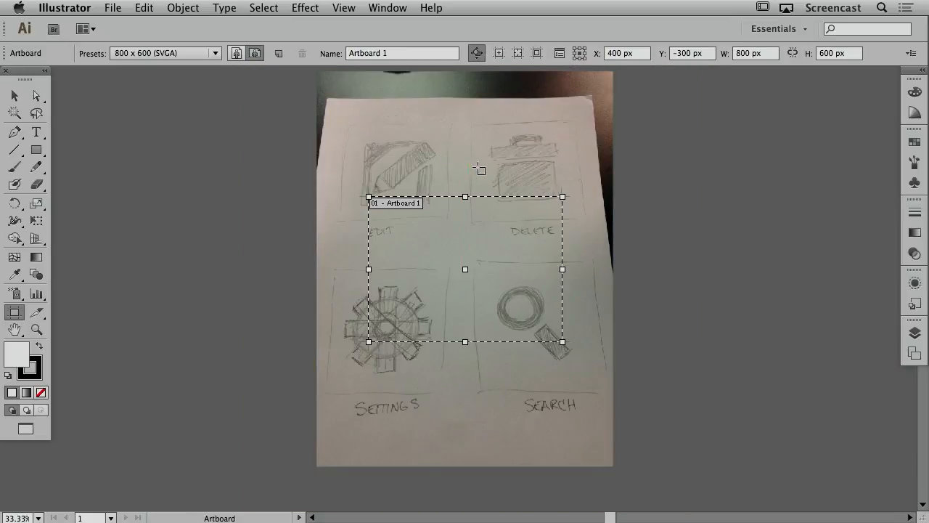
pyautogui.click(459, 179)
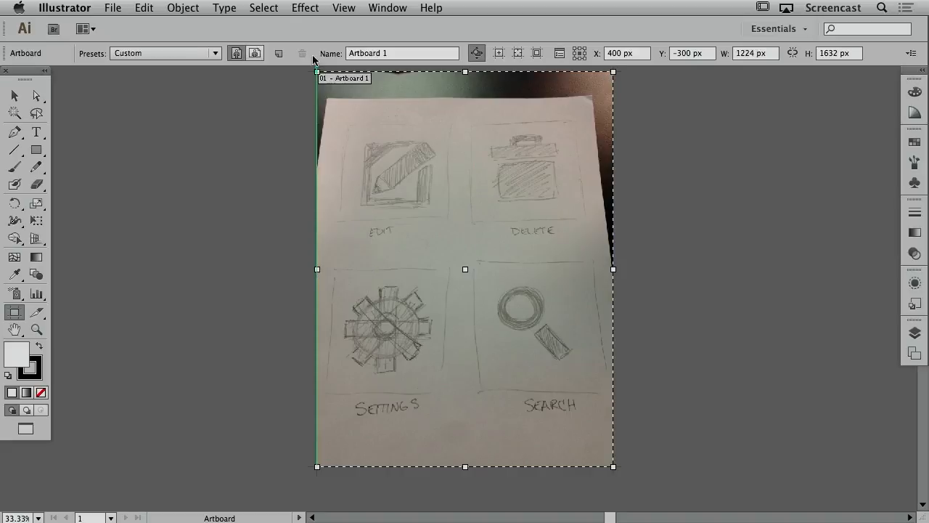
pyautogui.press('Escape')
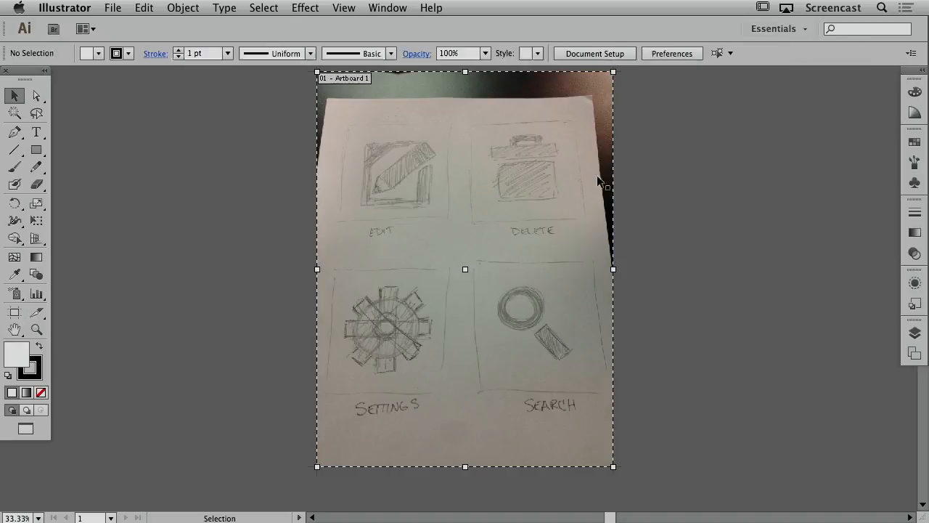
# Float the layer list separately beside the artwork, collapse the artboard list and make the layer list taller
pyautogui.click(914, 333)
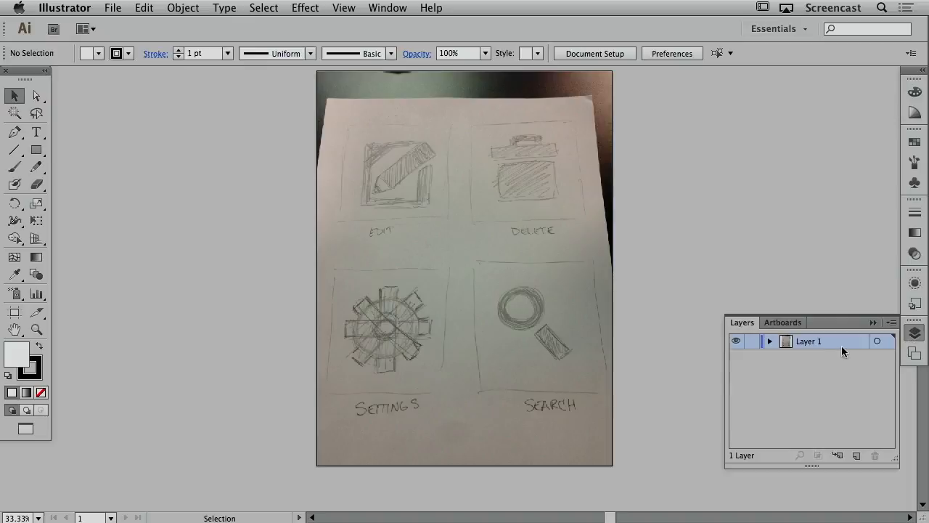
pyautogui.moveTo(738, 322); pyautogui.dragTo(726, 92)
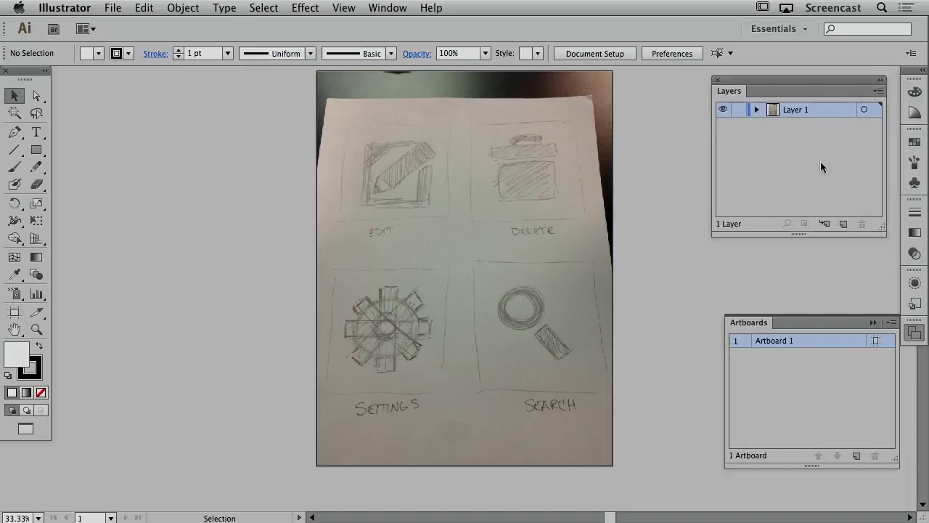
pyautogui.click(877, 323)
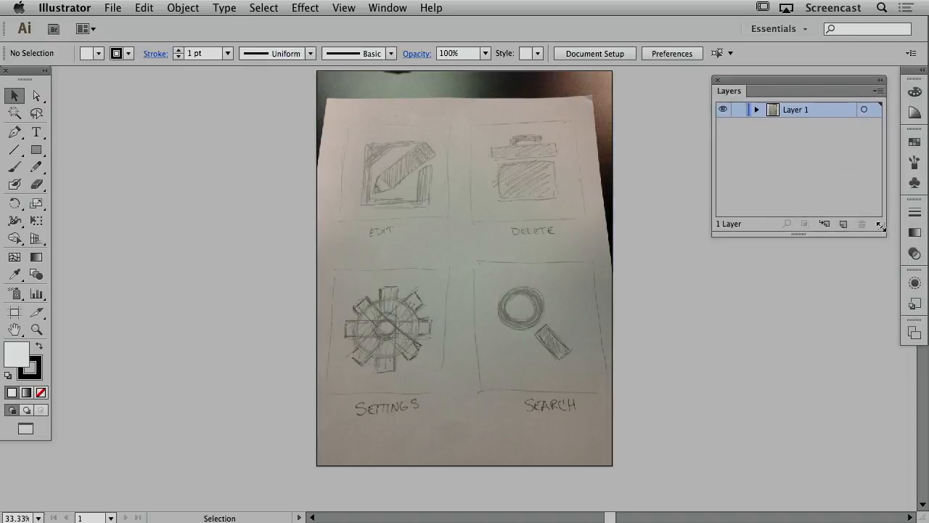
pyautogui.moveTo(880, 226); pyautogui.dragTo(883, 299)
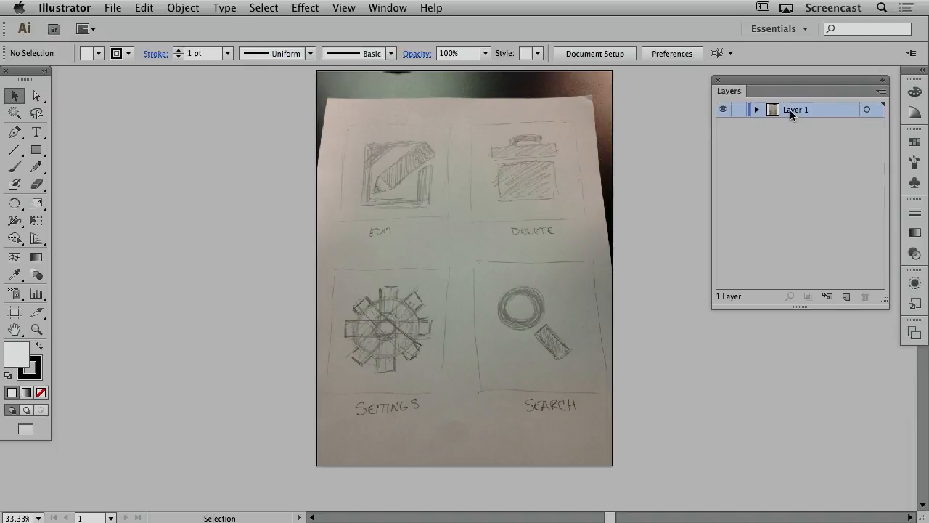
# Convert Layer 1 with the photo into a template layer and add a new layer above it named icons
pyautogui.click(882, 91)
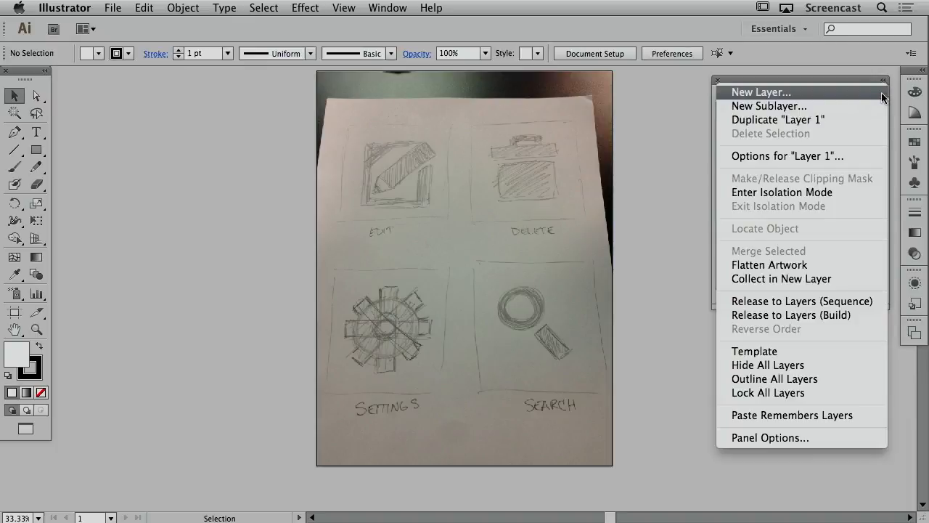
pyautogui.click(807, 350)
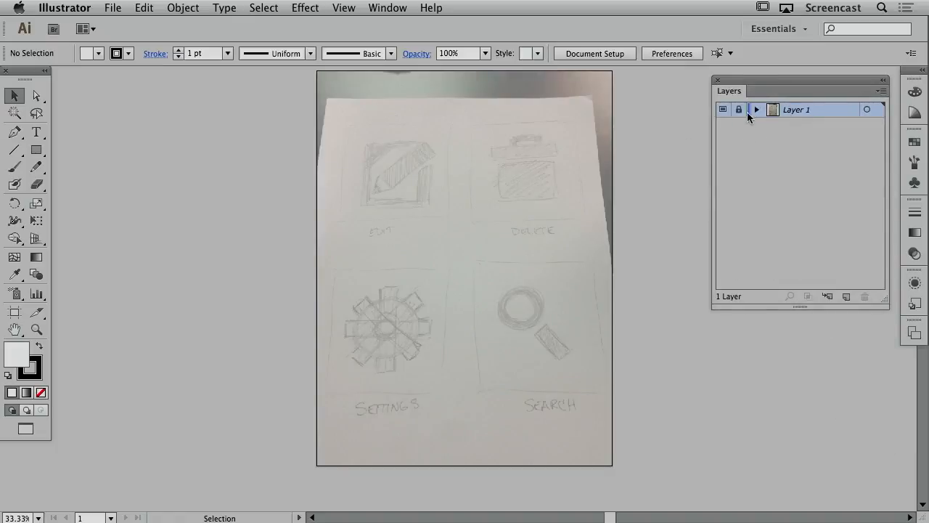
pyautogui.click(847, 298)
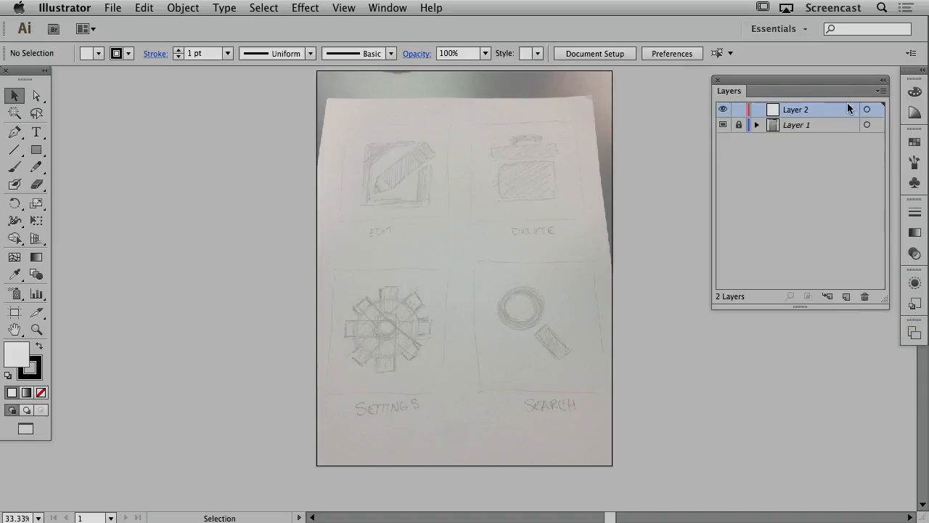
pyautogui.doubleClick(798, 109)
pyautogui.write('icons')
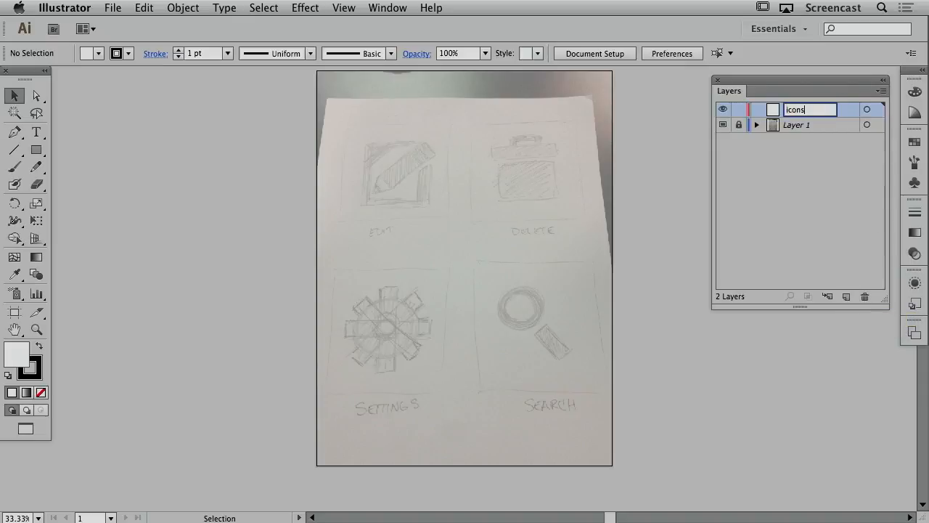
pyautogui.press('Return')
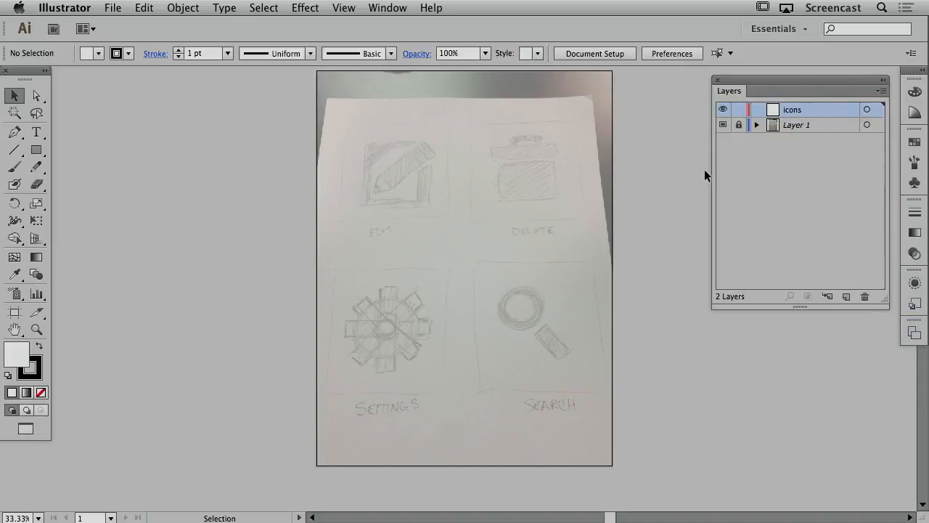
# Trace the EDIT sketch's square frame with the Pen tool as an open path, leaving a gap at the pencil's blunt end, without fill
pyautogui.press('z')
pyautogui.click(446, 166)
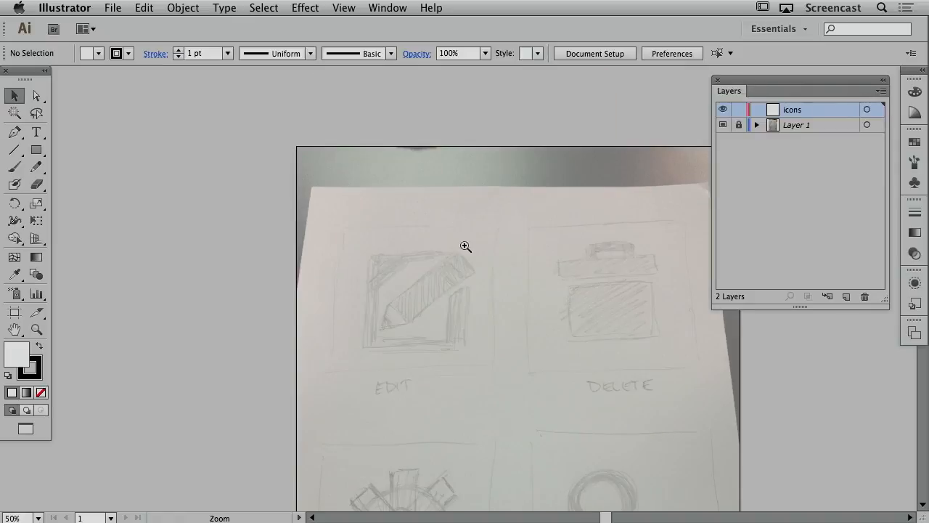
pyautogui.click(460, 305)
pyautogui.click(444, 270)
pyautogui.moveTo(444, 269)
pyautogui.mouseDown()
pyautogui.moveTo(453, 239)
pyautogui.moveTo(442, 205)
pyautogui.moveTo(473, 199)
pyautogui.moveTo(471, 208)
pyautogui.mouseUp()
pyautogui.press('super+minus')
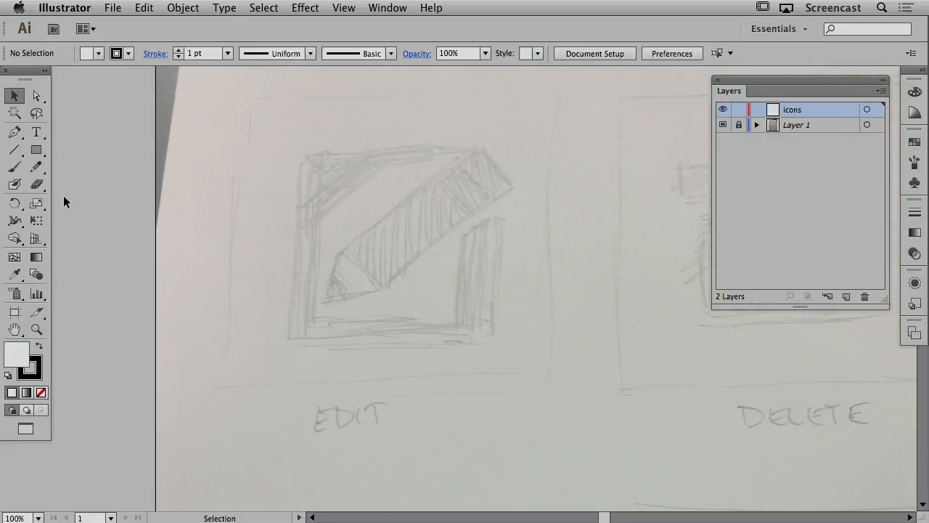
pyautogui.click(16, 132)
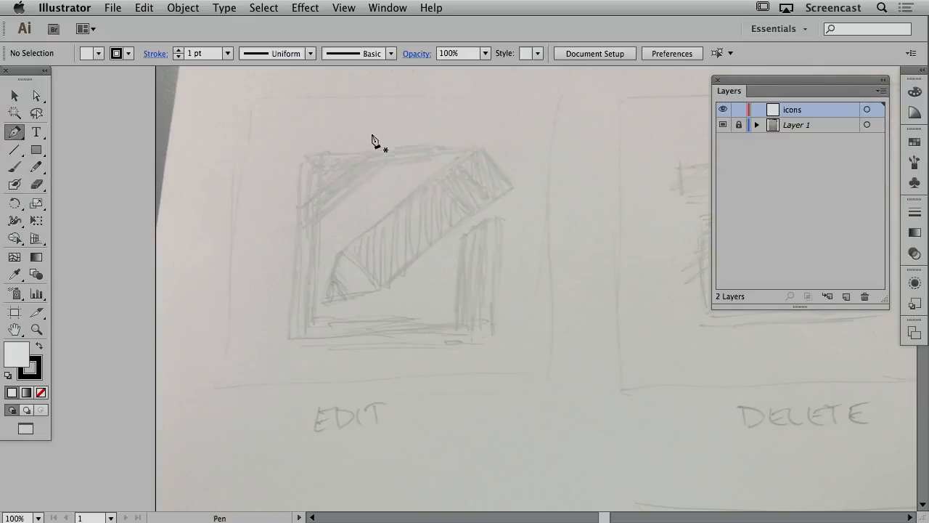
pyautogui.click(429, 153)
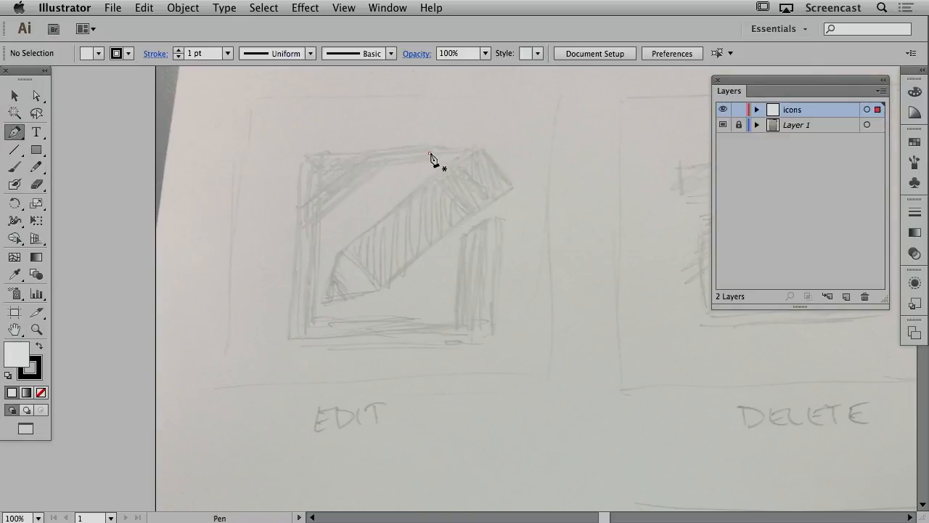
pyautogui.click(306, 153)
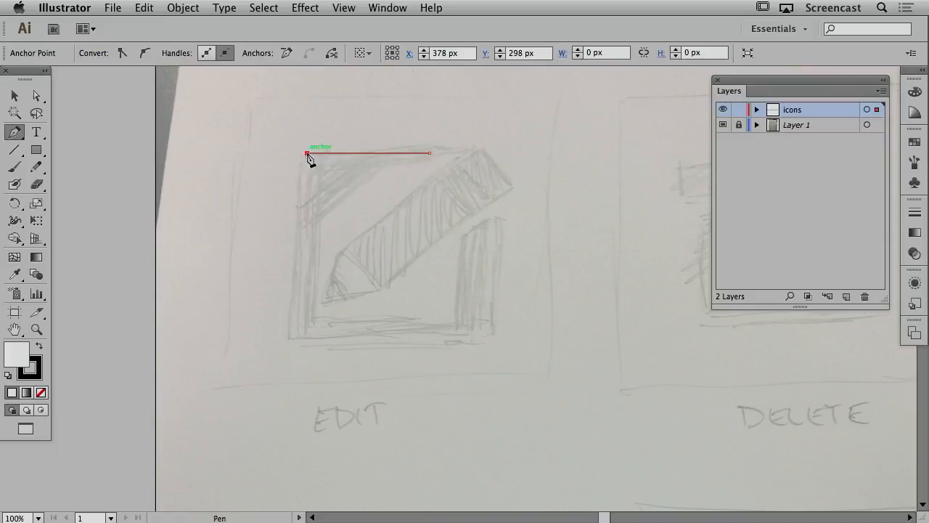
pyautogui.click(306, 332)
pyautogui.click(479, 332)
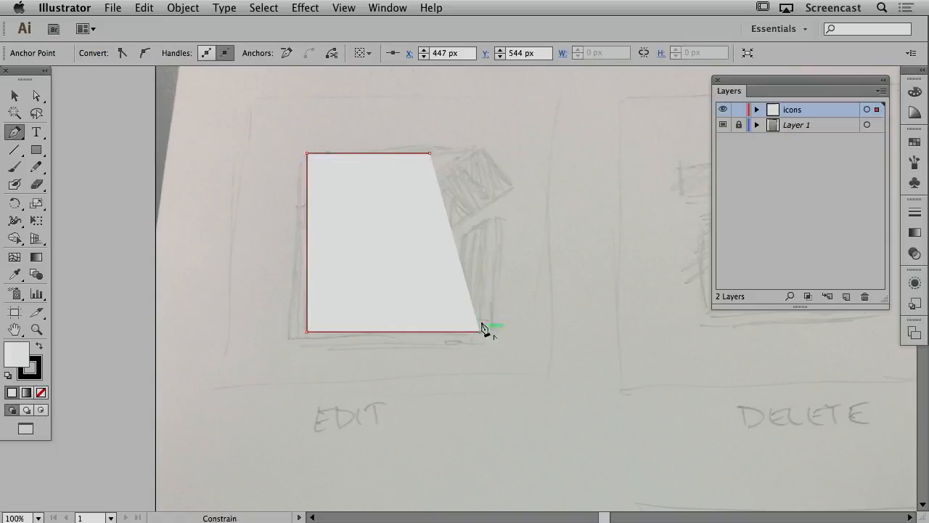
pyautogui.click(479, 231)
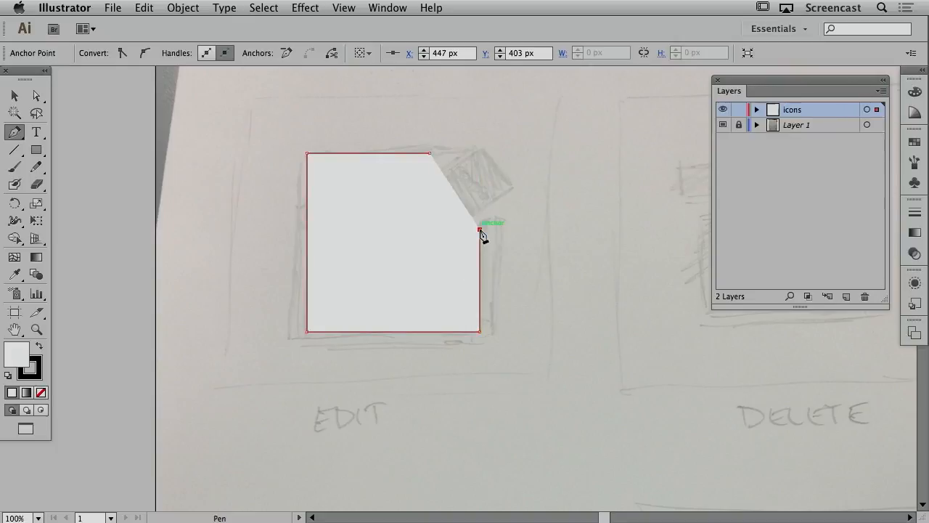
pyautogui.click(40, 394)
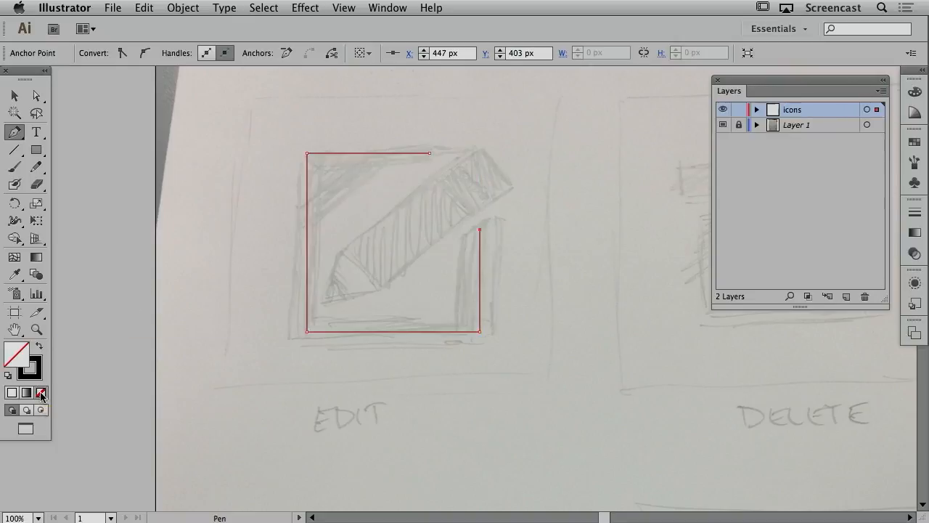
# Create a magenta RGB swatch with R=195, G=0, B=166 and apply it to the frame path's stroke
pyautogui.click(32, 372)
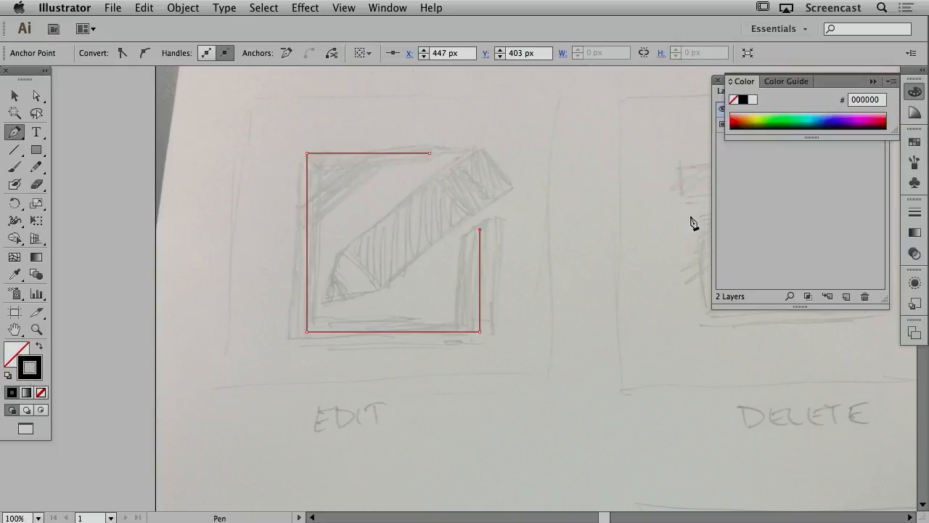
pyautogui.click(910, 143)
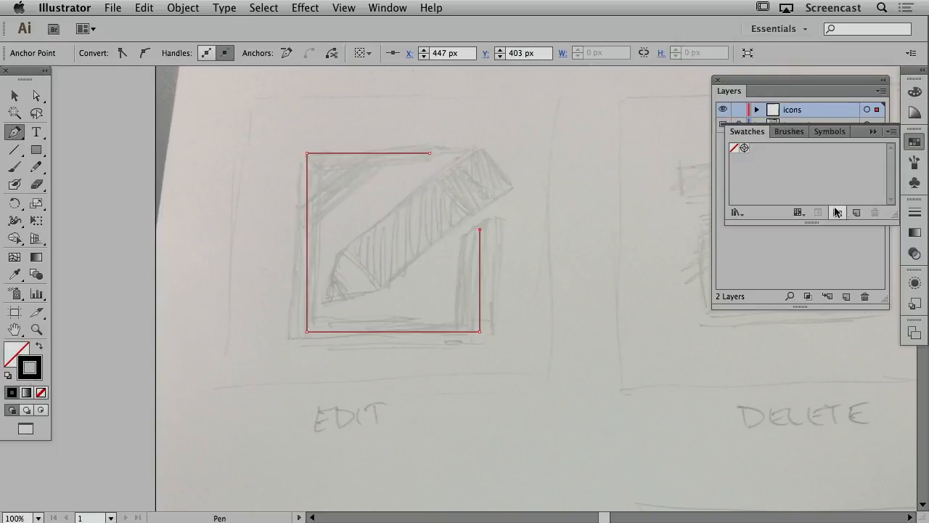
pyautogui.click(857, 213)
pyautogui.moveTo(469, 260)
pyautogui.mouseDown()
pyautogui.moveTo(452, 259)
pyautogui.moveTo(455, 267)
pyautogui.moveTo(465, 258)
pyautogui.mouseUp()
pyautogui.moveTo(415, 306); pyautogui.dragTo(473, 306)
pyautogui.moveTo(465, 259); pyautogui.dragTo(485, 260)
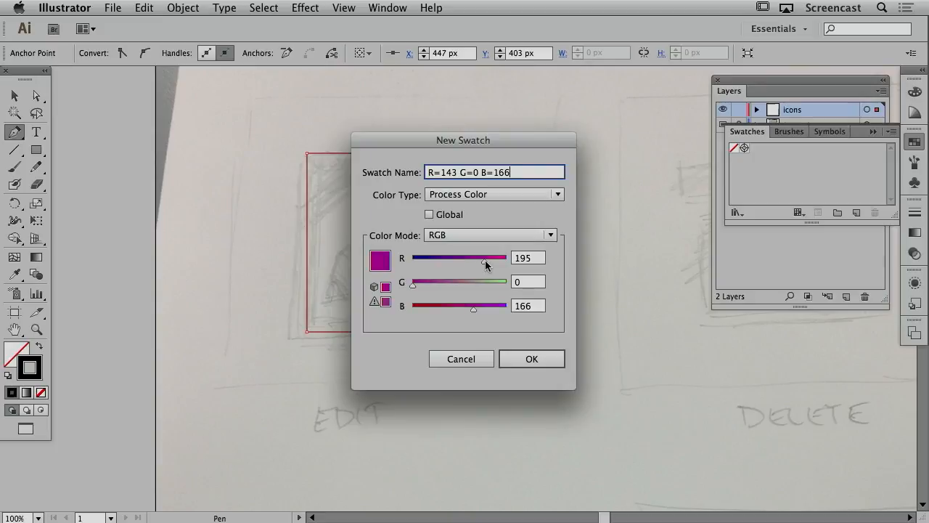
pyautogui.click(532, 360)
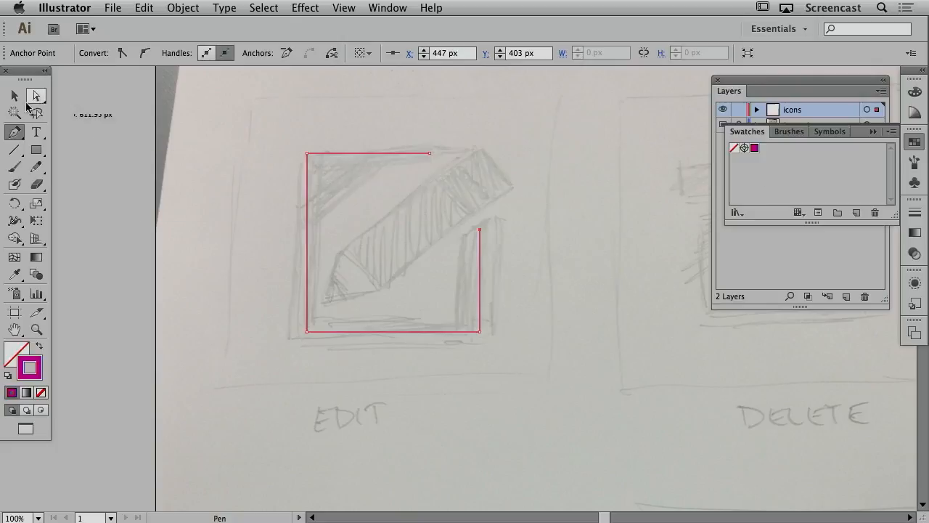
# Select the whole frame path, float the stroke settings over the canvas and increase its stroke weight to 31 pt
pyautogui.click(13, 97)
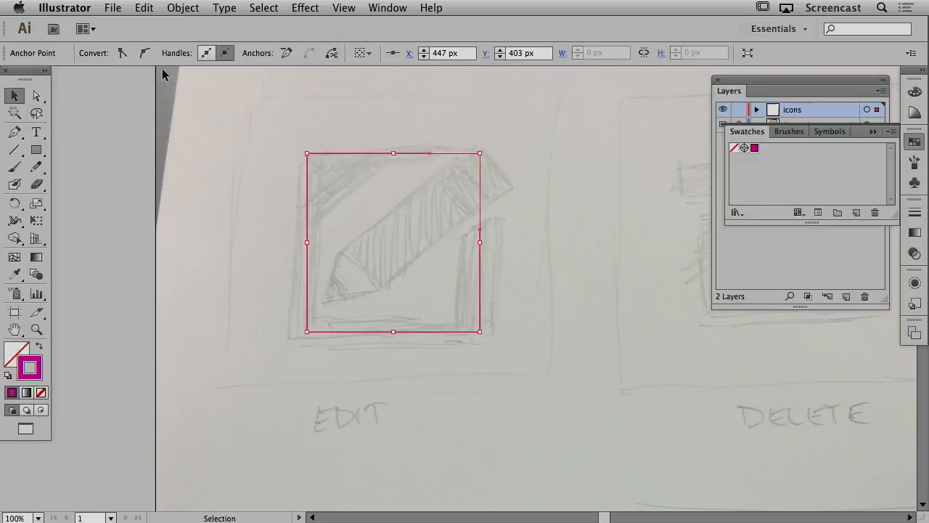
pyautogui.click(915, 212)
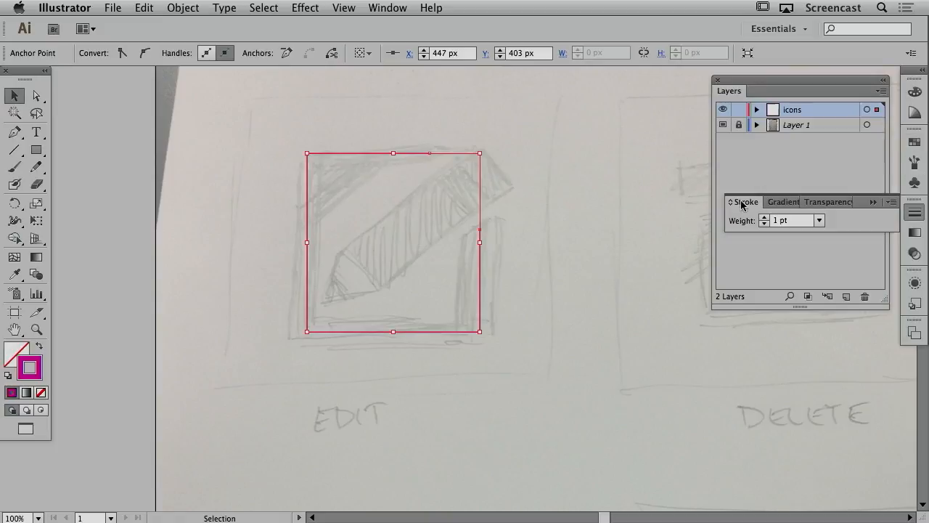
pyautogui.moveTo(742, 204); pyautogui.dragTo(534, 90)
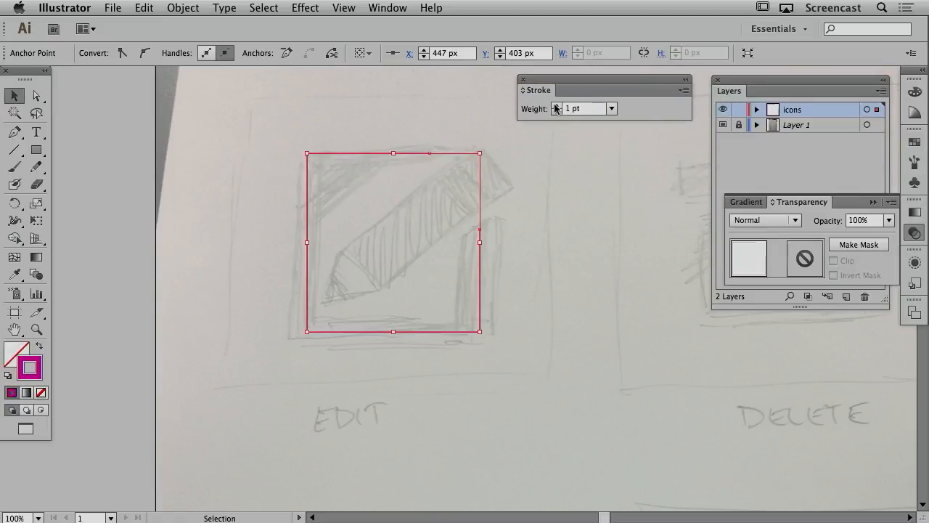
pyautogui.click(556, 106)
pyautogui.click(556, 106)
pyautogui.click(556, 106)
pyautogui.click(556, 106)
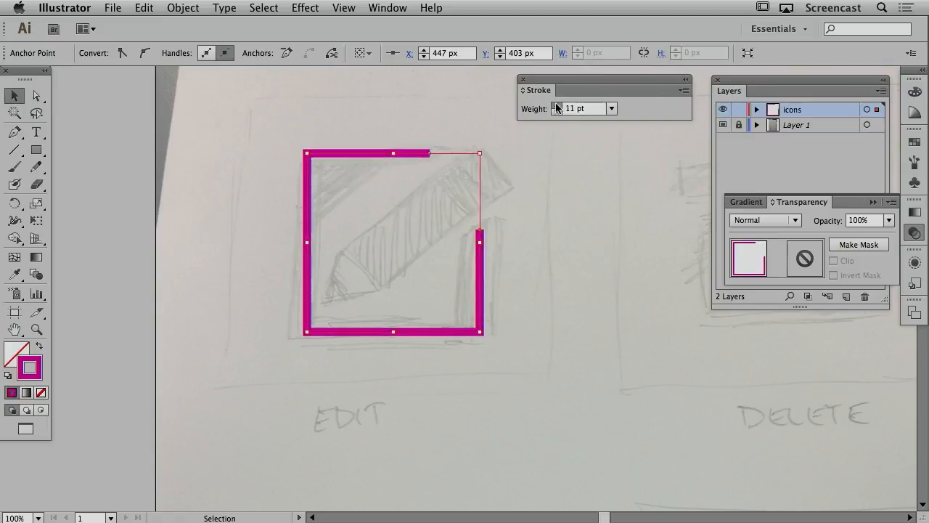
pyautogui.click(556, 106)
pyautogui.click(556, 106)
pyautogui.click(556, 106)
pyautogui.click(556, 106)
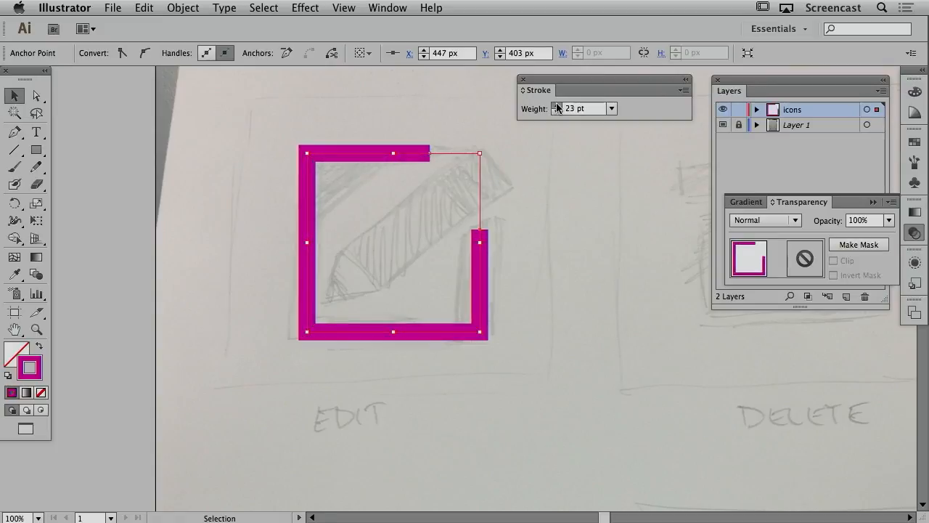
pyautogui.click(556, 105)
pyautogui.click(555, 106)
pyautogui.click(556, 105)
pyautogui.click(556, 105)
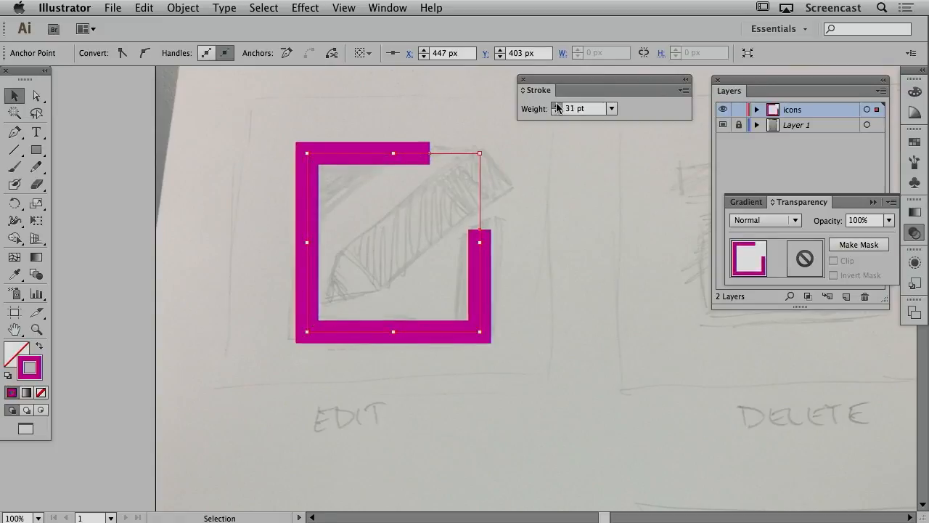
# Increase the frame's stroke weight to 36 pt and give its corners a round join
pyautogui.click(556, 106)
pyautogui.click(556, 106)
pyautogui.click(556, 106)
pyautogui.click(556, 106)
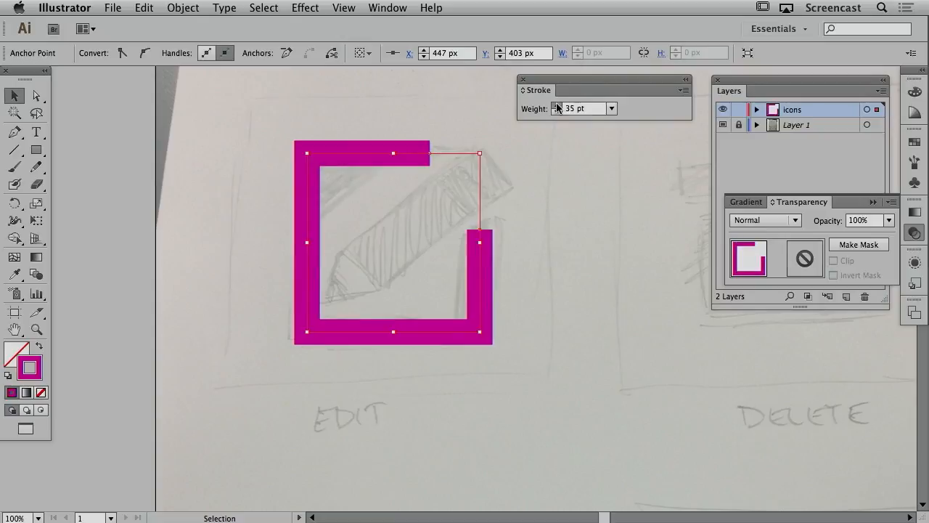
pyautogui.click(555, 106)
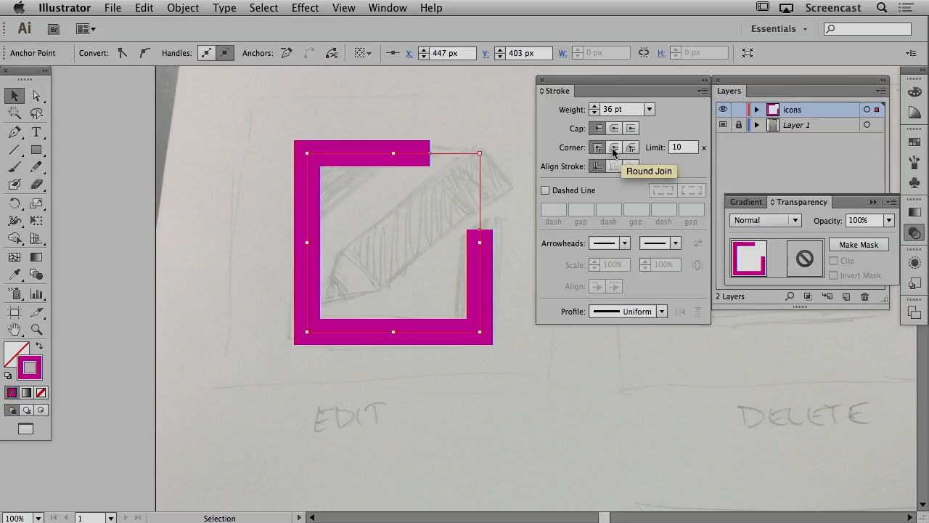
pyautogui.click(613, 148)
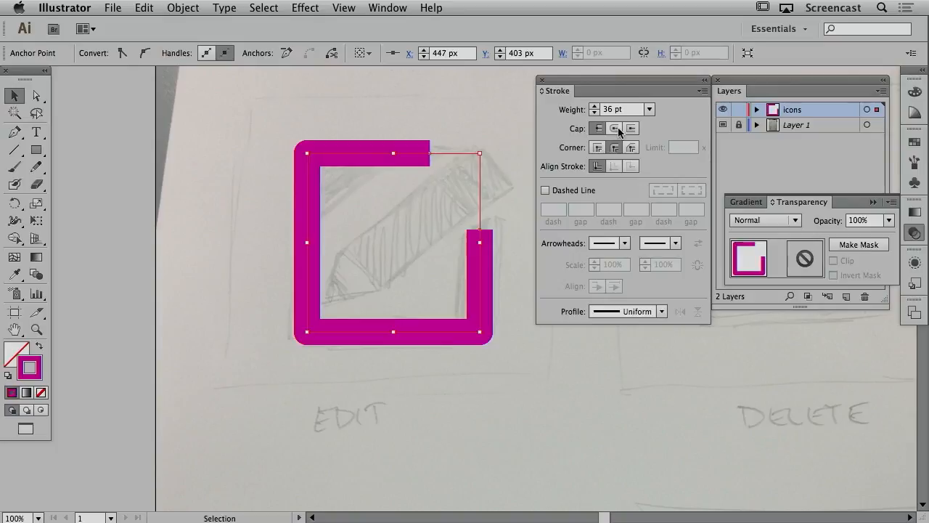
pyautogui.click(431, 115)
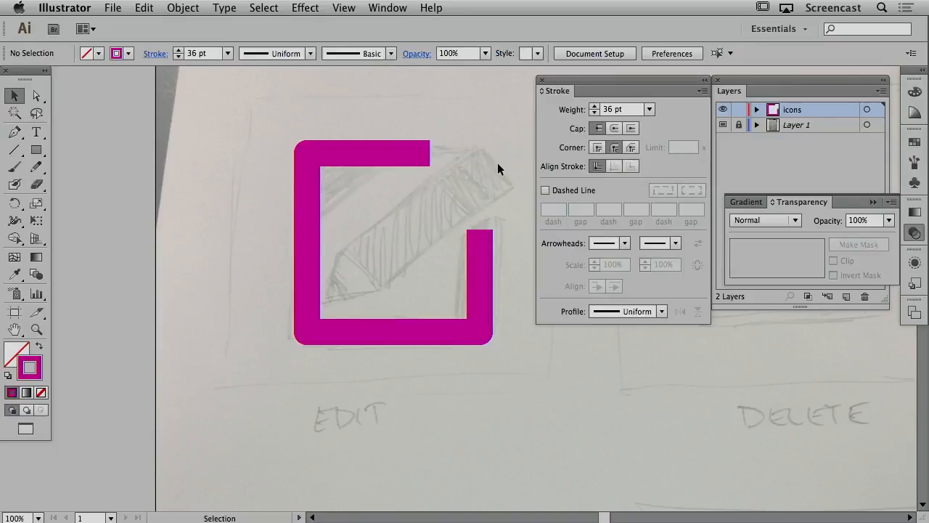
# Try tracing the sketched pencil with the Pen tool as a closed five-point path with a magenta fill and no stroke
pyautogui.click(14, 131)
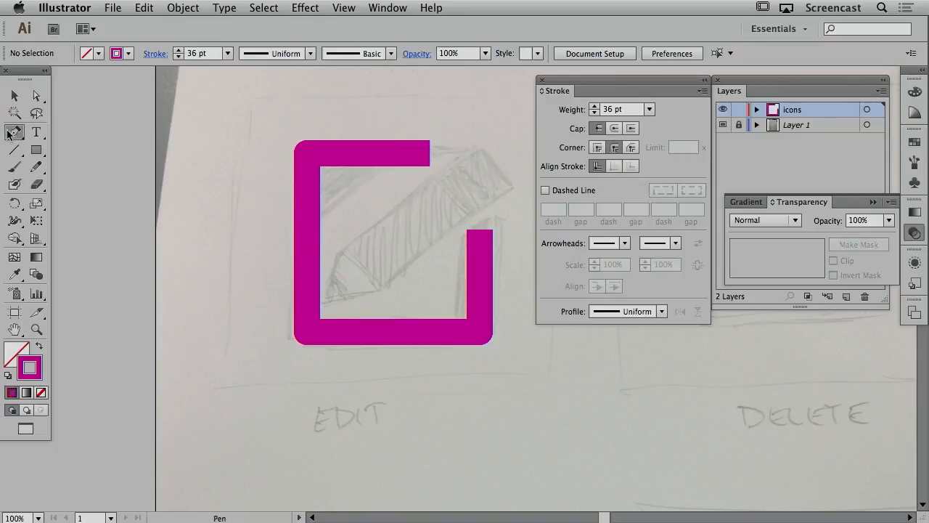
pyautogui.click(335, 300)
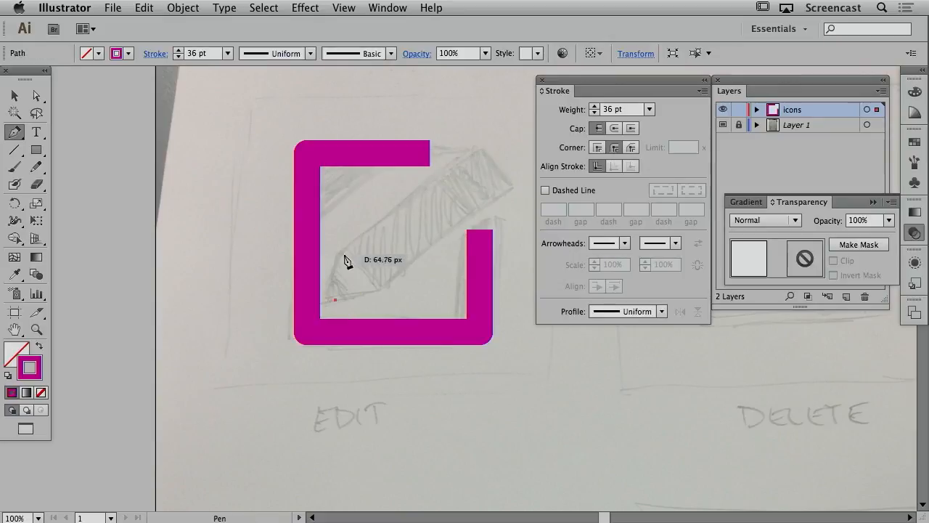
pyautogui.click(344, 251)
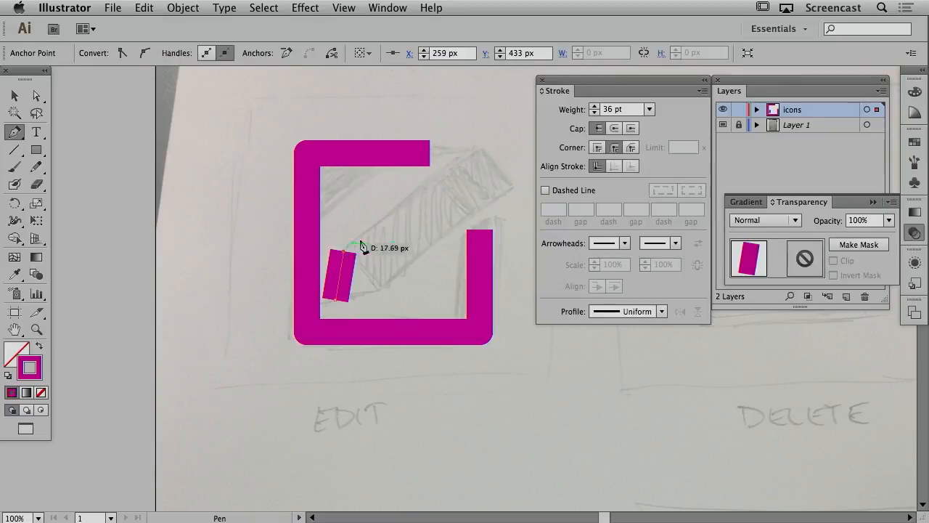
pyautogui.click(479, 150)
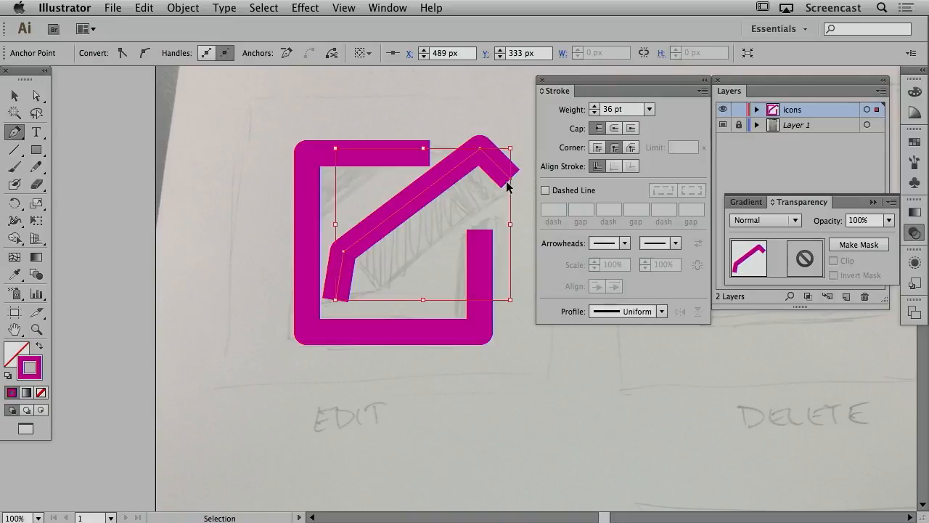
pyautogui.keyDown('super'); pyautogui.click(508, 187); pyautogui.keyUp('super')
pyautogui.click(503, 182)
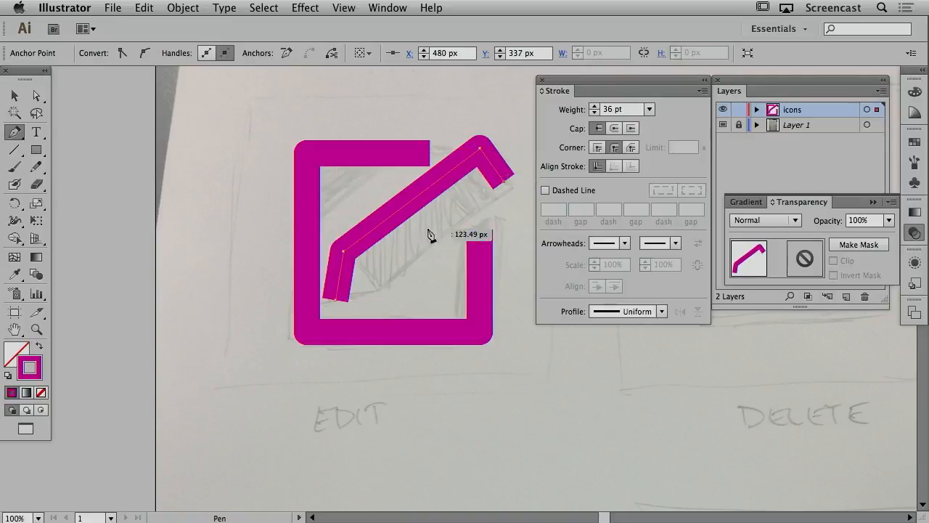
pyautogui.click(380, 287)
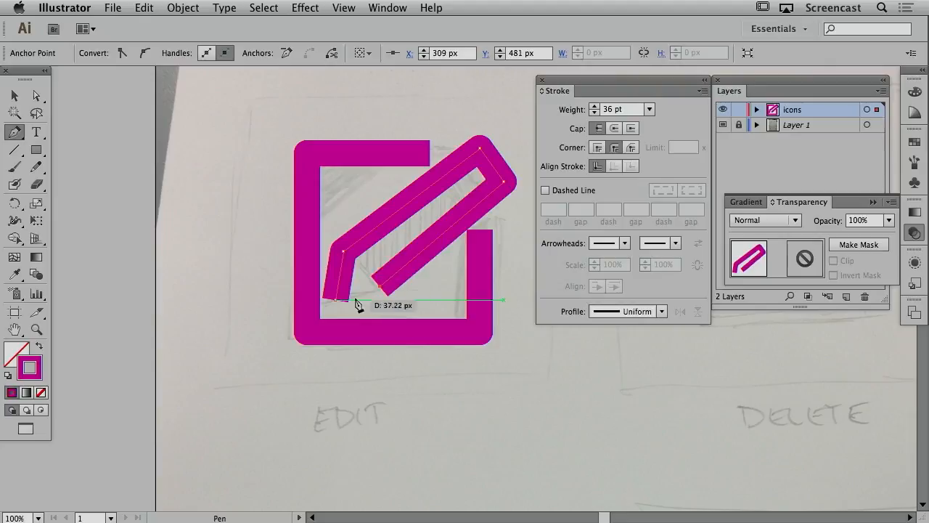
pyautogui.click(335, 299)
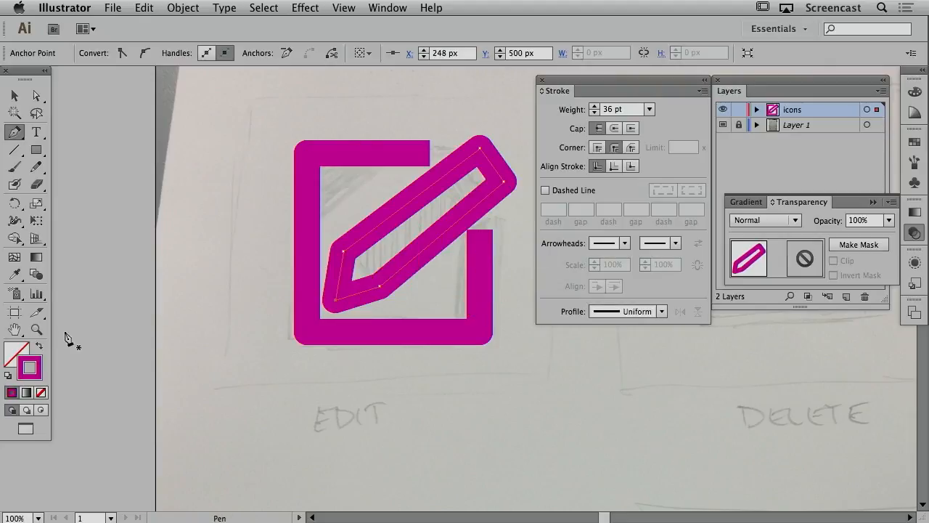
pyautogui.click(40, 347)
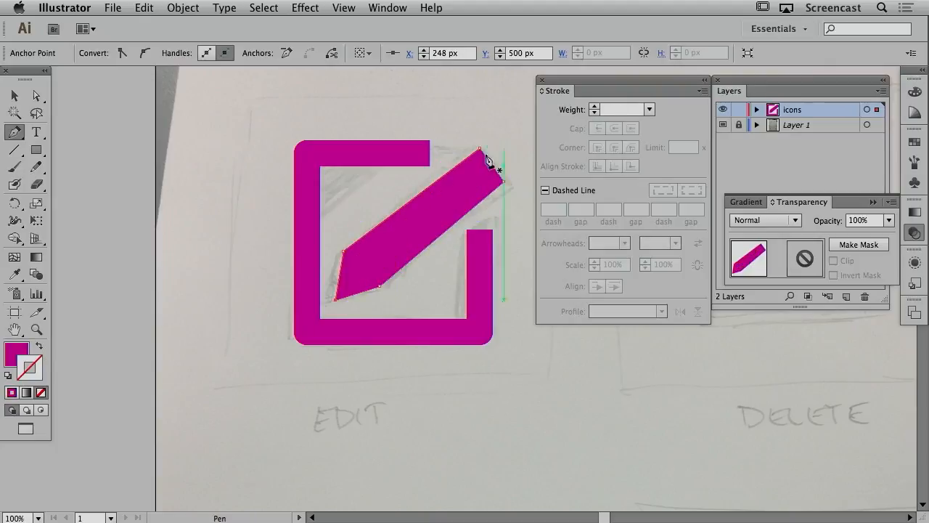
# Move the two corner points at the traced pencil's blunt end outward, and delete the whole pencil shape
pyautogui.press('a')
pyautogui.moveTo(479, 150); pyautogui.dragTo(479, 146)
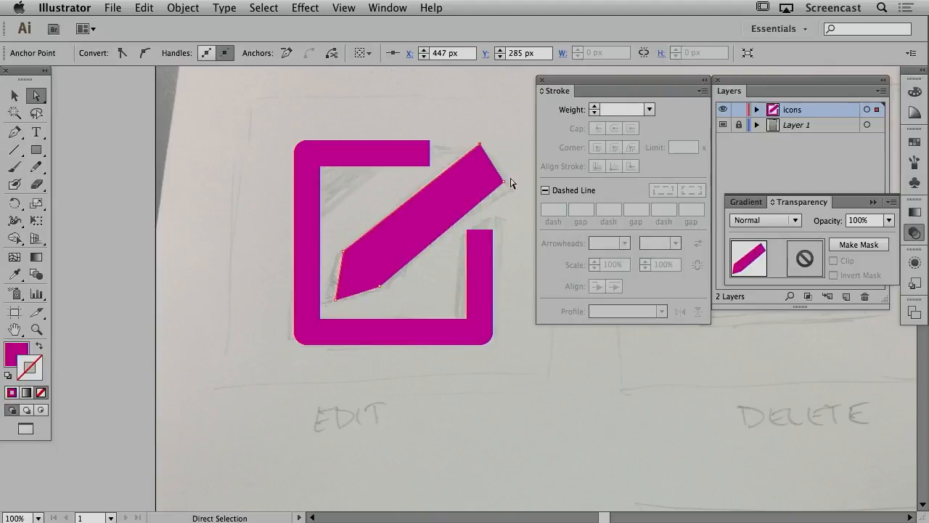
pyautogui.moveTo(506, 181); pyautogui.dragTo(513, 185)
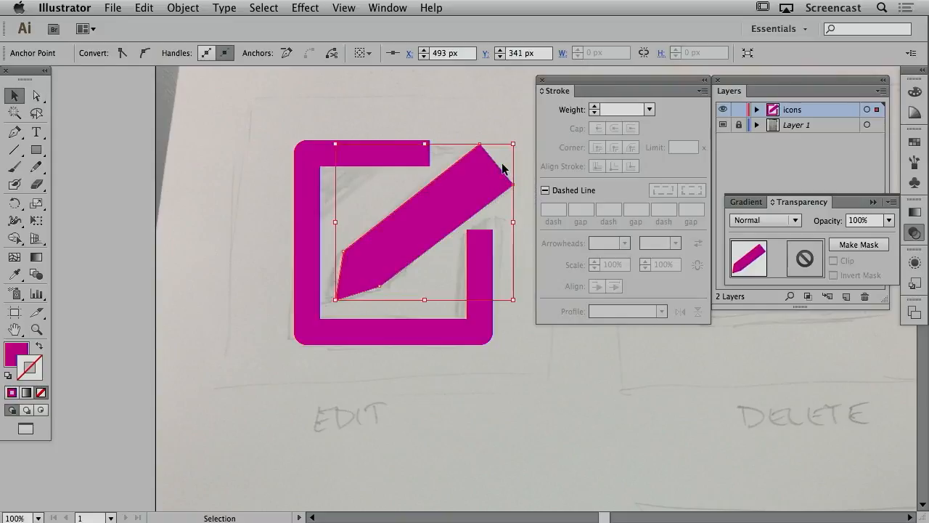
pyautogui.press('Delete')
pyautogui.press('v')
pyautogui.press('Delete')
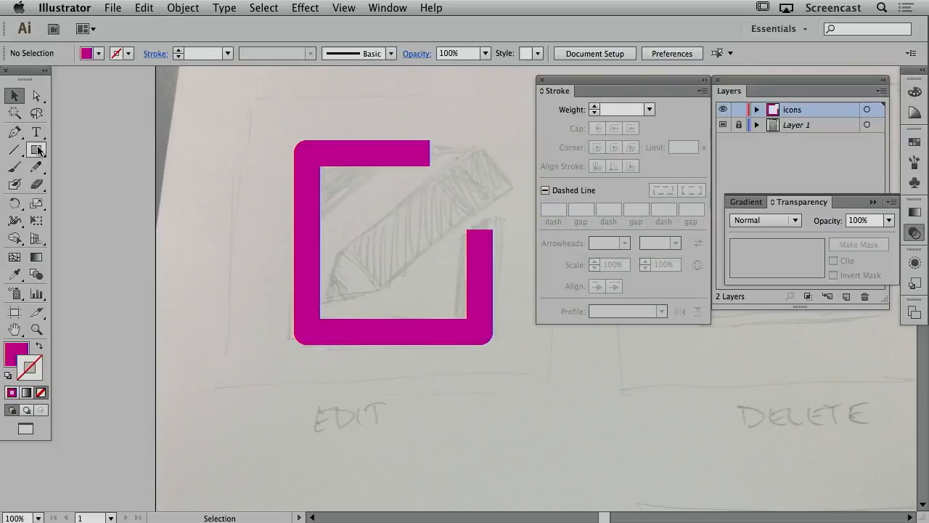
# Draw a tall magenta rectangle left of the frame and raise an added midpoint on its top edge to form a pencil tip
pyautogui.click(37, 149)
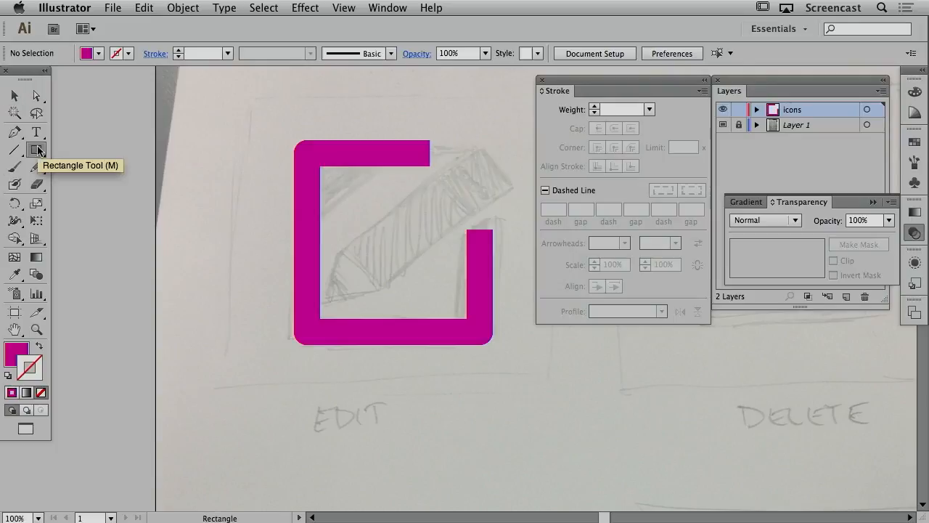
pyautogui.moveTo(186, 153); pyautogui.dragTo(237, 332)
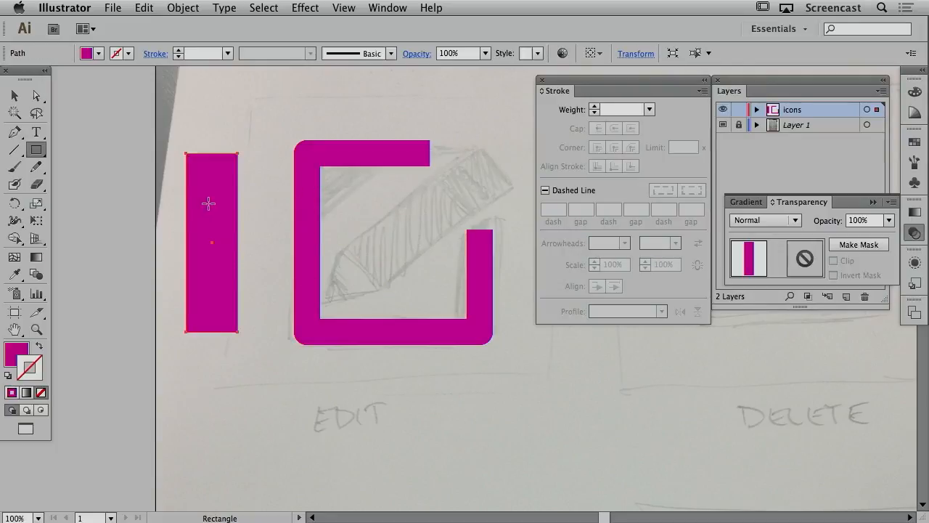
pyautogui.click(14, 134)
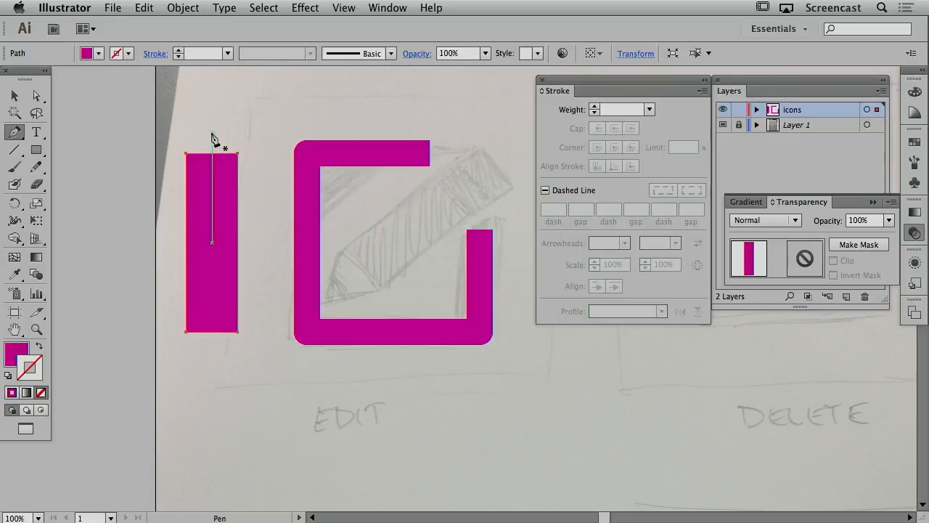
pyautogui.press('+')
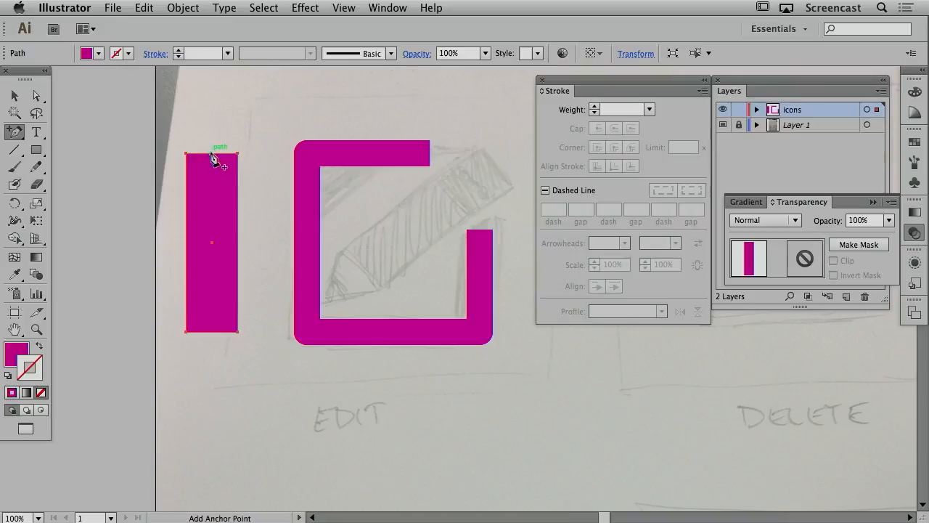
pyautogui.click(211, 154)
pyautogui.press('a')
pyautogui.moveTo(211, 154); pyautogui.dragTo(212, 122)
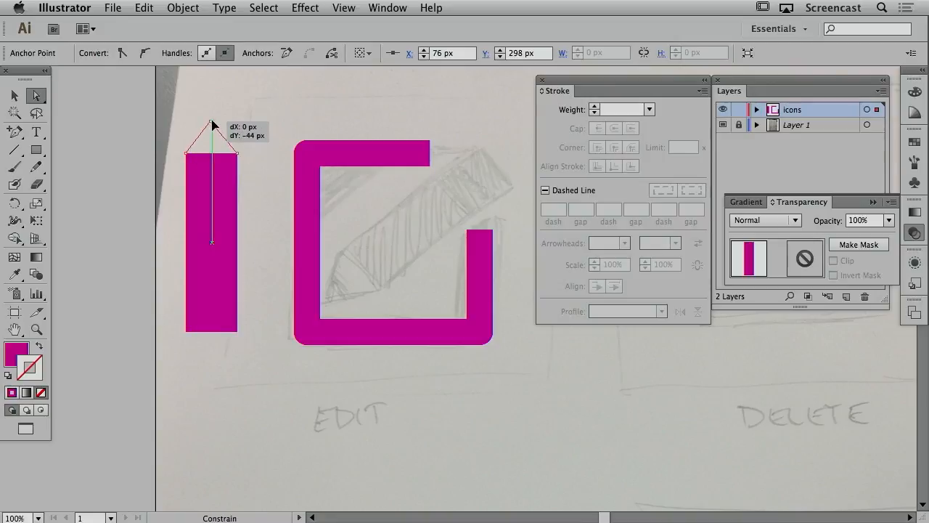
pyautogui.moveTo(212, 122); pyautogui.dragTo(211, 122)
pyautogui.press('v')
pyautogui.click(261, 110)
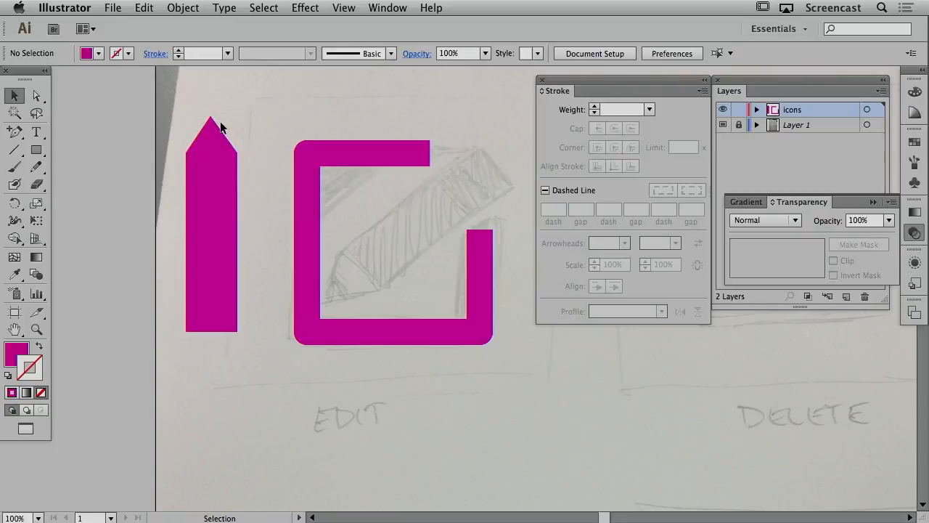
# Rotate the pencil shape 135° counterclockwise so its tip points down-left, and move it over the pencil sketch inside the frame
pyautogui.click(220, 122)
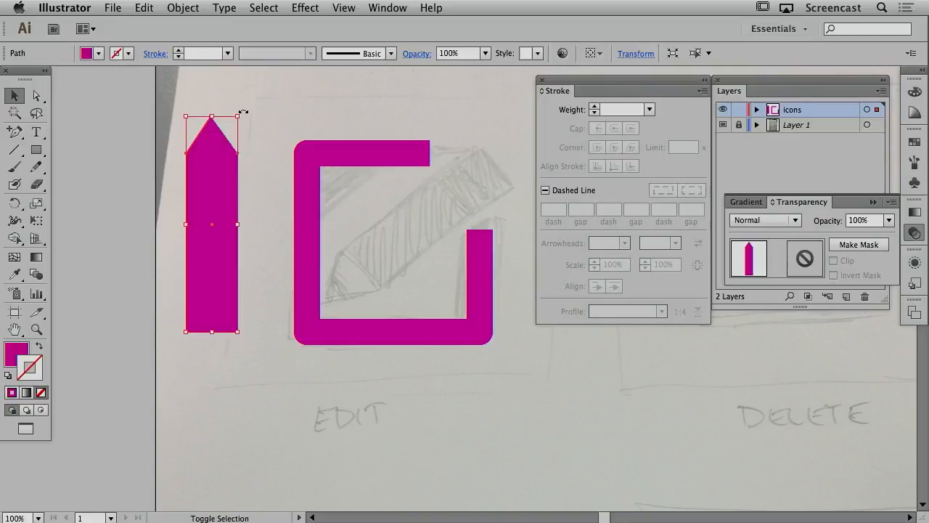
pyautogui.moveTo(243, 113); pyautogui.dragTo(87, 270)
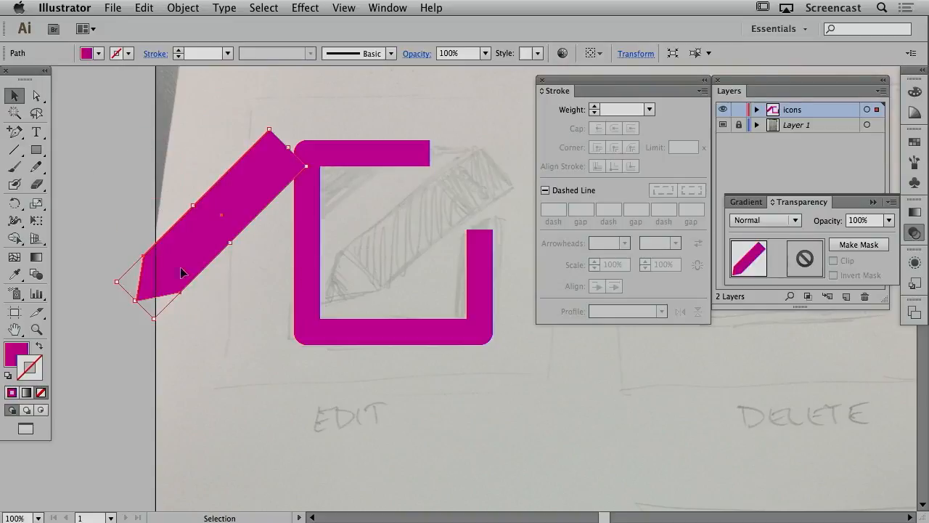
pyautogui.moveTo(172, 269)
pyautogui.mouseDown()
pyautogui.moveTo(332, 255)
pyautogui.moveTo(374, 263)
pyautogui.mouseUp()
# Shorten the frame path's open ends, moving the upper end point to X 328 px and the right-hand one to Y 421 px
pyautogui.press('a')
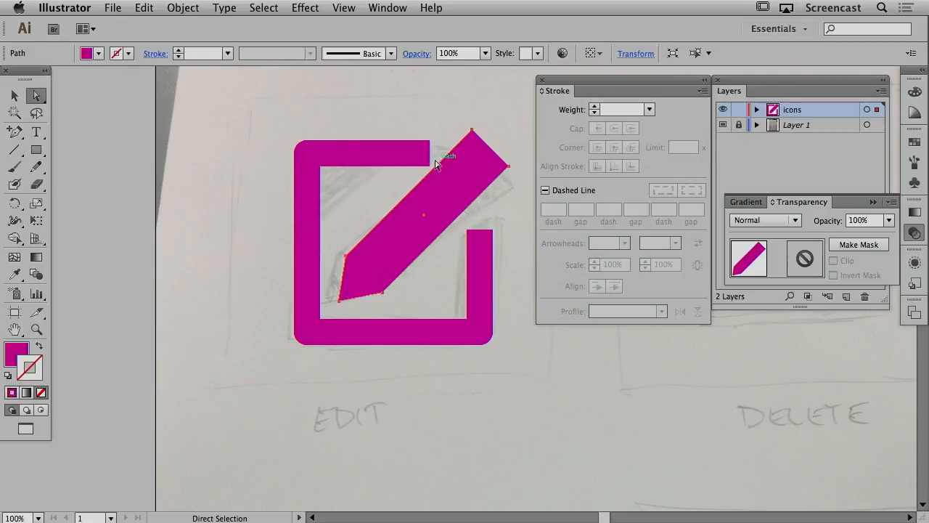
pyautogui.click(429, 155)
pyautogui.moveTo(429, 154); pyautogui.dragTo(394, 154)
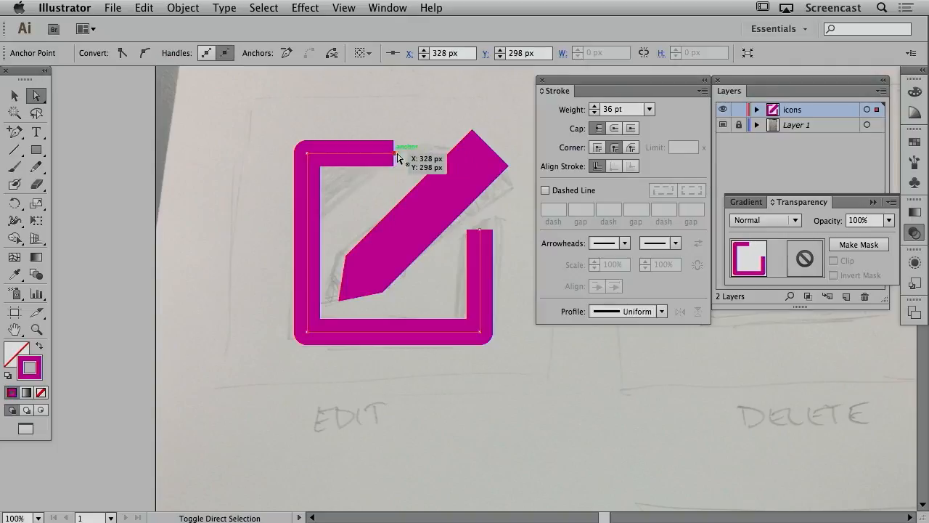
pyautogui.moveTo(480, 230); pyautogui.dragTo(480, 247)
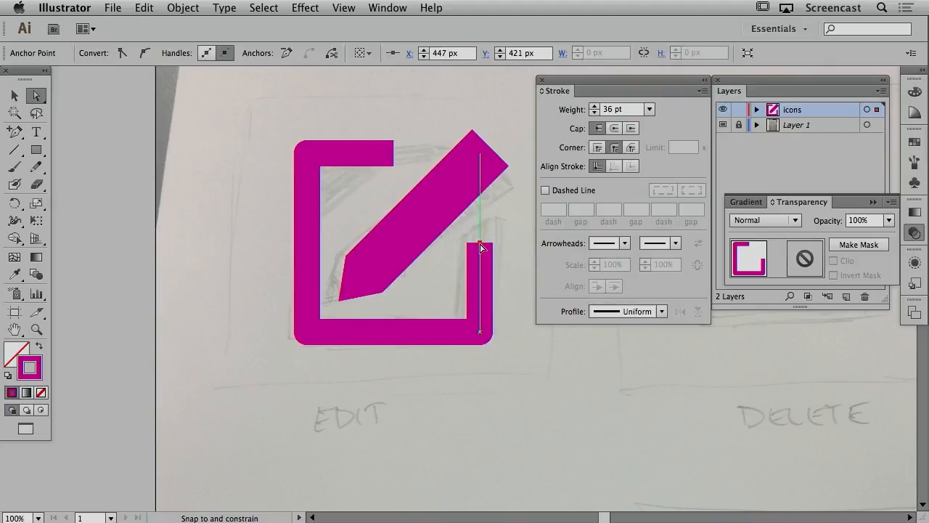
pyautogui.click(506, 231)
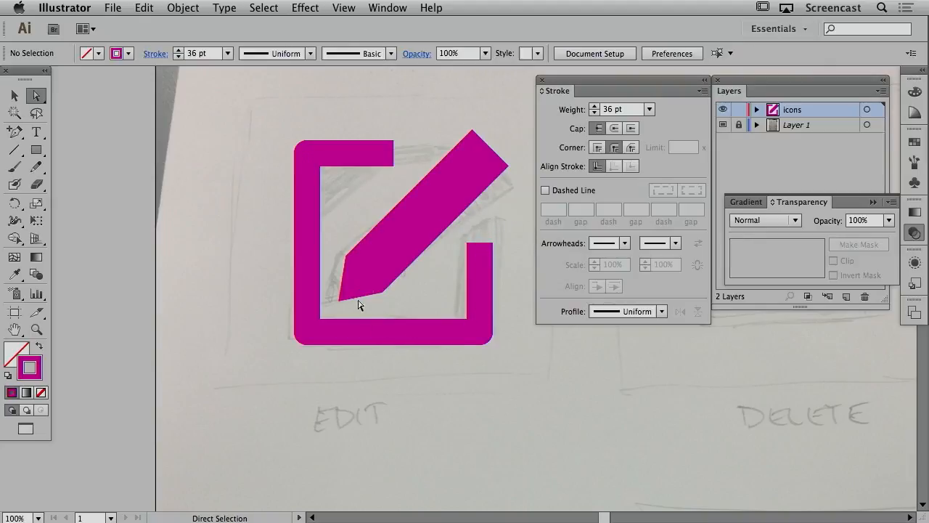
# Nudge the whole pencil shape slightly up and to the right within the frame's opening
pyautogui.press('v')
pyautogui.click(387, 267)
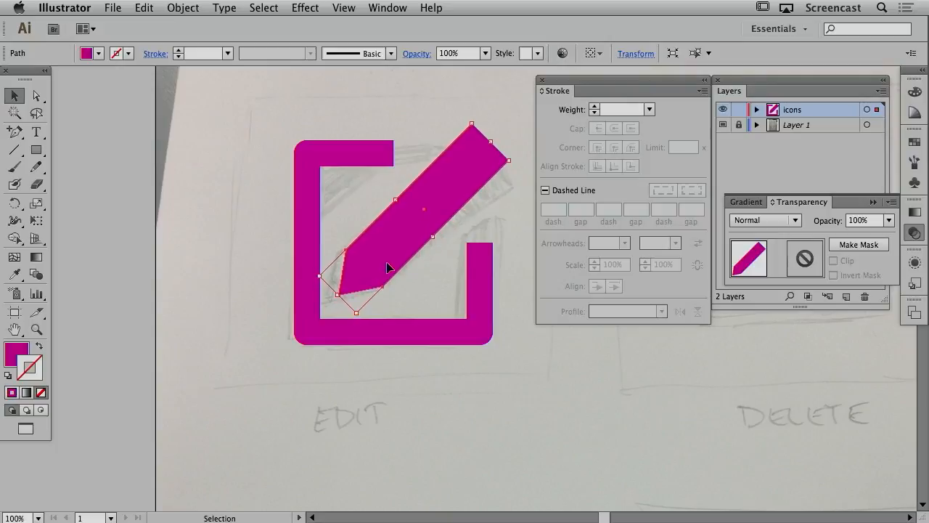
pyautogui.hotkey('shift', 'Right')
pyautogui.hotkey('shift', 'Up')
pyautogui.press('Left')
pyautogui.press('Left')
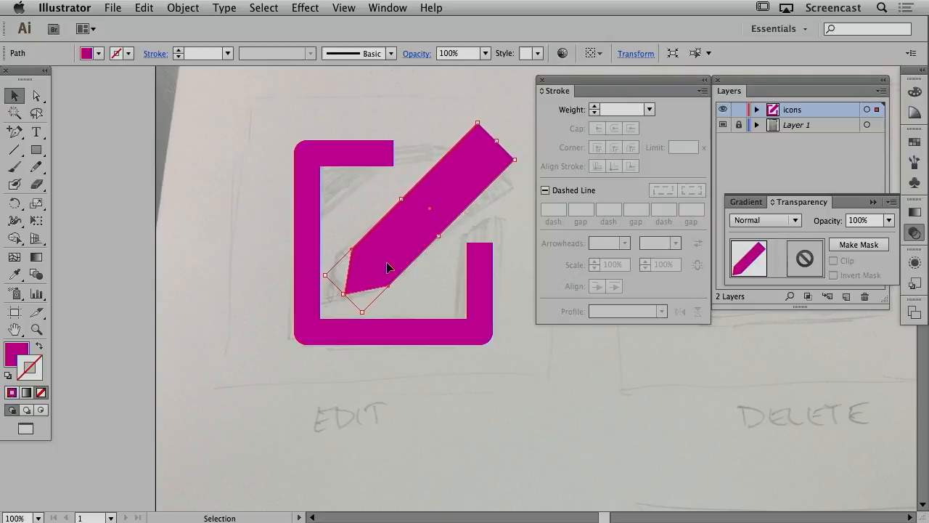
pyautogui.click(482, 230)
# Shorten the pencil slightly by nudging the two corner points of its blunt end down and to the left
pyautogui.press('a')
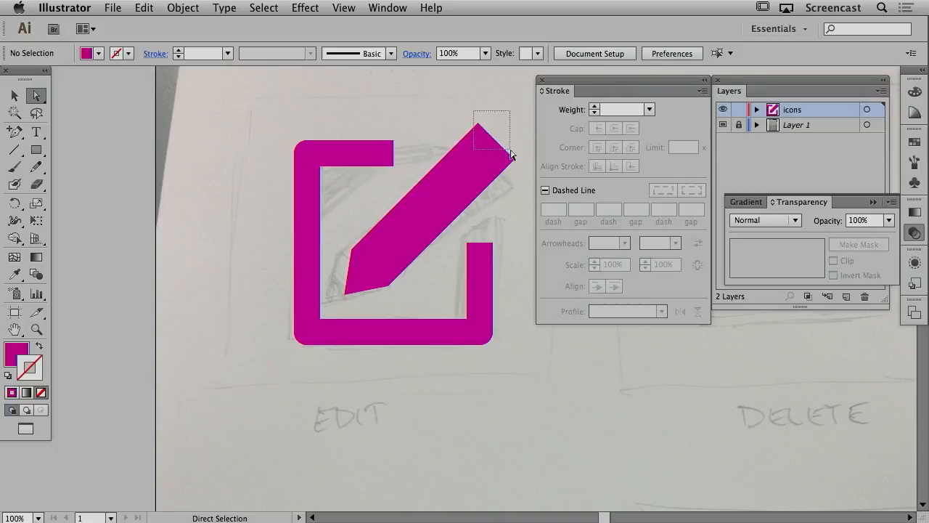
pyautogui.moveTo(510, 155); pyautogui.dragTo(525, 172)
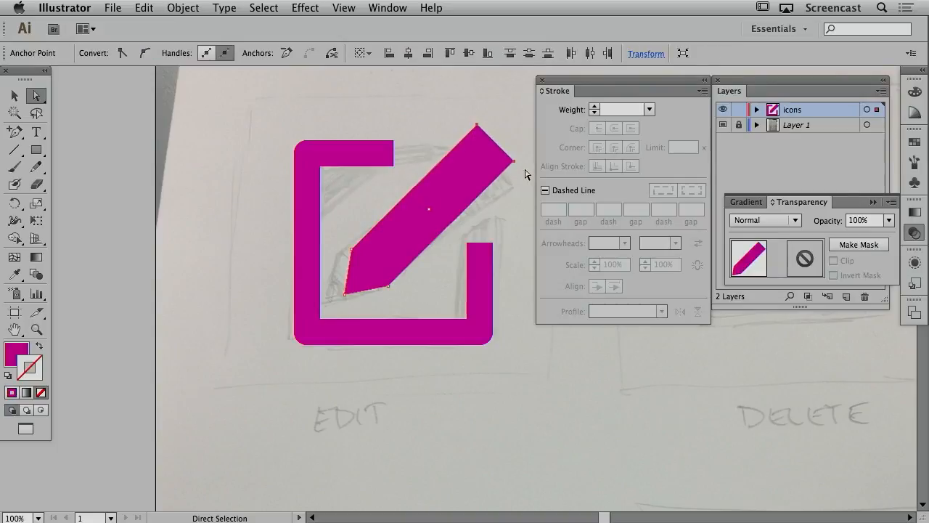
pyautogui.press('Left')
pyautogui.press('Left')
pyautogui.press('Left')
pyautogui.press('Left')
pyautogui.press('Down')
pyautogui.press('Down')
pyautogui.press('Down')
pyautogui.press('Left')
pyautogui.press('Left')
pyautogui.press('Left')
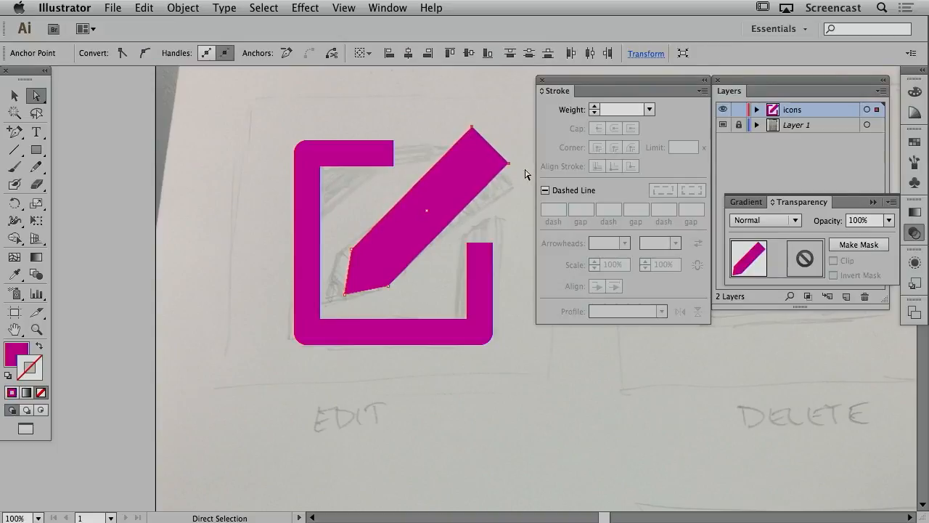
pyautogui.press('Right')
pyautogui.press('Right')
pyautogui.press('Right')
pyautogui.press('Up')
pyautogui.press('Up')
pyautogui.press('Up')
pyautogui.press('v')
pyautogui.click(498, 134)
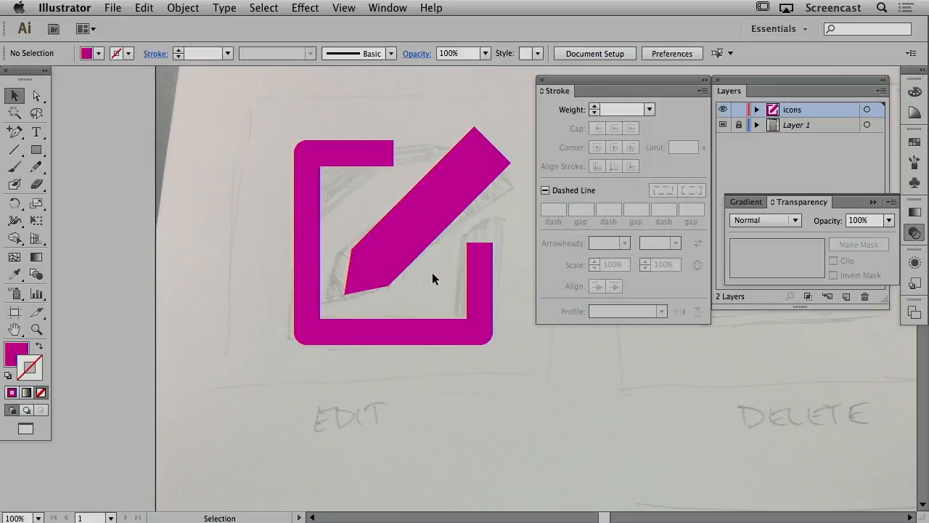
# Draw a straight 45° diagonal line across the pencil near its blunt end with a magenta stroke and no fill
pyautogui.moveTo(15, 131); pyautogui.dragTo(69, 130)
pyautogui.moveTo(427, 158); pyautogui.dragTo(459, 194)
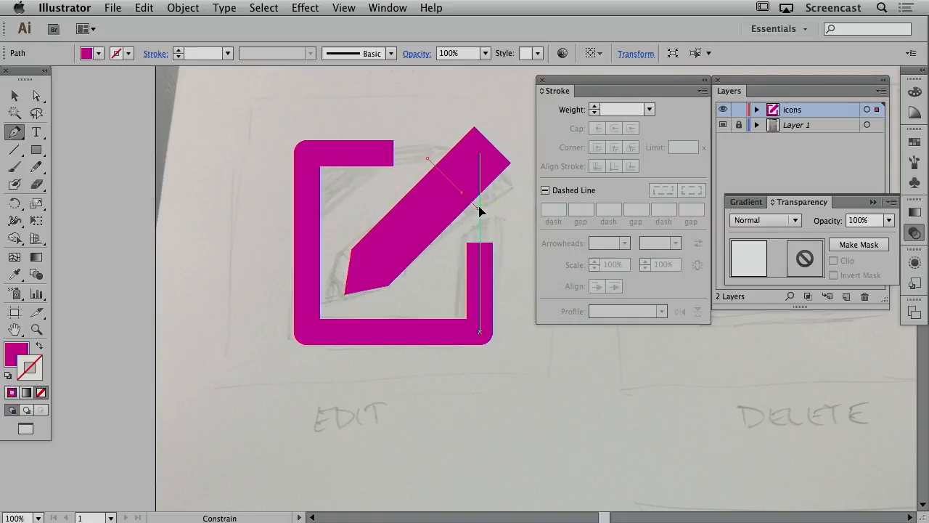
pyautogui.press('v')
pyautogui.click(39, 346)
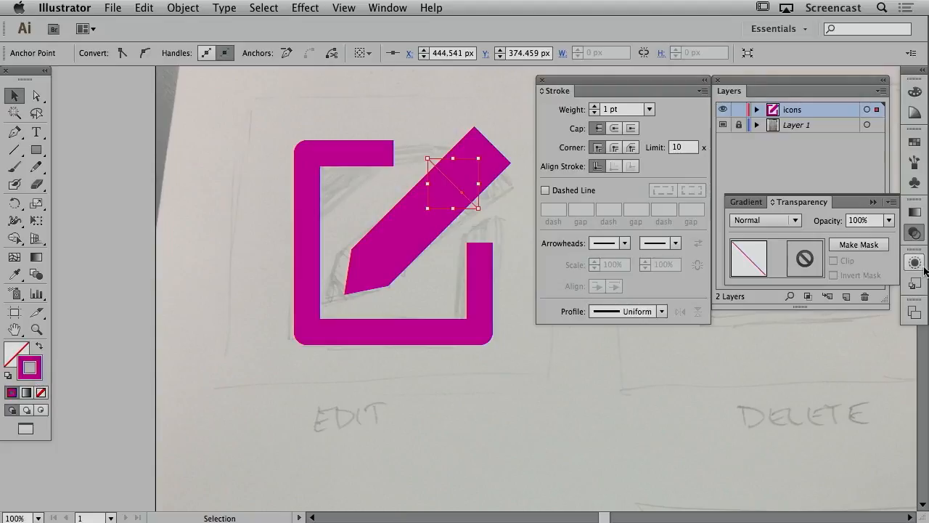
# Create a new near-white RGB swatch and apply it to the diagonal line's stroke
pyautogui.click(912, 142)
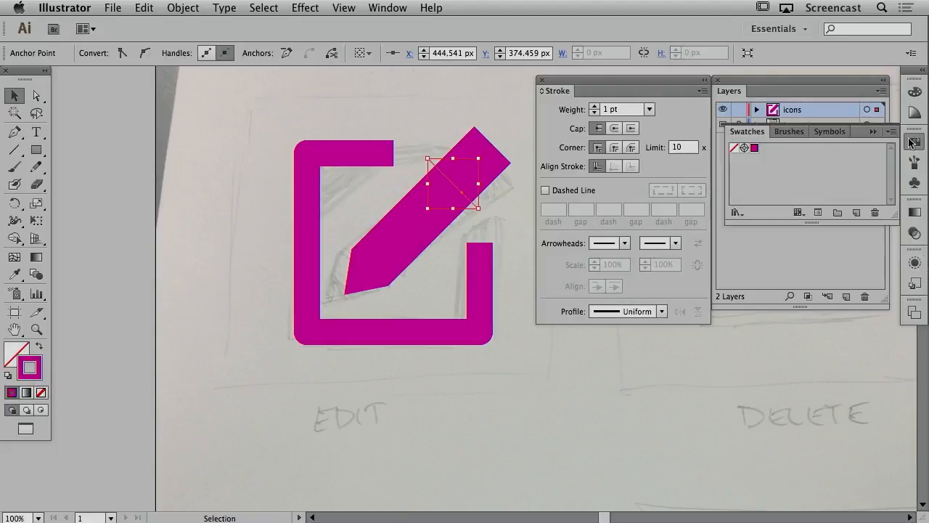
pyautogui.click(855, 211)
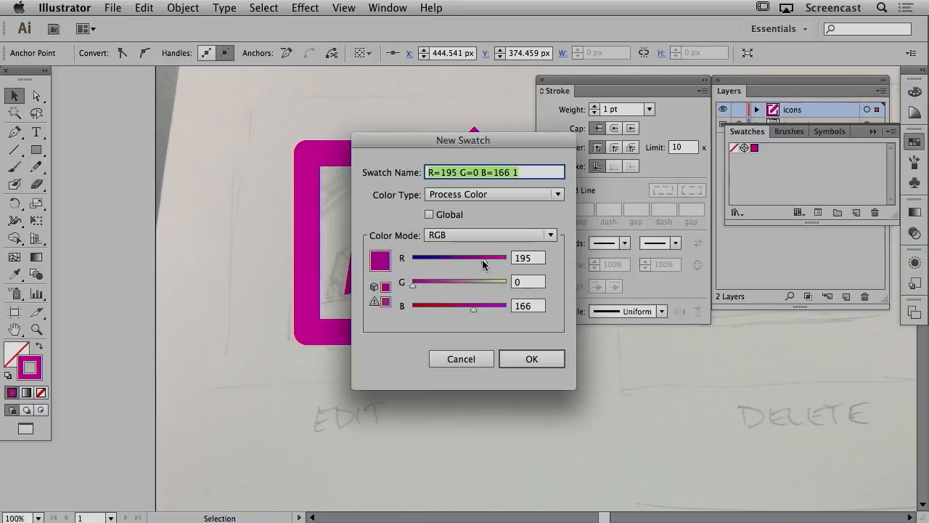
pyautogui.moveTo(482, 259); pyautogui.dragTo(536, 266)
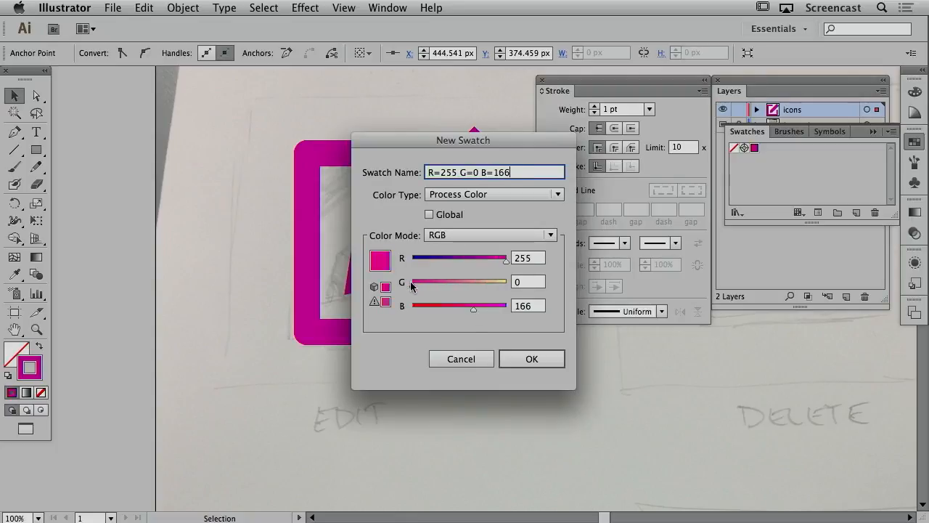
pyautogui.moveTo(410, 285); pyautogui.dragTo(538, 298)
pyautogui.click(541, 363)
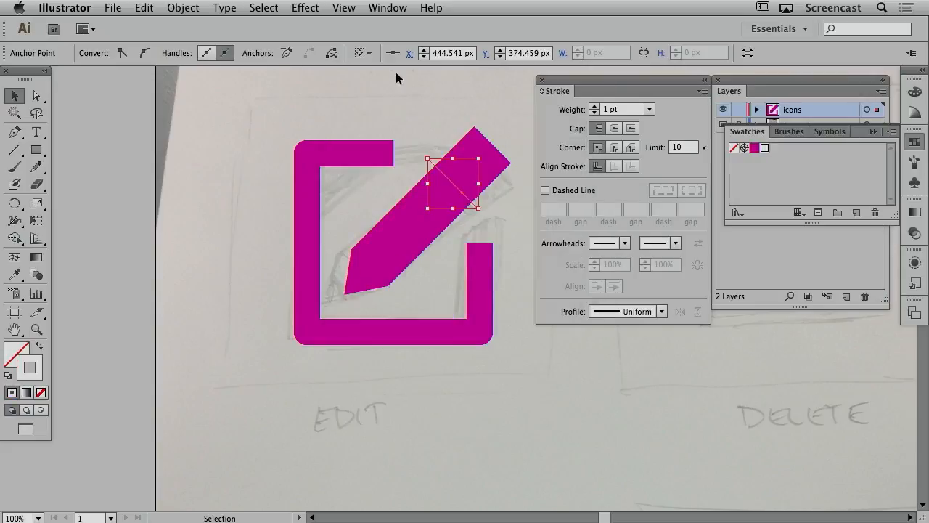
# Set the diagonal line's stroke weight to 36 pt so it forms a light band across the pencil
pyautogui.doubleClick(601, 111)
pyautogui.press('Return')
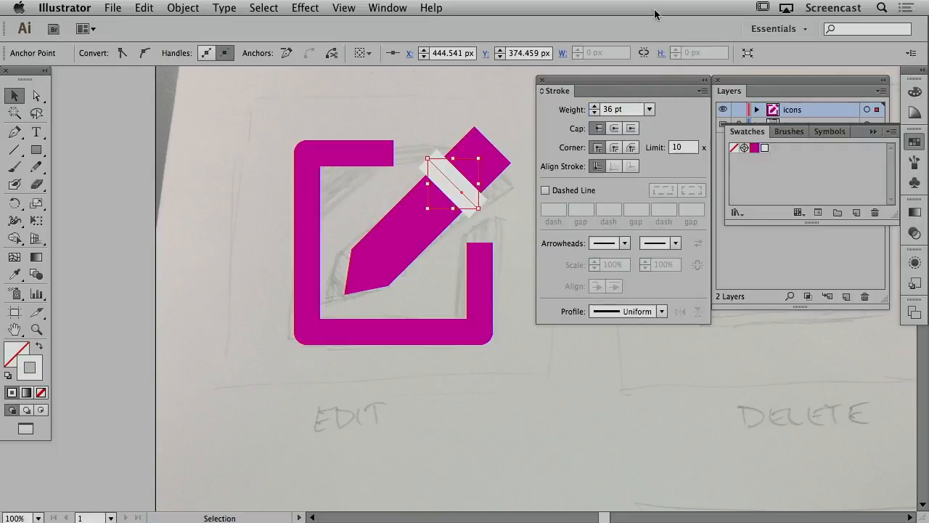
pyautogui.click(448, 110)
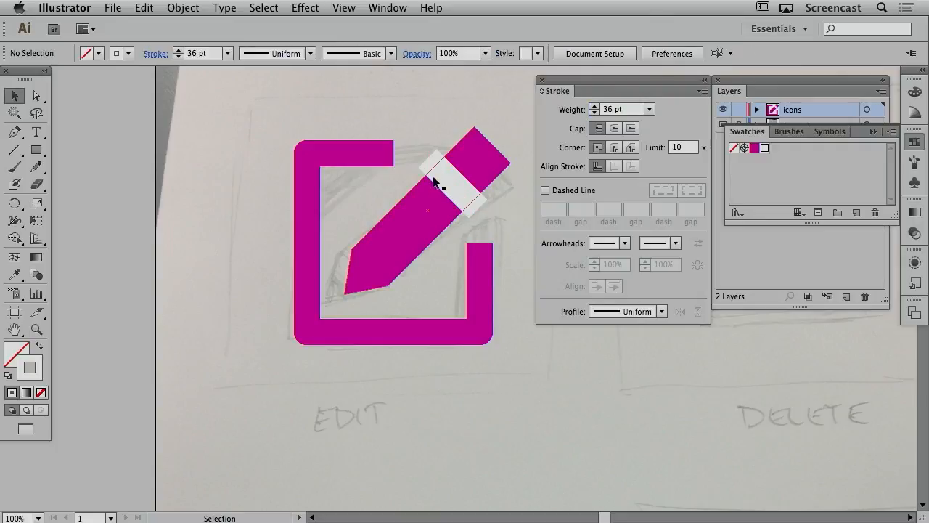
# Shorten the light band by moving its two end points inward toward the pencil's edges
pyautogui.press('a')
pyautogui.moveTo(428, 162); pyautogui.dragTo(435, 169)
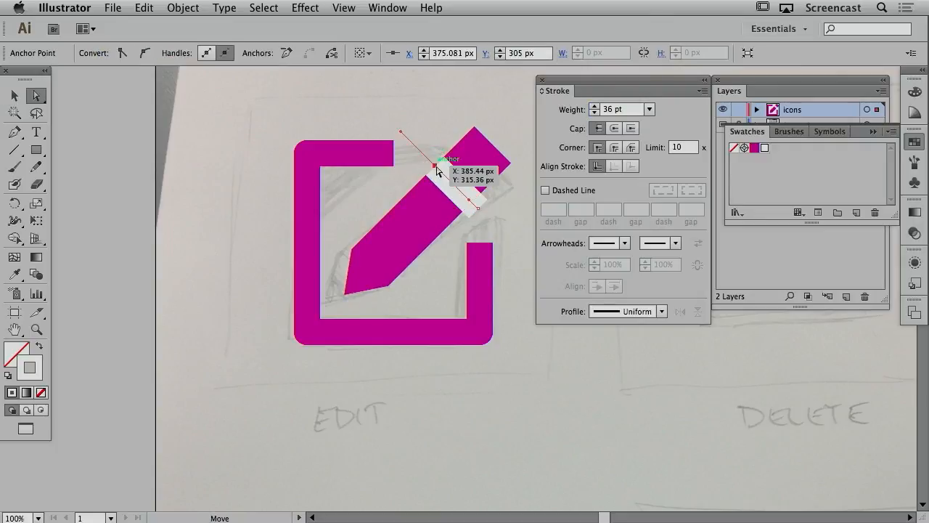
pyautogui.moveTo(478, 211)
pyautogui.mouseDown()
pyautogui.moveTo(473, 203)
pyautogui.moveTo(414, 220)
pyautogui.moveTo(347, 221)
pyautogui.mouseUp()
pyautogui.click(524, 220)
# Draw a wide, flat rectangle over the lid of the DELETE bin sketch with a magenta fill and no stroke
pyautogui.moveTo(467, 380); pyautogui.dragTo(275, 374)
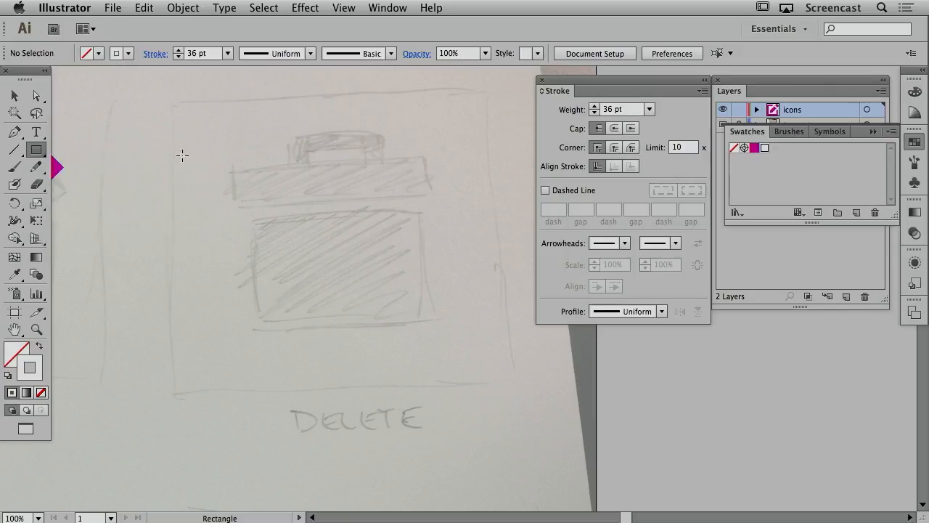
pyautogui.moveTo(233, 169); pyautogui.dragTo(436, 204)
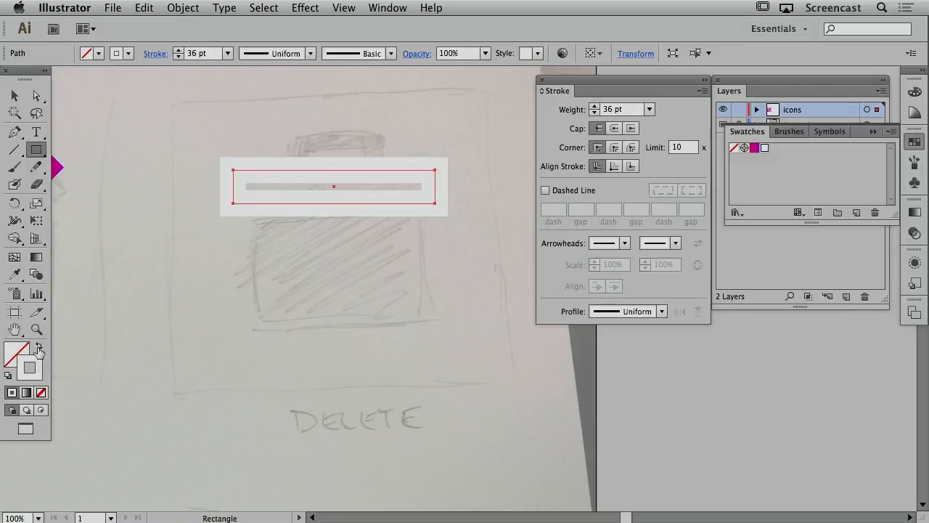
pyautogui.click(40, 351)
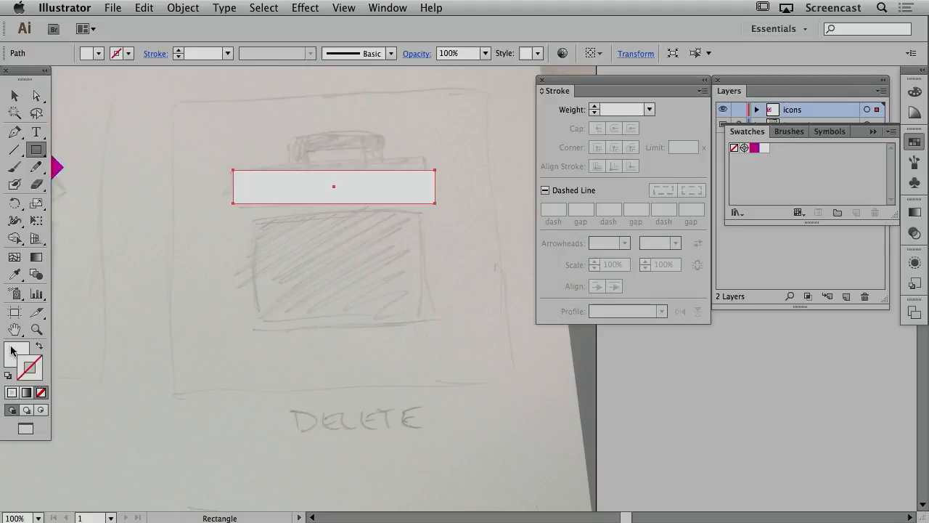
pyautogui.click(11, 350)
pyautogui.click(914, 141)
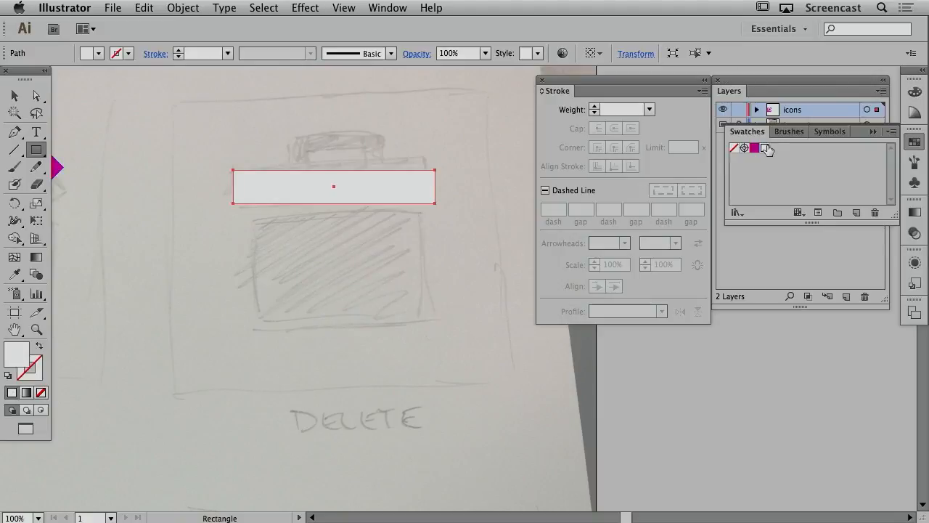
pyautogui.click(754, 147)
# Duplicate the lid bar below itself and resize the copy into a narrower, taller bin body with a gap under the lid
pyautogui.press('v')
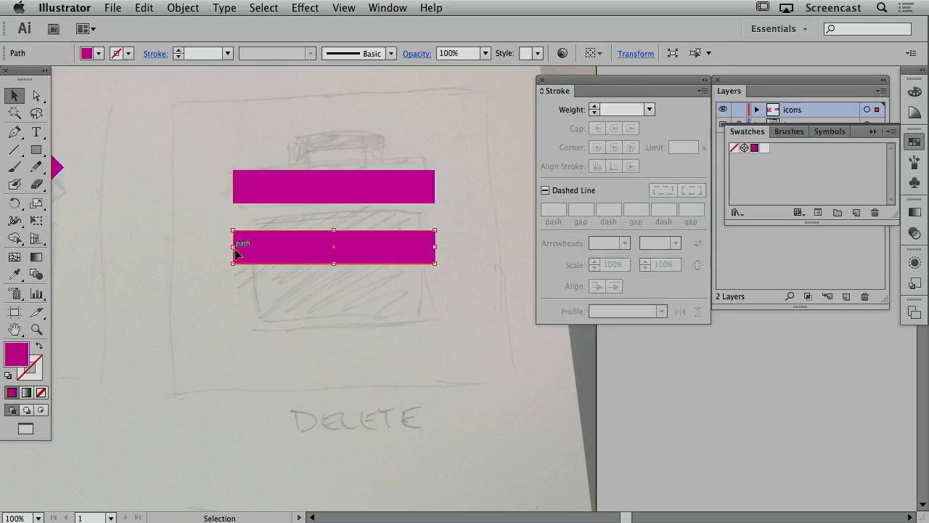
pyautogui.moveTo(235, 248); pyautogui.dragTo(251, 248)
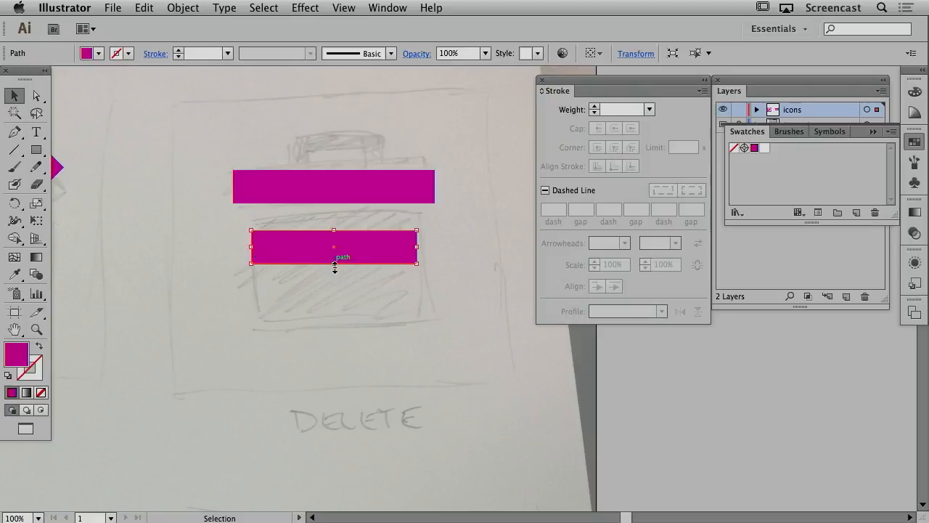
pyautogui.moveTo(335, 267); pyautogui.dragTo(336, 344)
pyautogui.moveTo(334, 230); pyautogui.dragTo(334, 222)
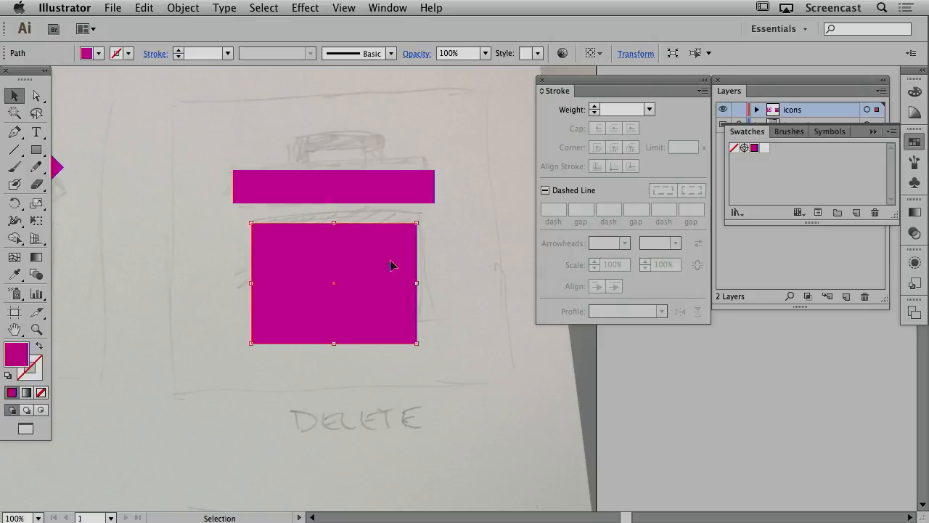
pyautogui.moveTo(416, 283); pyautogui.dragTo(409, 283)
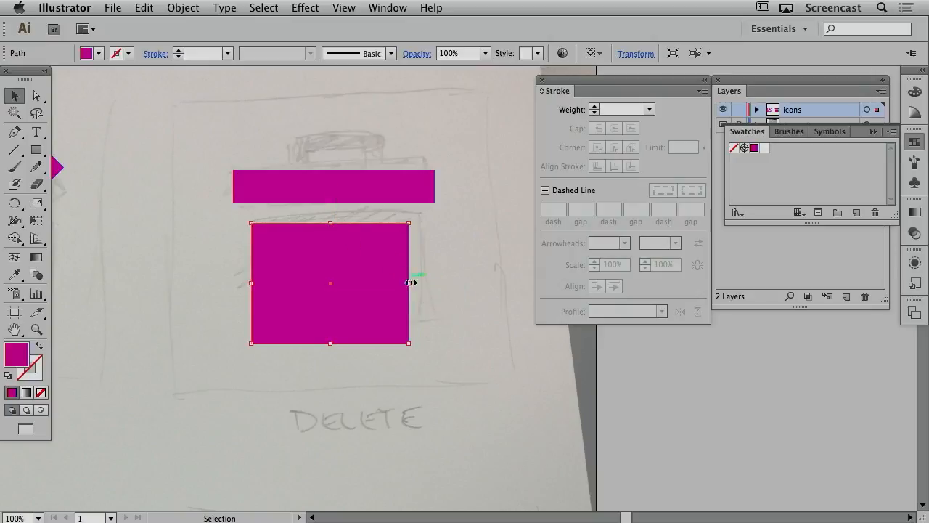
pyautogui.click(459, 281)
# Narrow the bin's lid bar slightly by moving its right edge inward
pyautogui.click(427, 189)
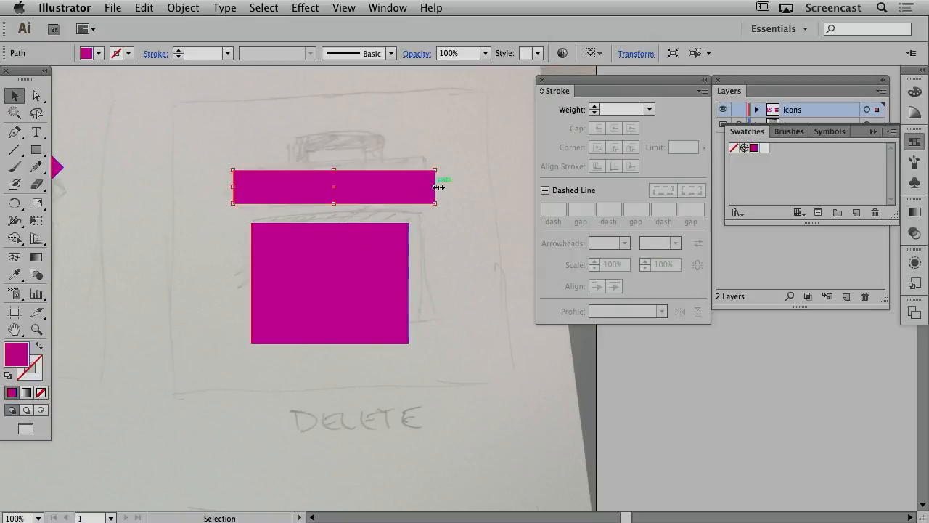
pyautogui.moveTo(439, 187); pyautogui.dragTo(430, 187)
pyautogui.click(455, 208)
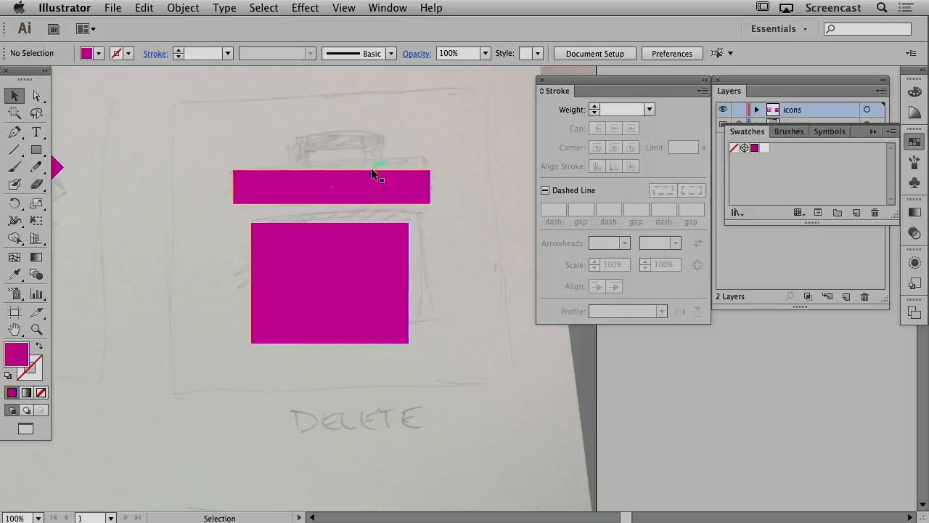
pyautogui.click(363, 188)
pyautogui.click(445, 249)
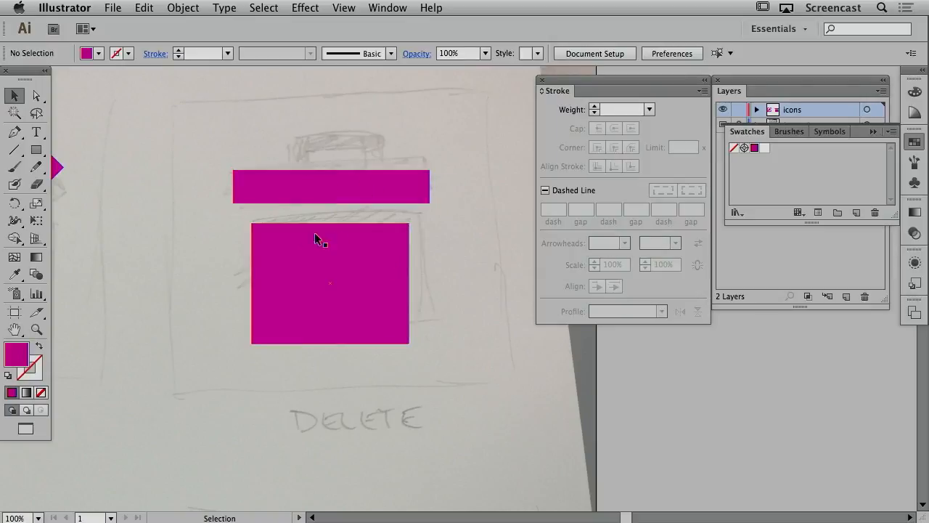
# Lower the bin body's upper-left corner point slightly so that its top edge slants
pyautogui.click(285, 232)
pyautogui.press('a')
pyautogui.moveTo(252, 223); pyautogui.dragTo(252, 232)
pyautogui.click(438, 266)
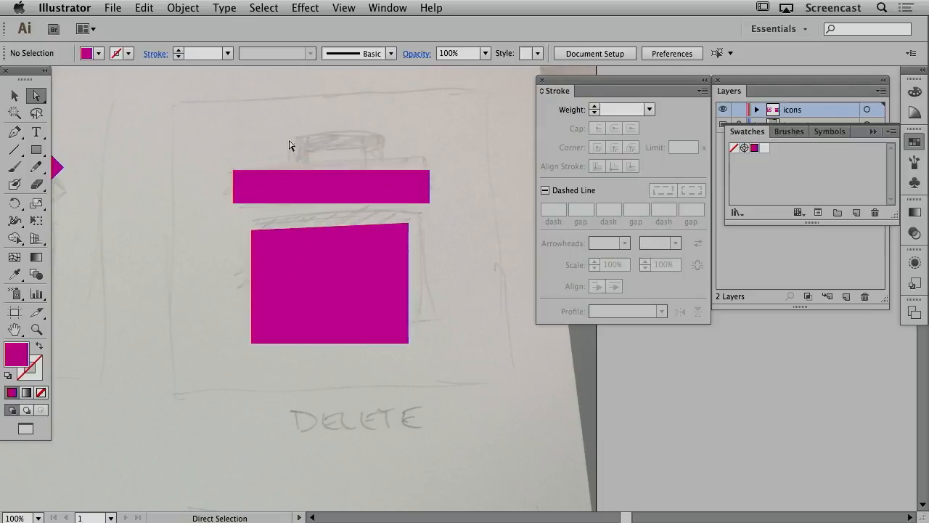
# Duplicate the lid bar above itself, narrow the copy to handle width, and set it directly on the lid
pyautogui.press('v')
pyautogui.moveTo(285, 191); pyautogui.dragTo(290, 128)
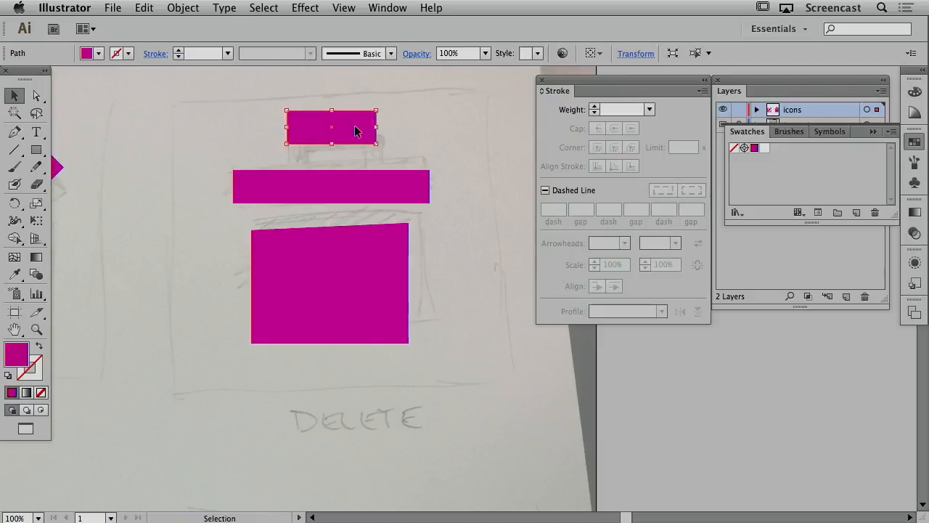
pyautogui.moveTo(356, 129); pyautogui.dragTo(361, 154)
pyautogui.click(434, 124)
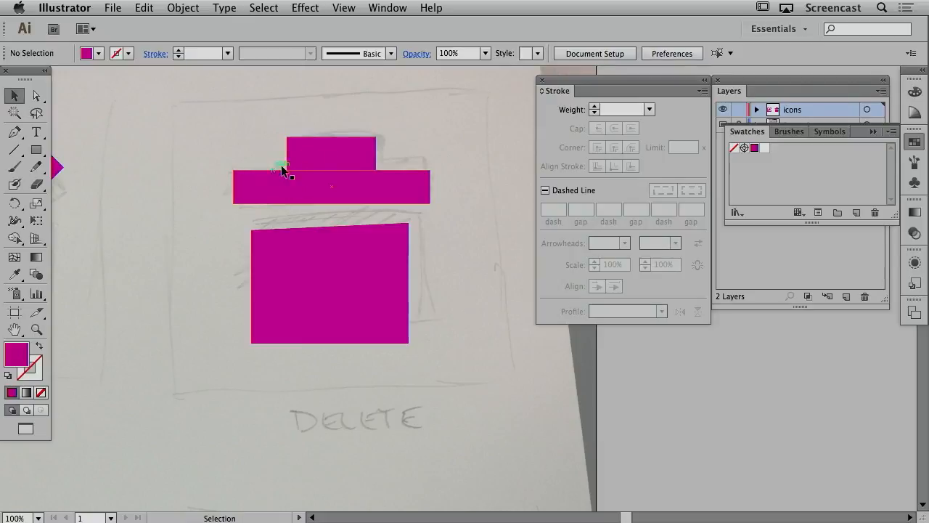
# Duplicate the handle block, shrink the copy into a small opening resting on the lid, and fill it with the near-white swatch
pyautogui.click(307, 149)
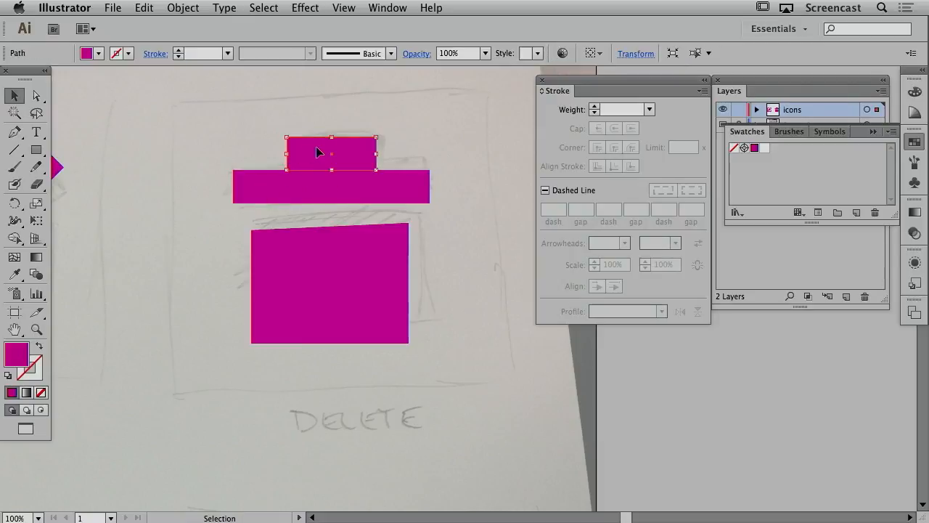
pyautogui.moveTo(316, 152); pyautogui.dragTo(340, 151)
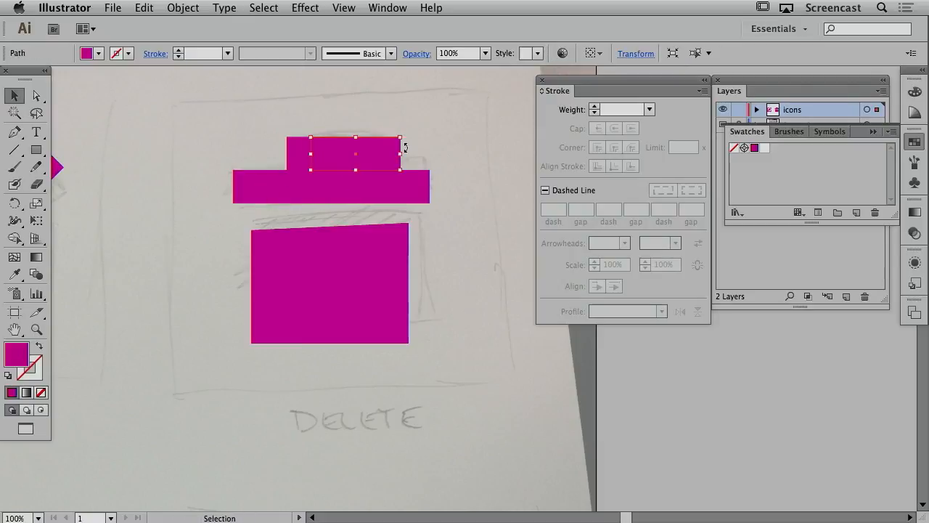
pyautogui.moveTo(401, 151); pyautogui.dragTo(334, 149)
pyautogui.click(764, 148)
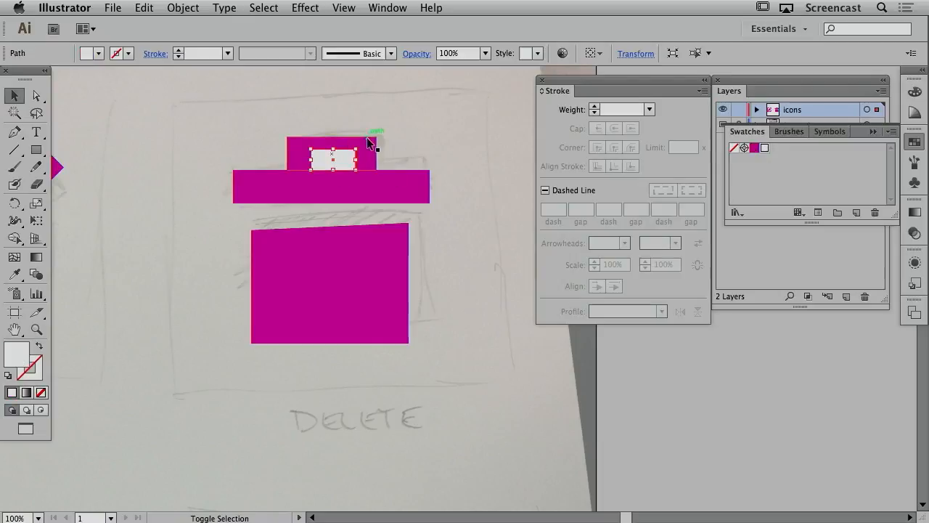
pyautogui.moveTo(333, 148); pyautogui.dragTo(333, 152)
pyautogui.click(434, 142)
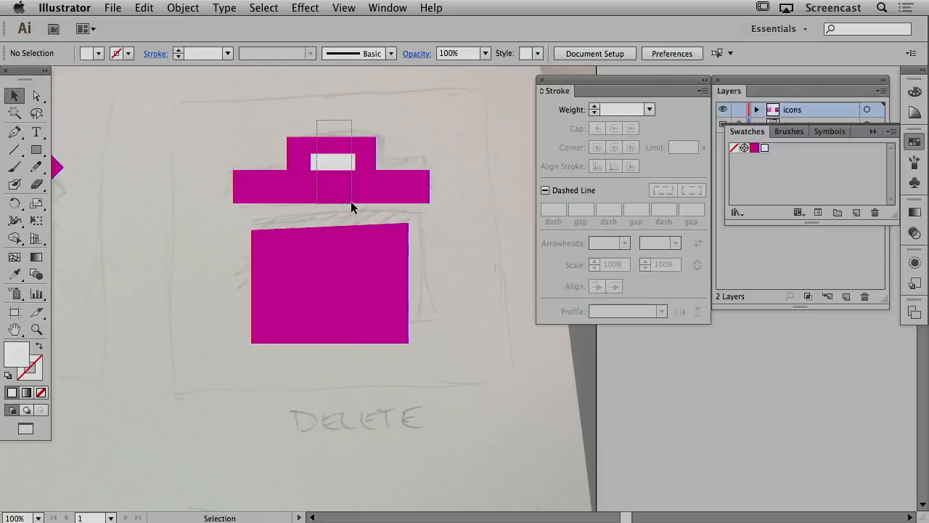
# Align the handle, its opening, the lid and the bin body to their common horizontal center, relative to the selection
pyautogui.moveTo(350, 201); pyautogui.dragTo(348, 292)
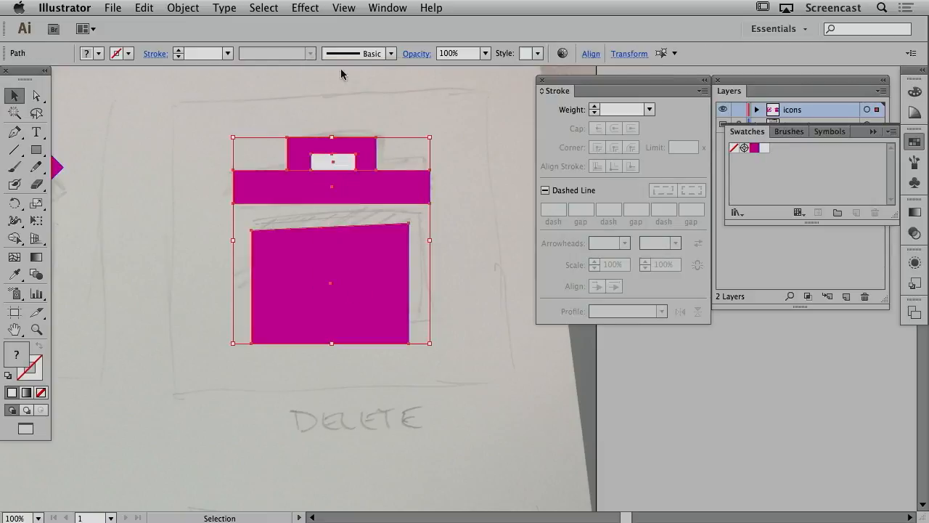
pyautogui.click(596, 58)
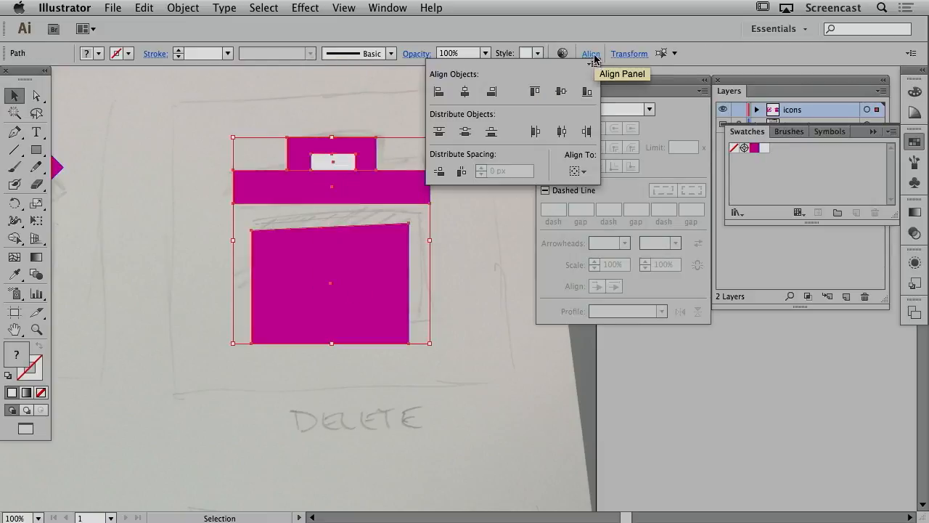
pyautogui.click(577, 171)
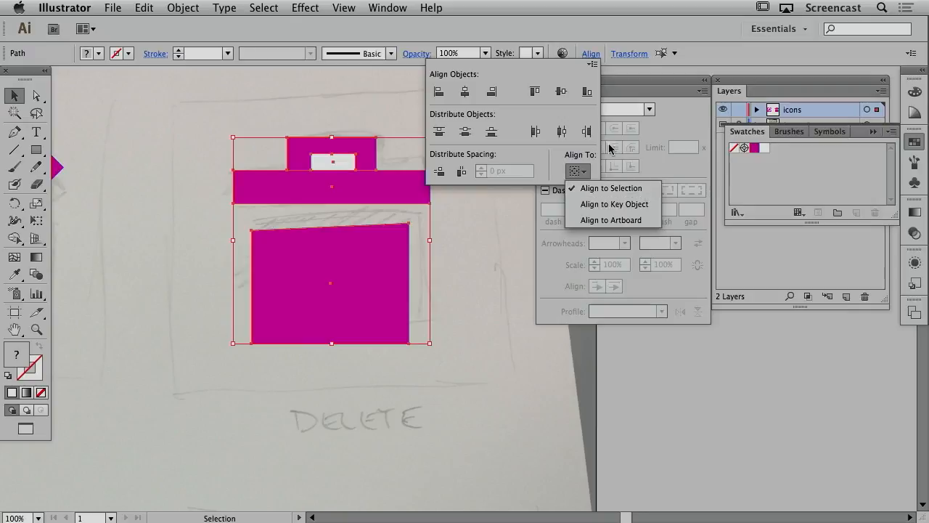
pyautogui.click(464, 91)
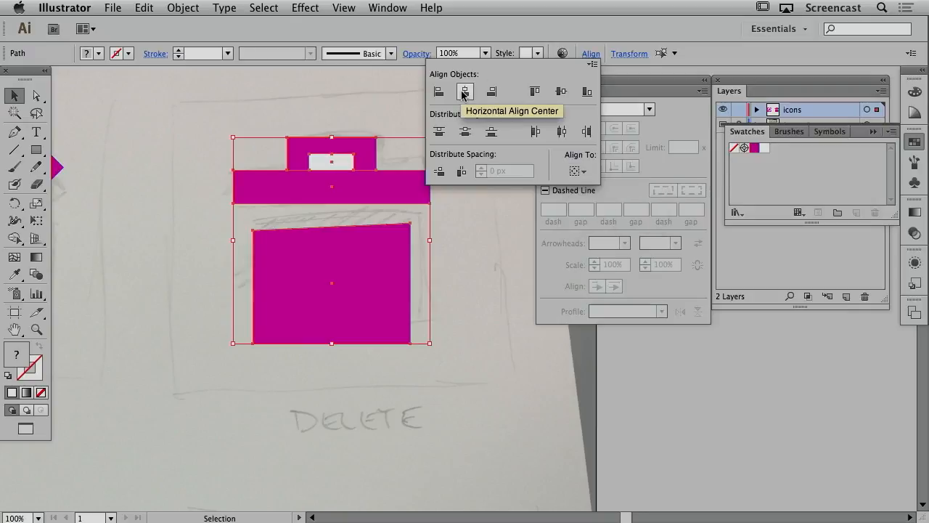
pyautogui.click(488, 239)
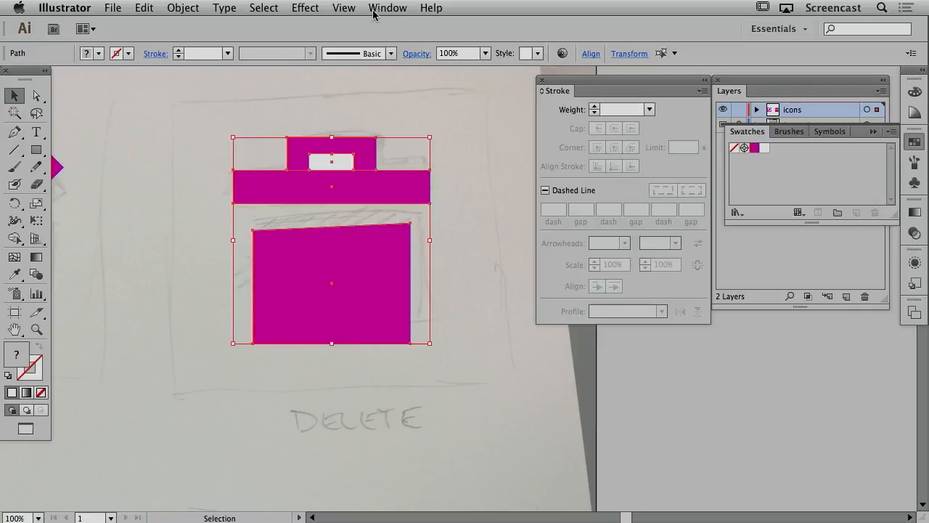
pyautogui.click(475, 201)
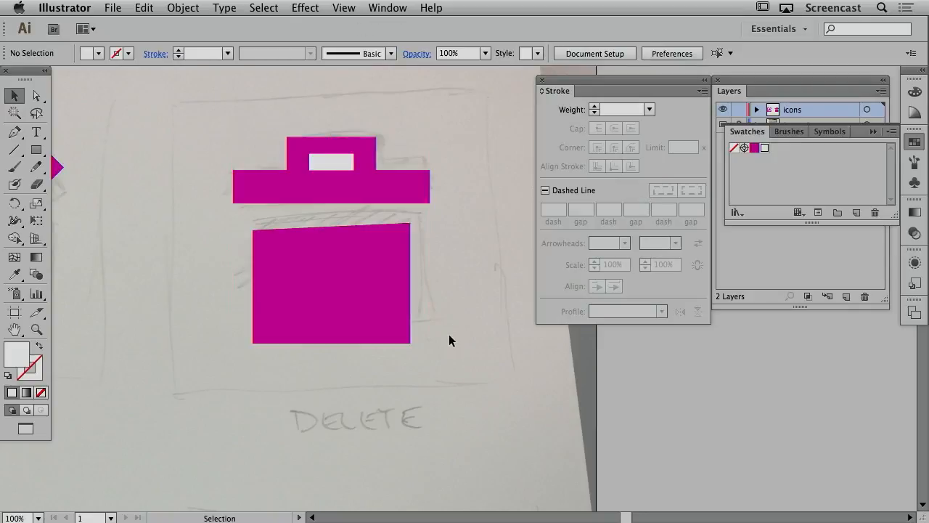
# Draw a circle from the center of the SETTINGS gear sketch out to its outer ring and fill it with magenta
pyautogui.press('super+minus')
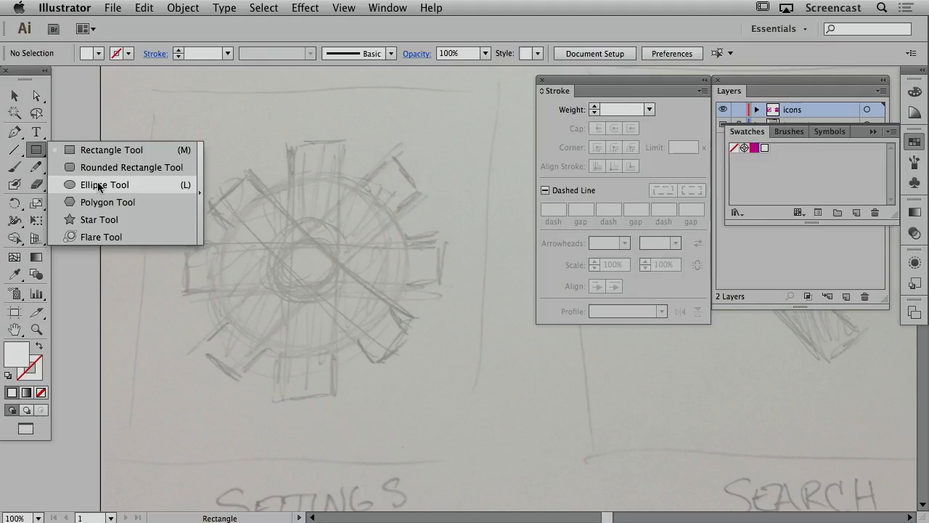
pyautogui.click(99, 187)
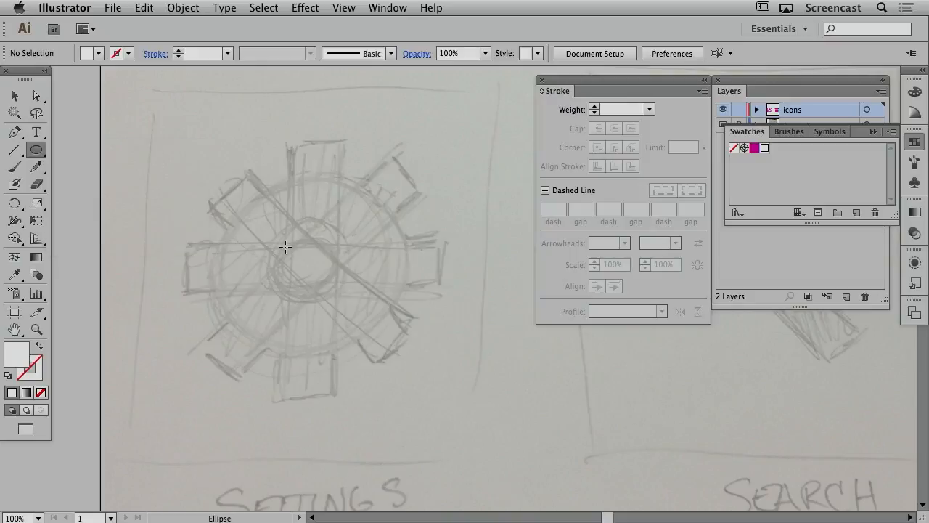
pyautogui.moveTo(309, 266); pyautogui.dragTo(214, 187)
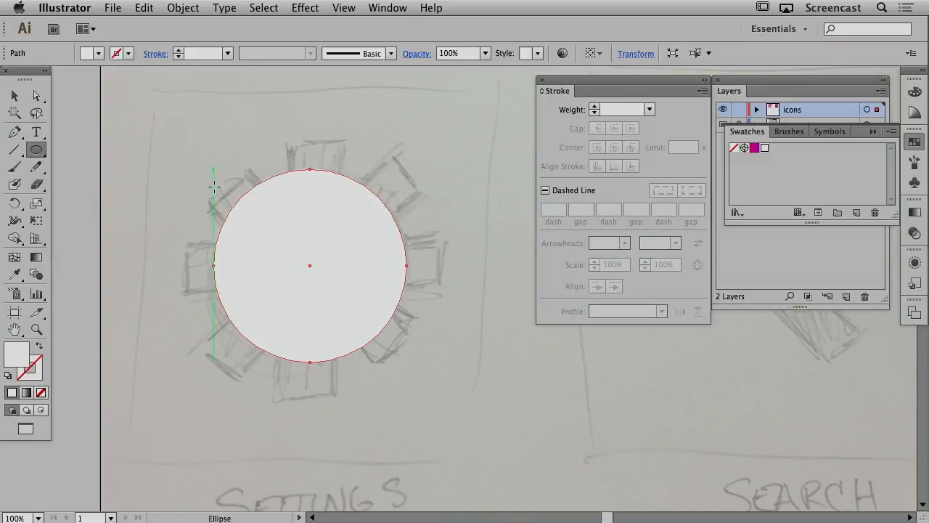
pyautogui.click(753, 149)
pyautogui.press('v')
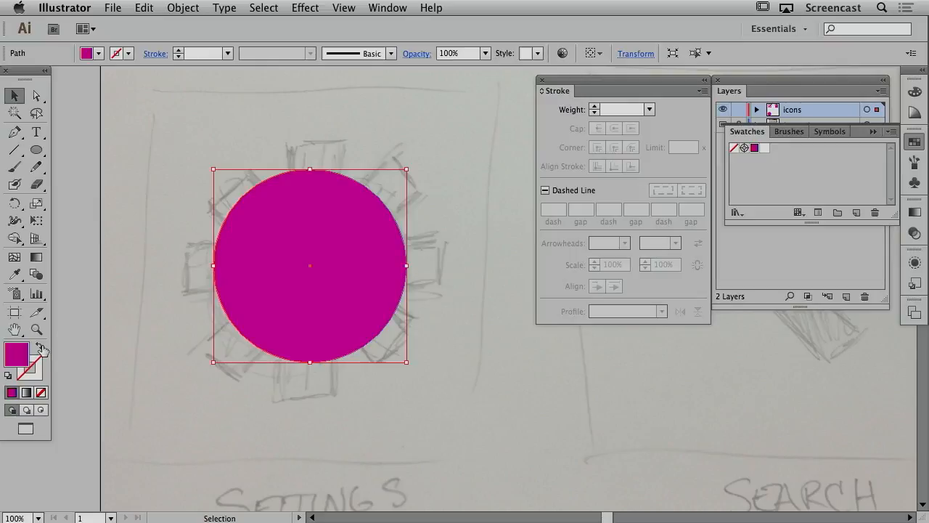
# Swap the SETTINGS circle's magenta fill to its stroke and thicken the stroke to 65 pt
pyautogui.click(37, 348)
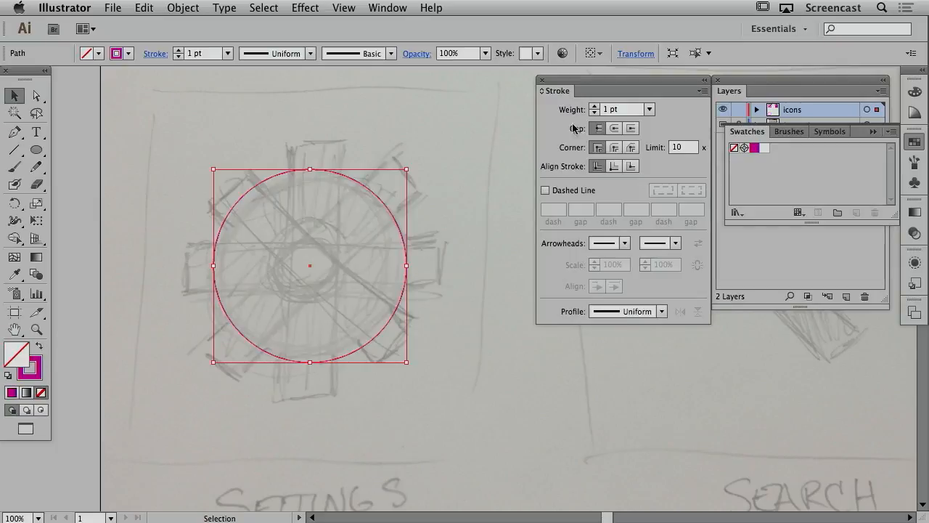
pyautogui.click(595, 106)
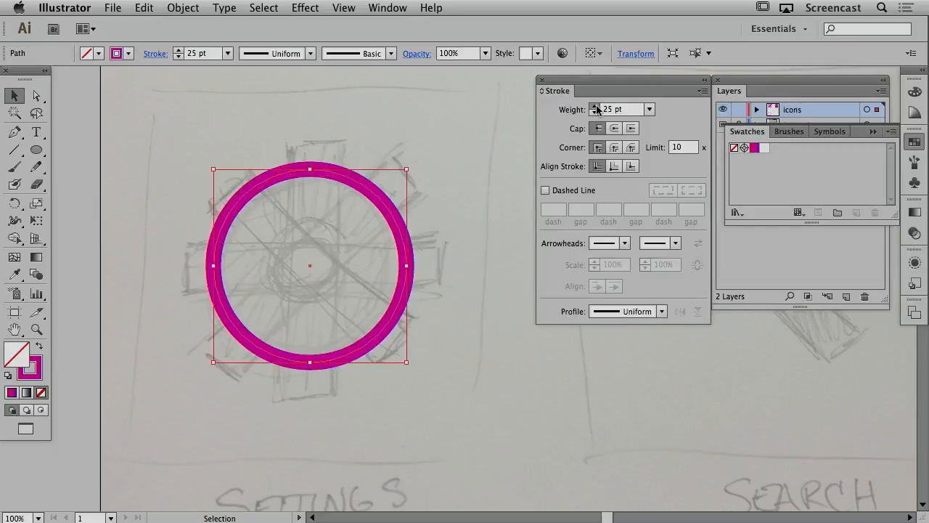
pyautogui.click(595, 106)
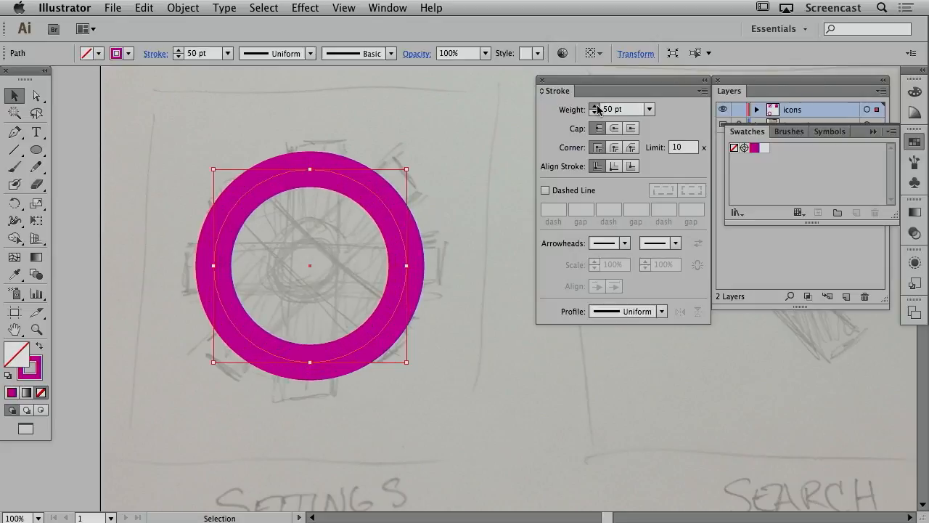
pyautogui.click(595, 106)
pyautogui.click(595, 105)
pyautogui.click(595, 106)
pyautogui.click(596, 106)
pyautogui.click(595, 106)
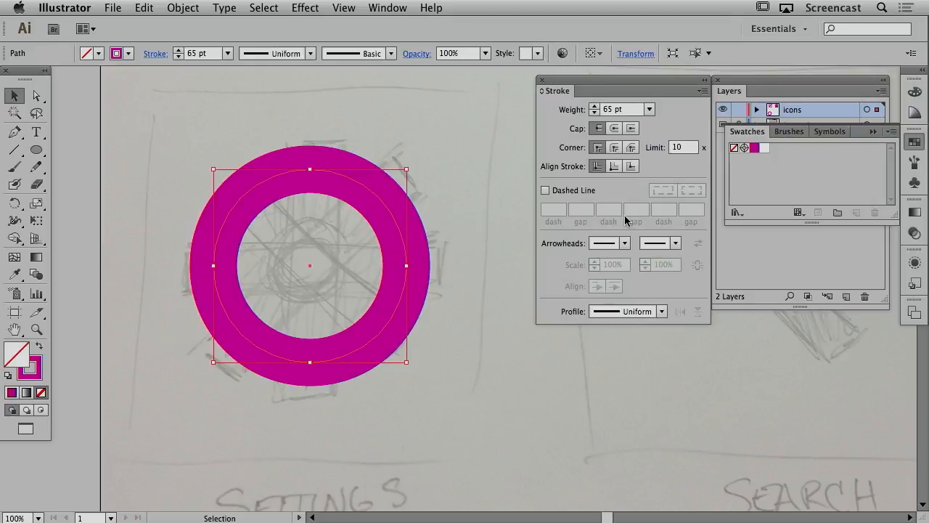
# Align the SETTINGS circle's stroke to the inside and thicken it to 82 pt to match the sketched center hole
pyautogui.click(614, 166)
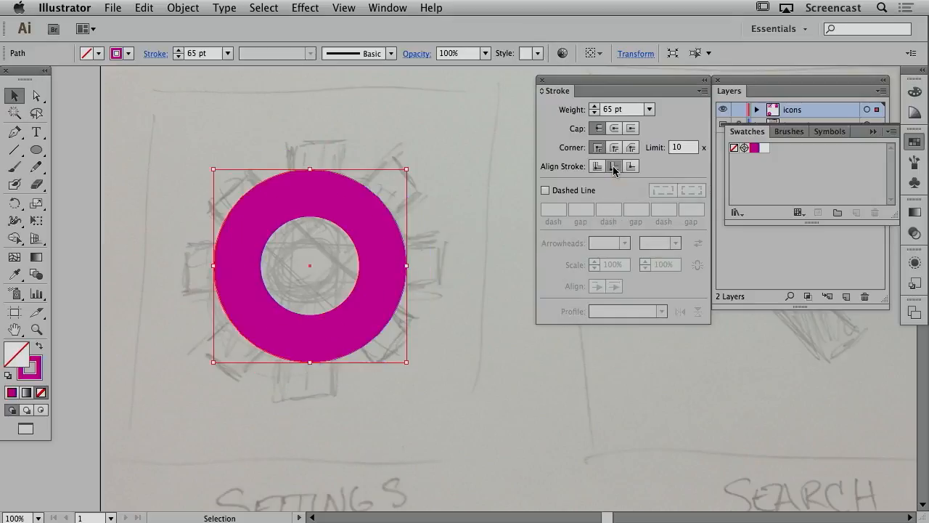
pyautogui.click(594, 106)
pyautogui.click(594, 106)
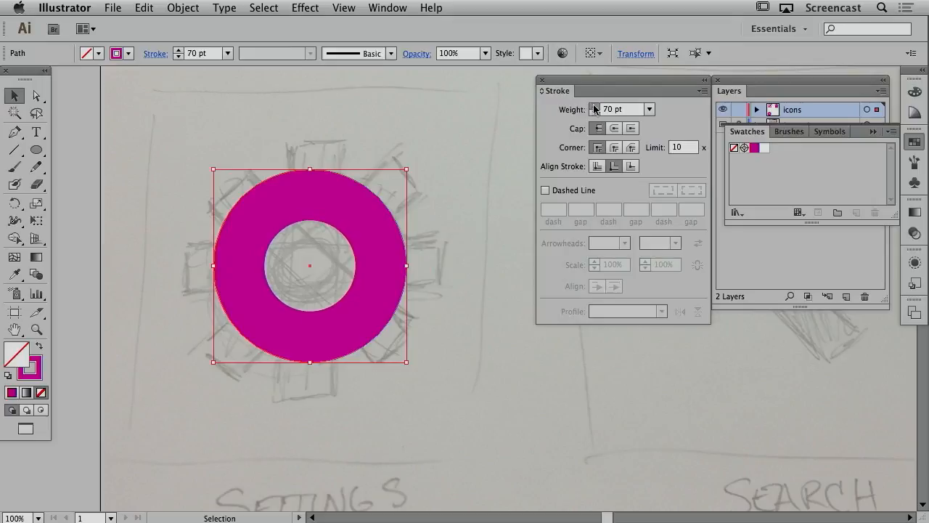
pyautogui.click(594, 105)
pyautogui.click(594, 106)
pyautogui.click(593, 106)
pyautogui.click(593, 106)
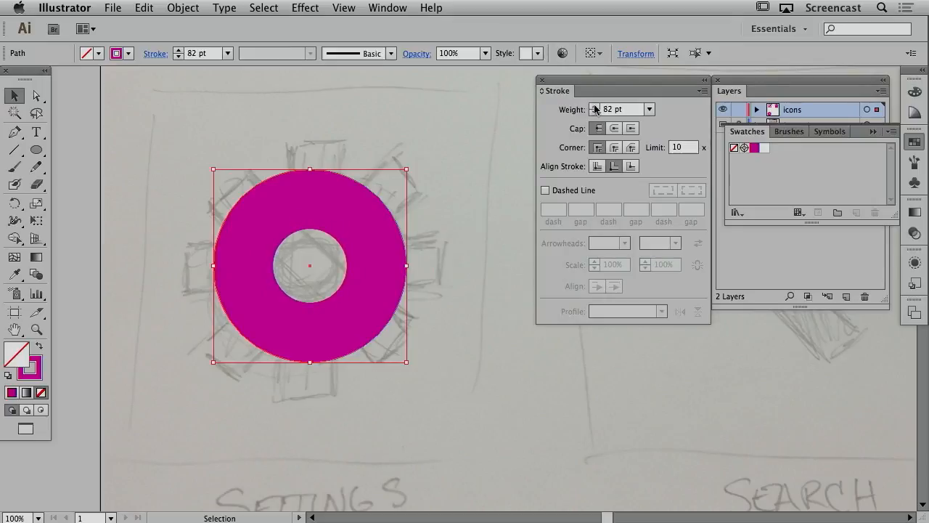
pyautogui.click(475, 253)
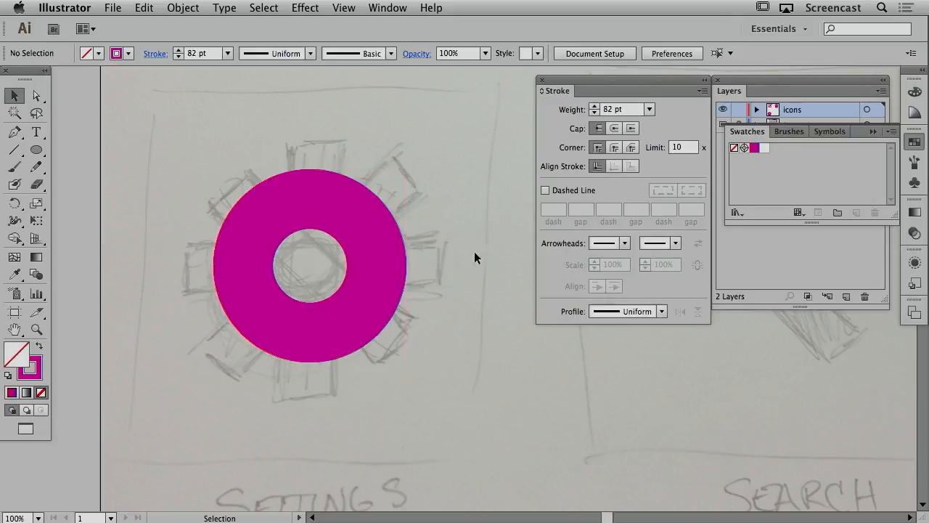
# Draw a tall rectangle spanning the gear's upper and lower teeth, give it a magenta fill without stroke, and center it horizontally on the ring
pyautogui.moveTo(36, 149); pyautogui.dragTo(82, 150)
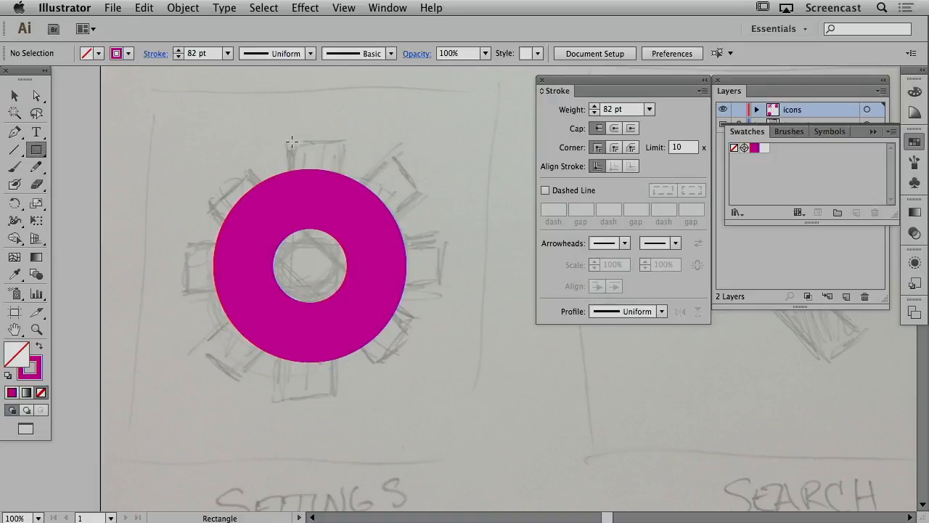
pyautogui.moveTo(291, 142)
pyautogui.mouseDown()
pyautogui.moveTo(316, 372)
pyautogui.moveTo(342, 401)
pyautogui.mouseUp()
pyautogui.press('v')
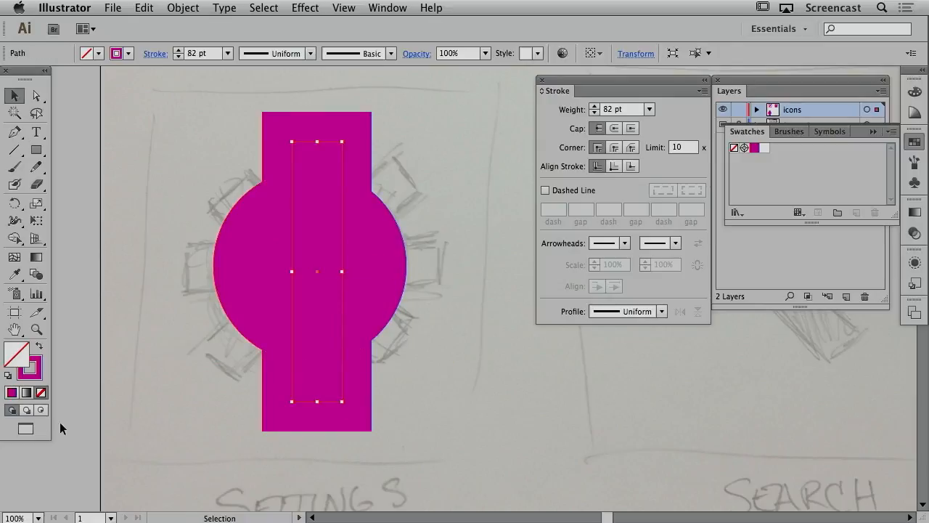
pyautogui.click(39, 346)
pyautogui.moveTo(315, 384); pyautogui.dragTo(311, 376)
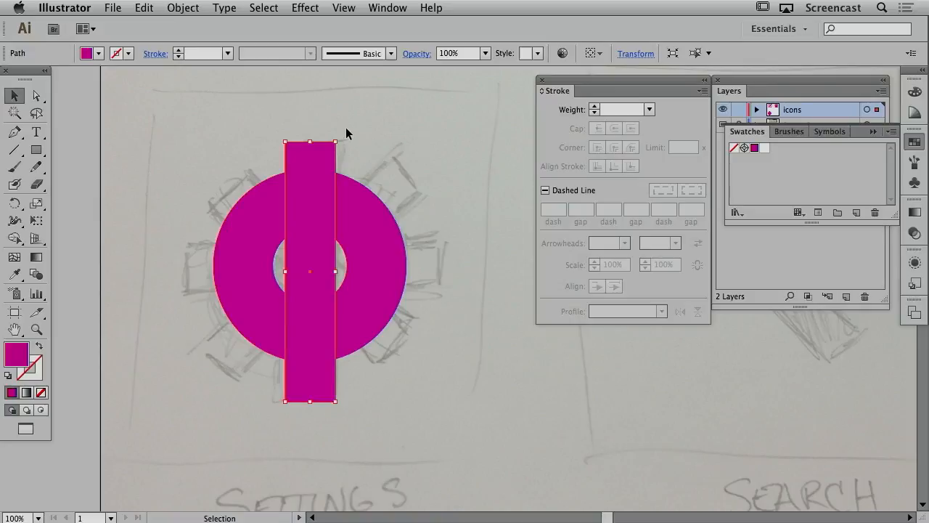
# Make a copy of the gear bar rotated 90°, and copy both bars rotated 45° to form eight teeth
pyautogui.moveTo(342, 138); pyautogui.dragTo(173, 188)
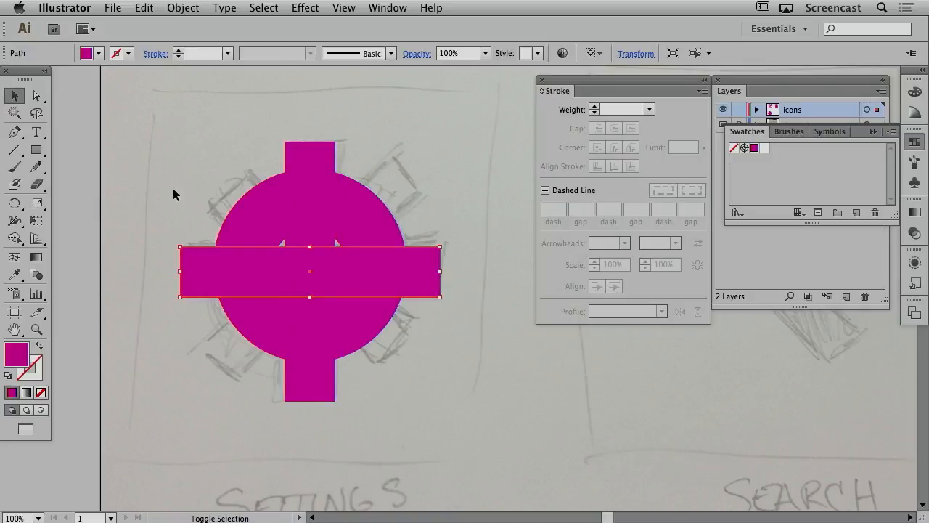
pyautogui.keyDown('shift'); pyautogui.click(295, 184); pyautogui.keyUp('shift')
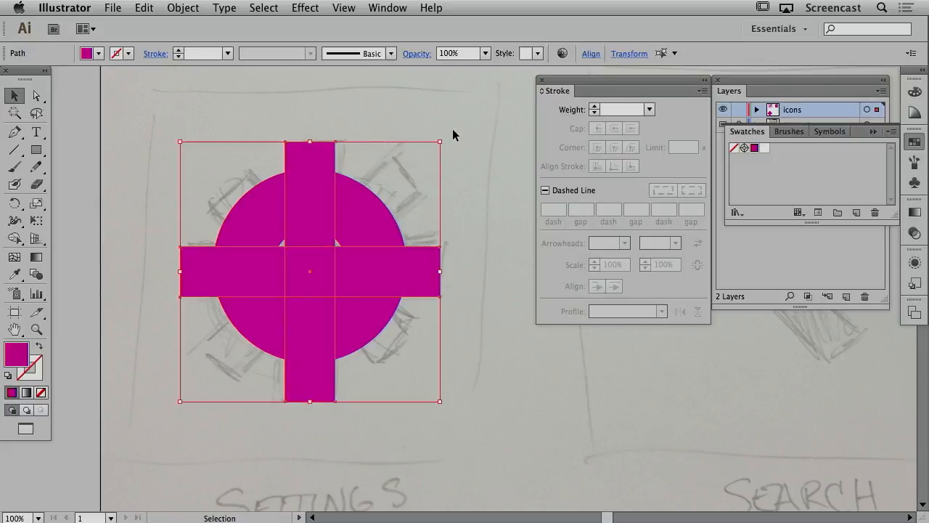
pyautogui.moveTo(443, 135); pyautogui.dragTo(341, 127)
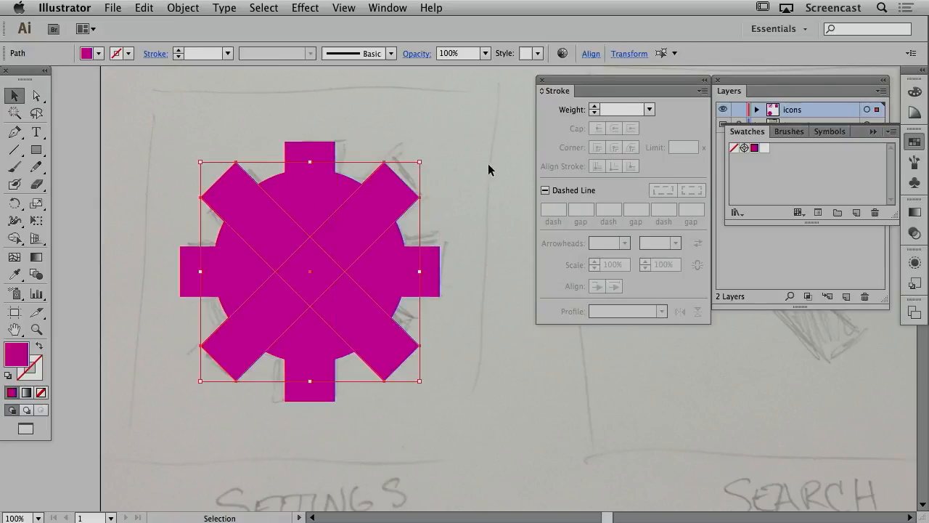
pyautogui.click(484, 165)
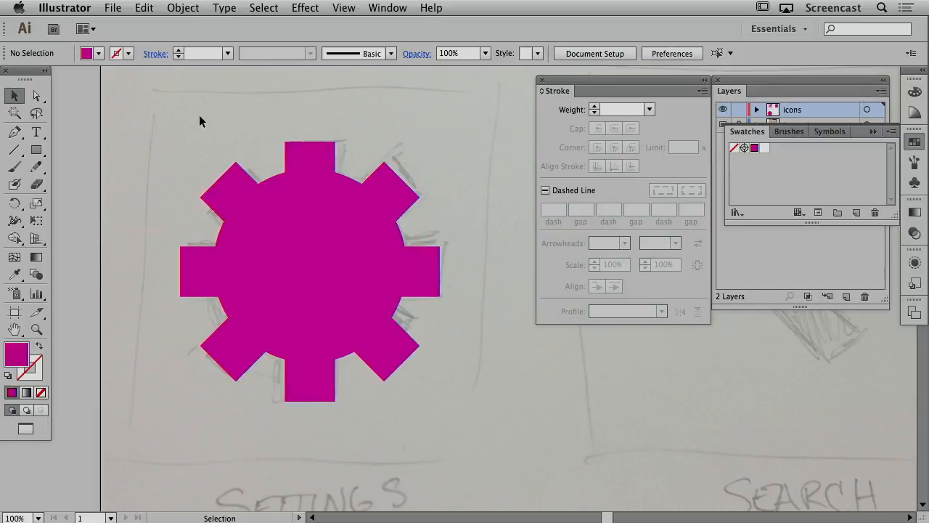
# Align the ring and all four tooth bars to their common vertical center, relative to the selection
pyautogui.moveTo(198, 114); pyautogui.dragTo(427, 413)
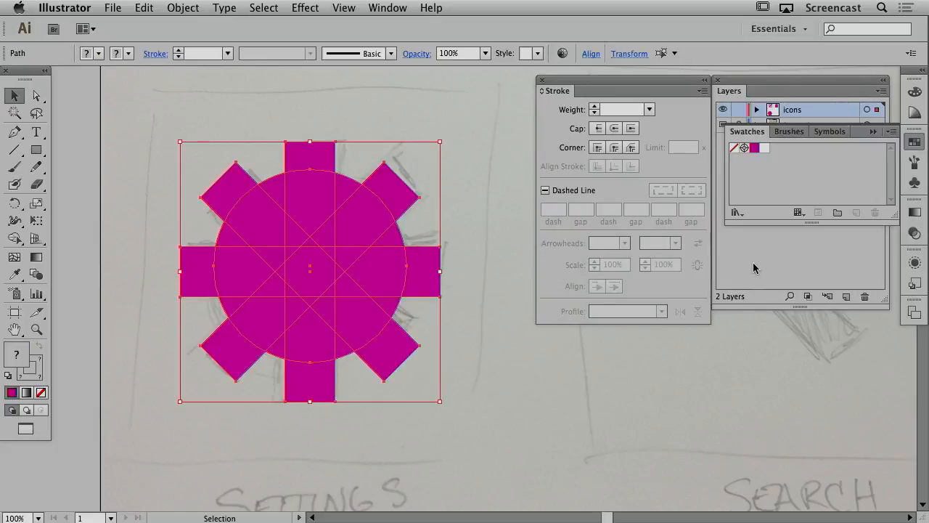
pyautogui.click(387, 8)
pyautogui.click(409, 185)
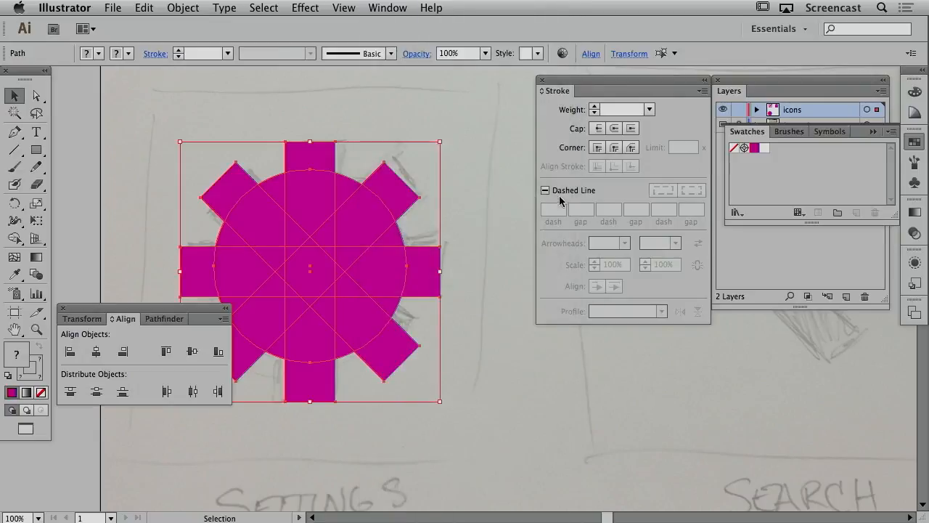
pyautogui.moveTo(127, 308); pyautogui.dragTo(618, 345)
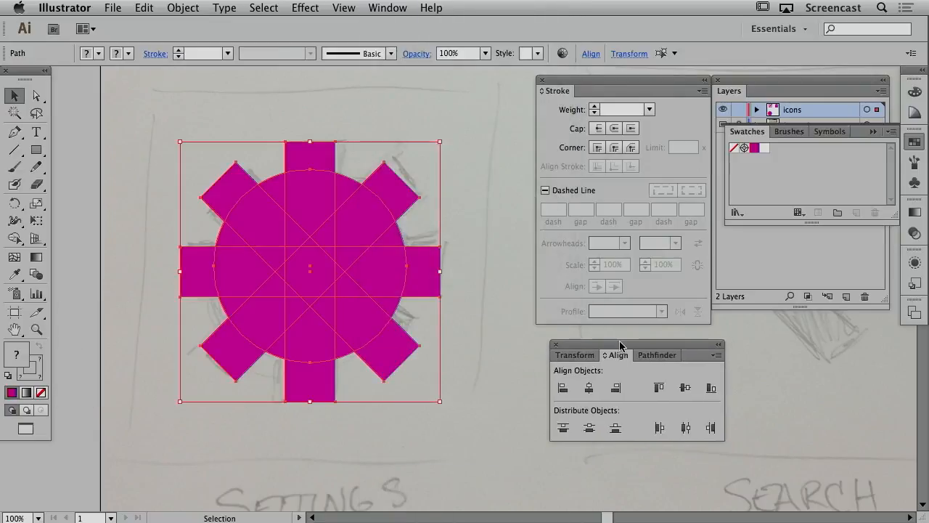
pyautogui.click(716, 355)
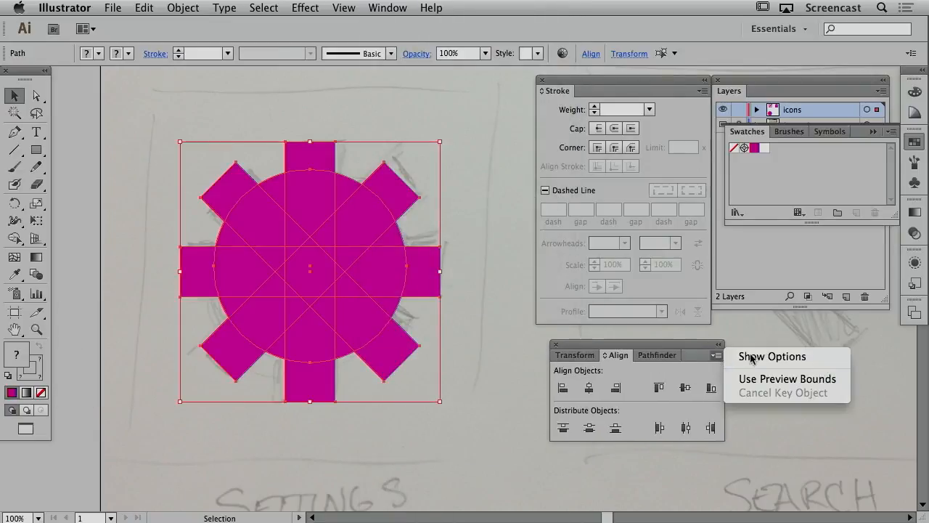
pyautogui.click(750, 358)
pyautogui.click(701, 466)
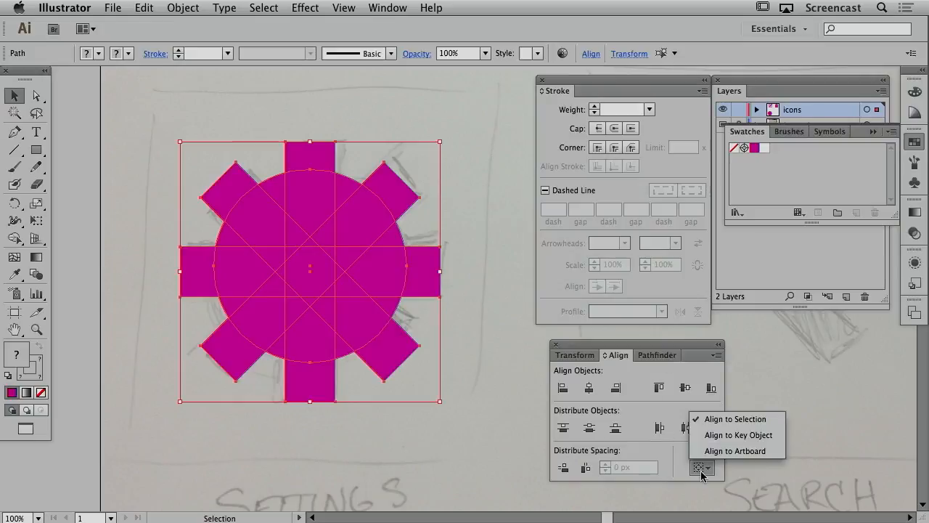
pyautogui.click(717, 420)
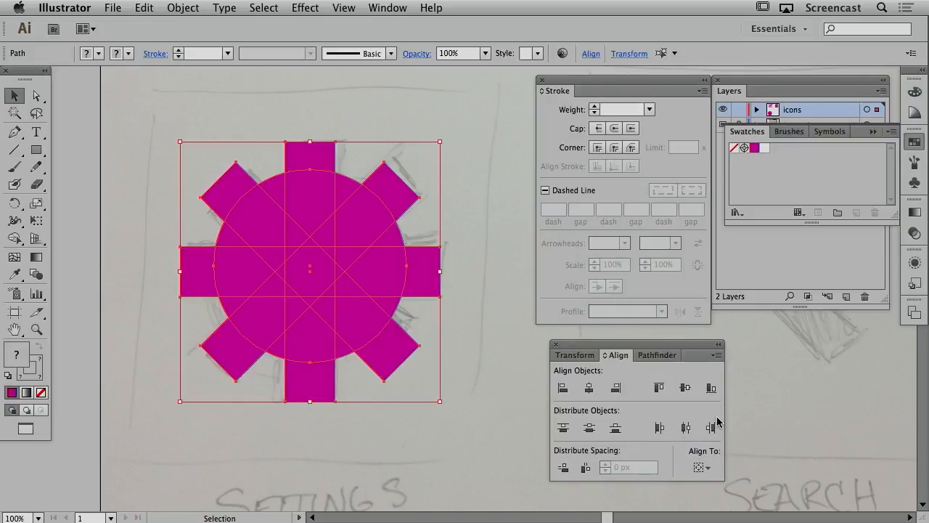
pyautogui.click(684, 388)
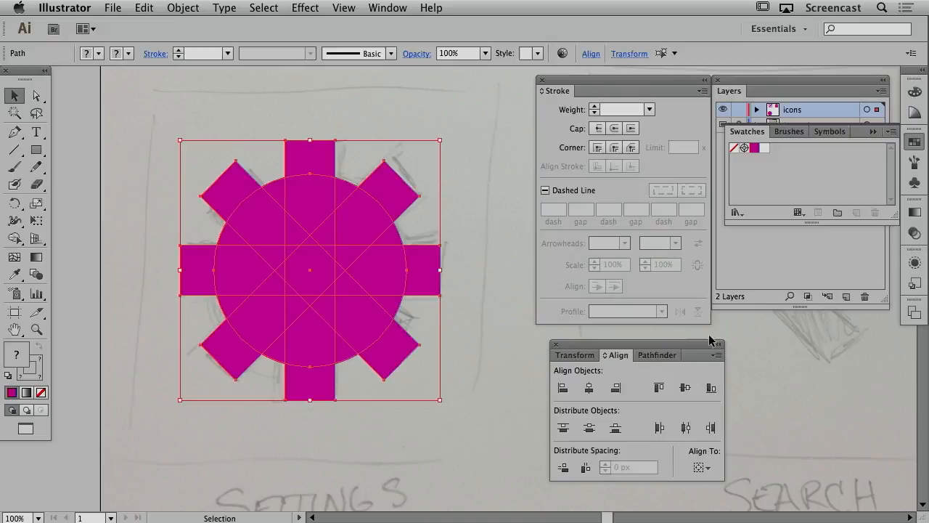
pyautogui.moveTo(709, 343)
pyautogui.mouseDown()
pyautogui.moveTo(775, 339)
pyautogui.moveTo(727, 339)
pyautogui.mouseUp()
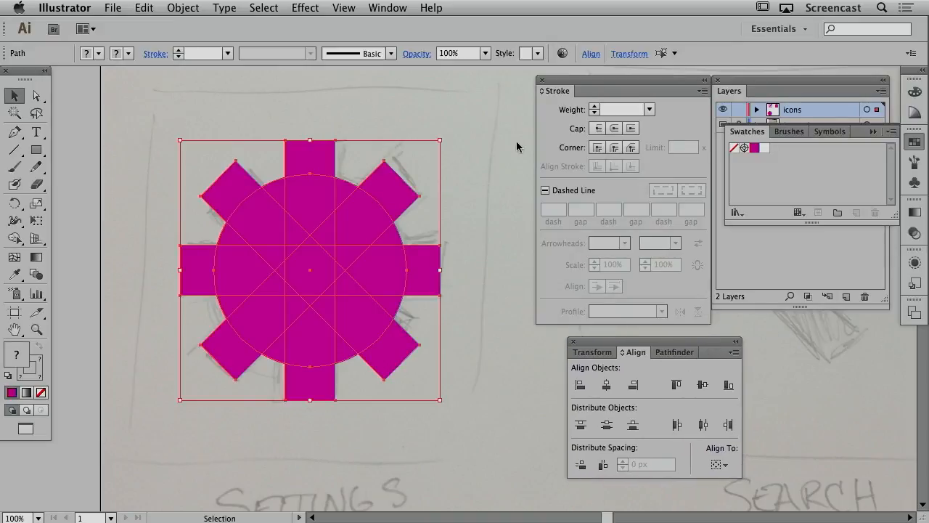
pyautogui.click(509, 307)
# Bring the ring in front of the tooth bars and fill its center with the near-white swatch
pyautogui.moveTo(177, 132); pyautogui.dragTo(459, 375)
pyautogui.click(457, 371)
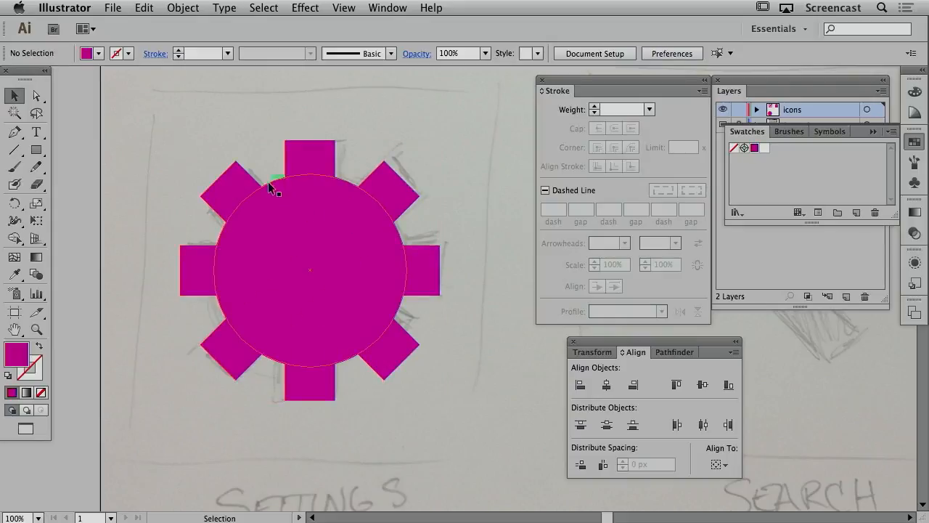
pyautogui.click(268, 187)
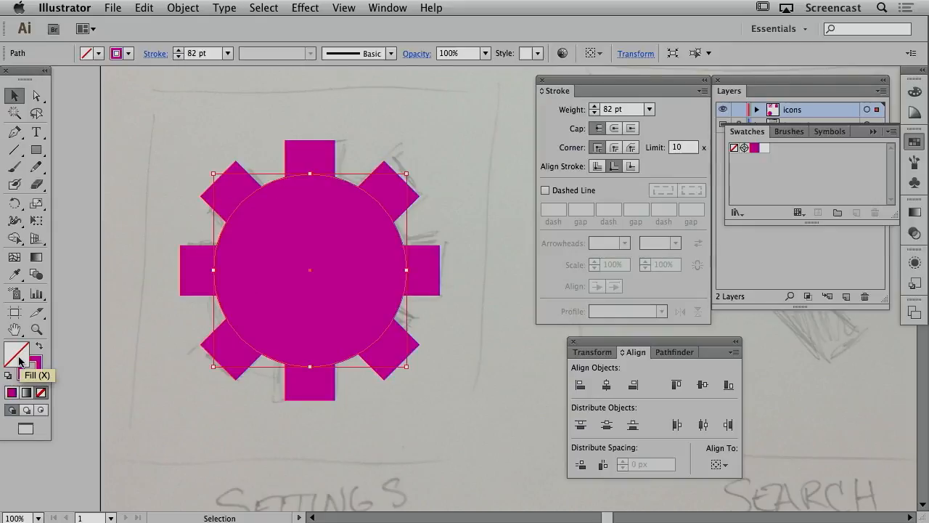
pyautogui.click(764, 147)
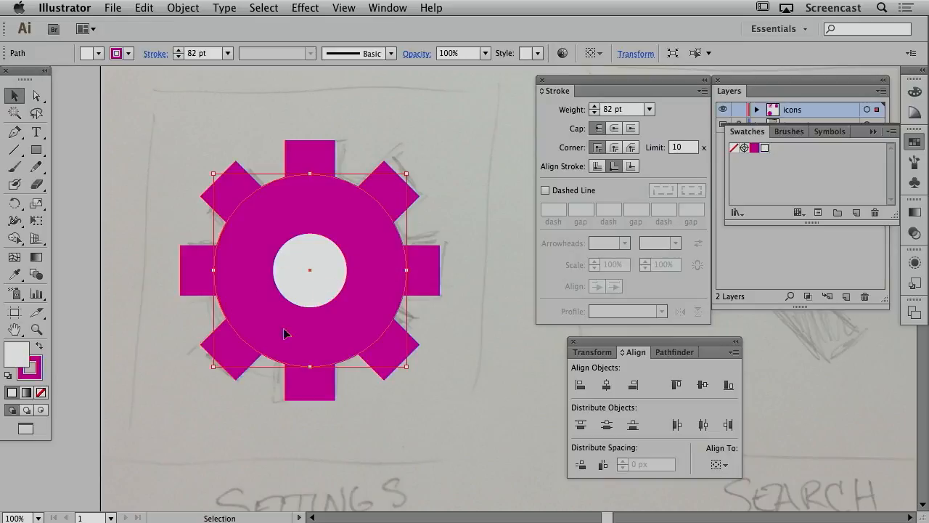
# Convert the gear ring's stroke to a filled shape with Outline Stroke, and check the resulting paths
pyautogui.click(180, 8)
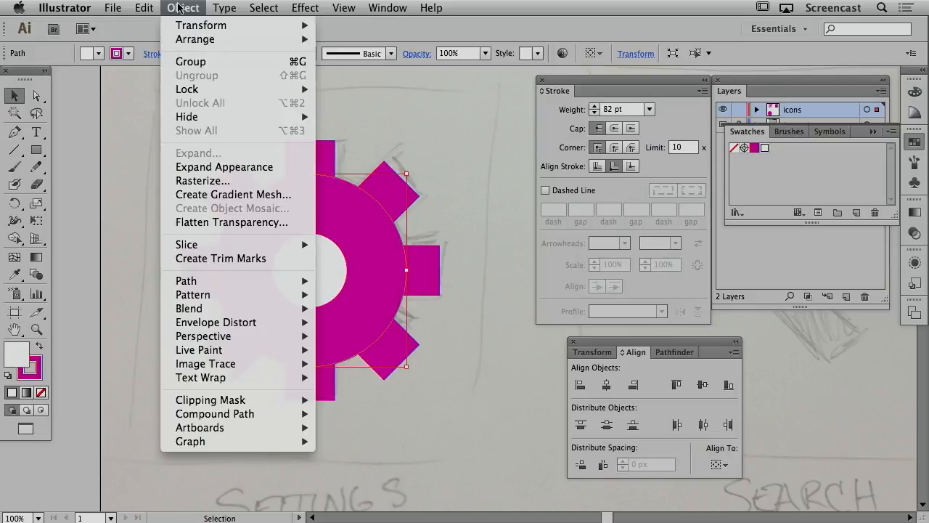
pyautogui.moveTo(224, 282)
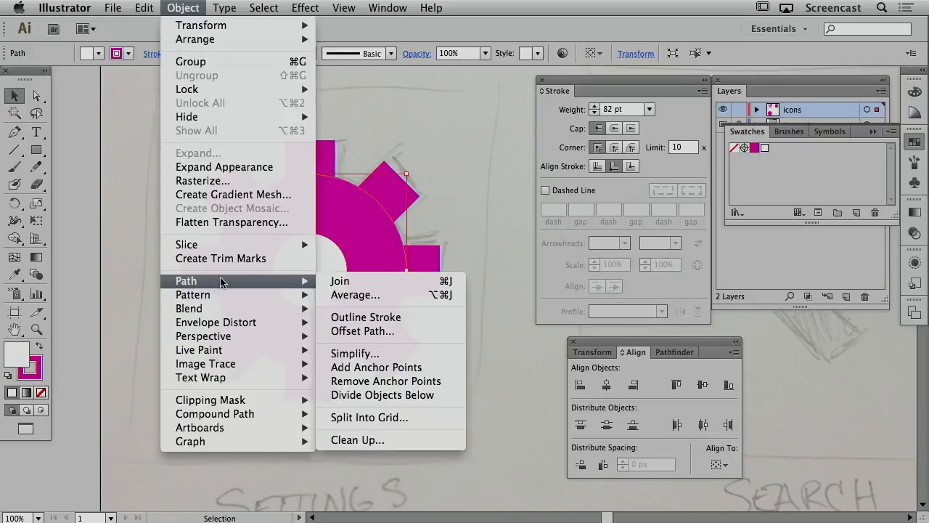
pyautogui.click(376, 318)
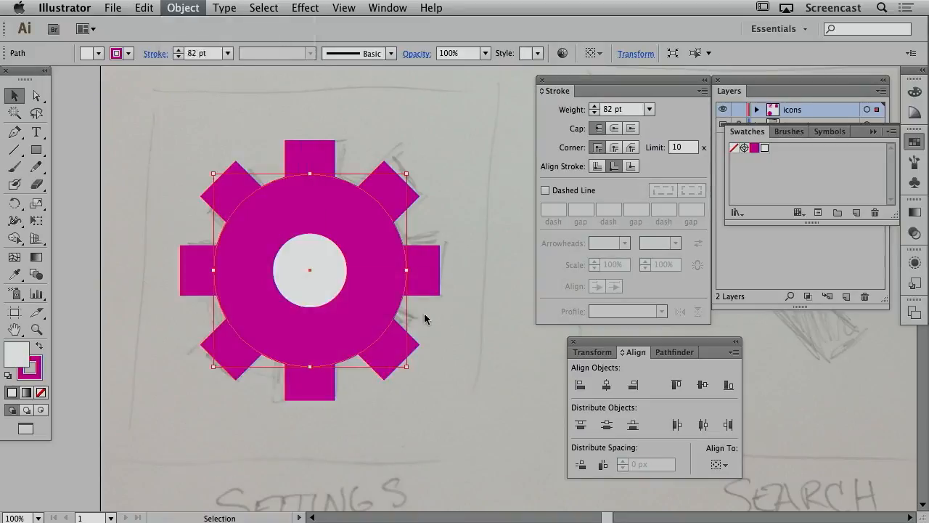
pyautogui.click(481, 303)
pyautogui.click(324, 261)
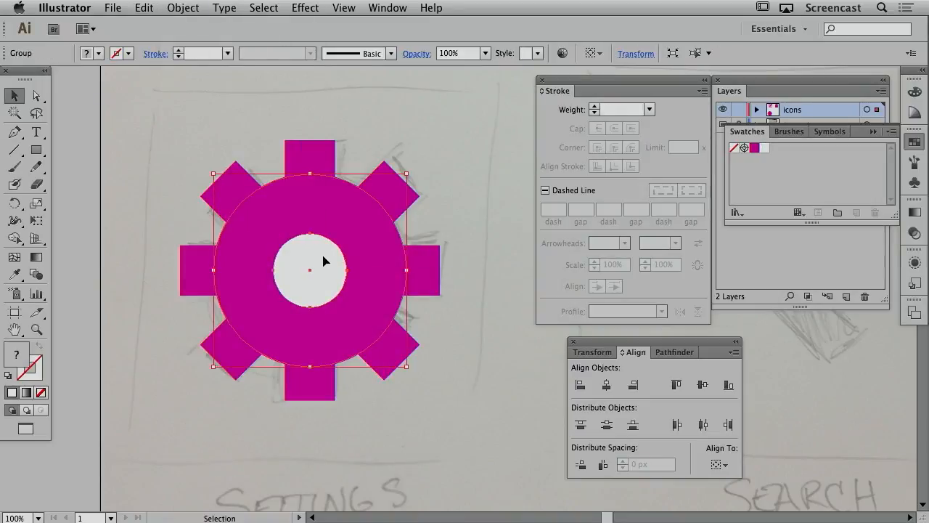
pyautogui.click(185, 129)
# Draw a near-white circle over the lens of the SEARCH magnifier sketch
pyautogui.moveTo(469, 280); pyautogui.dragTo(389, 200)
pyautogui.moveTo(473, 193)
pyautogui.mouseDown()
pyautogui.moveTo(456, 213)
pyautogui.moveTo(270, 221)
pyautogui.mouseUp()
pyautogui.moveTo(402, 228); pyautogui.dragTo(363, 228)
pyautogui.click(36, 151)
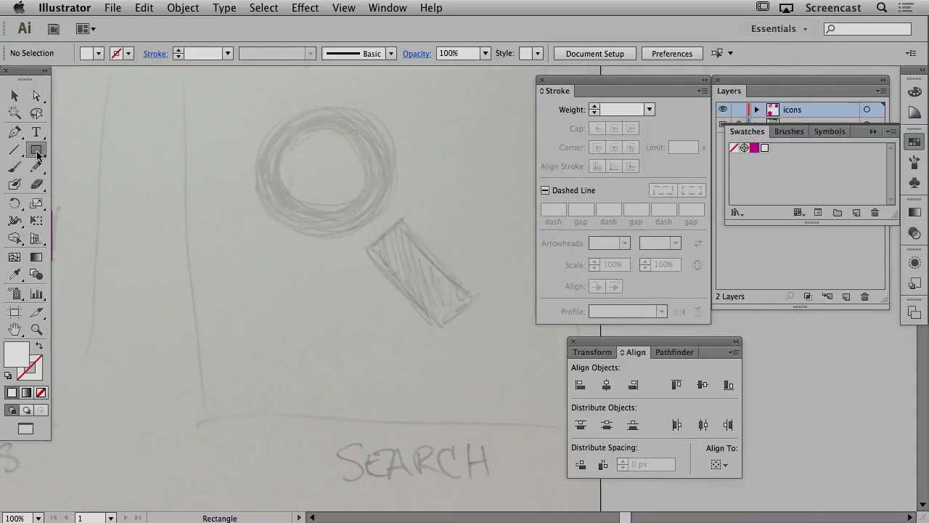
pyautogui.moveTo(37, 154); pyautogui.dragTo(95, 184)
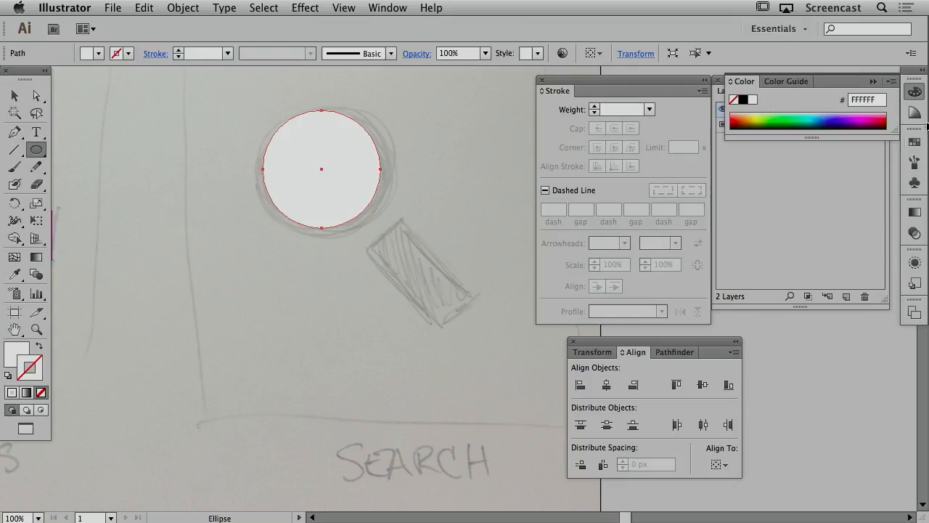
# Give the magnifier's lens circle a magenta stroke with a weight of 36 pt
pyautogui.click(915, 142)
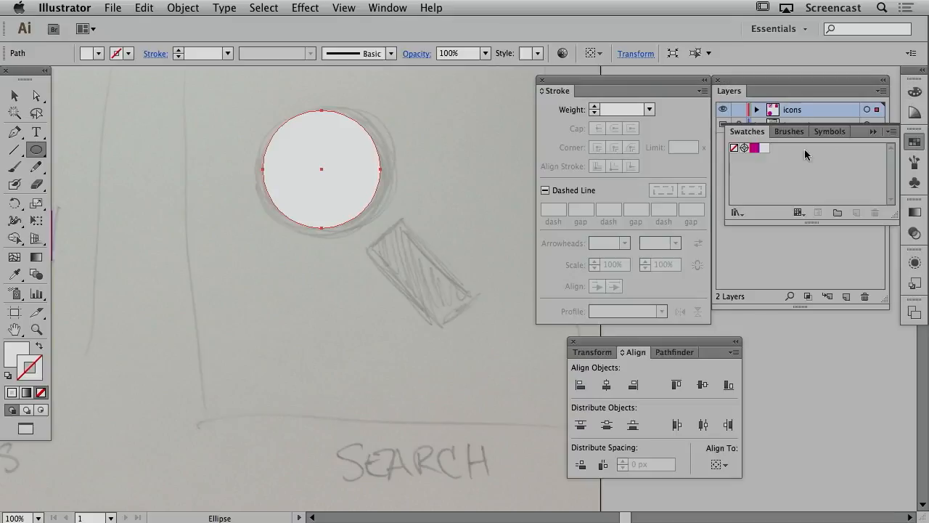
pyautogui.click(755, 149)
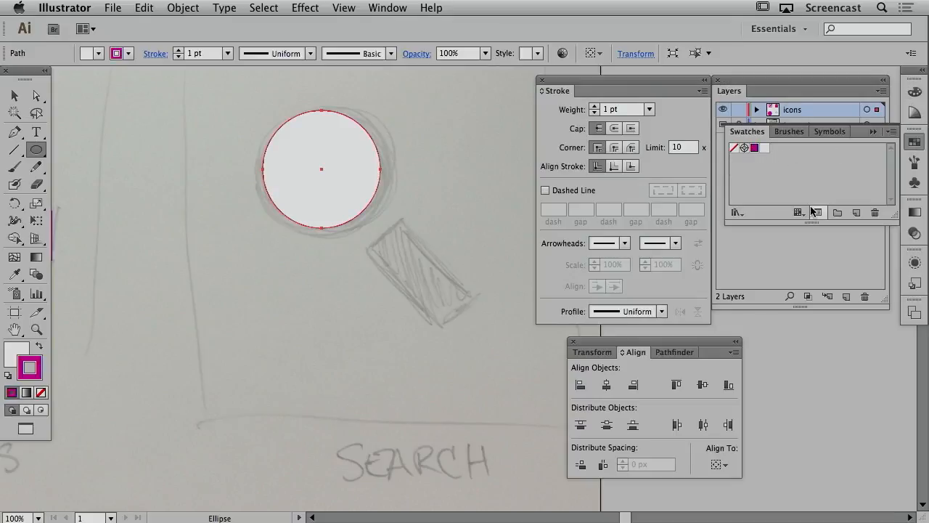
pyautogui.click(594, 106)
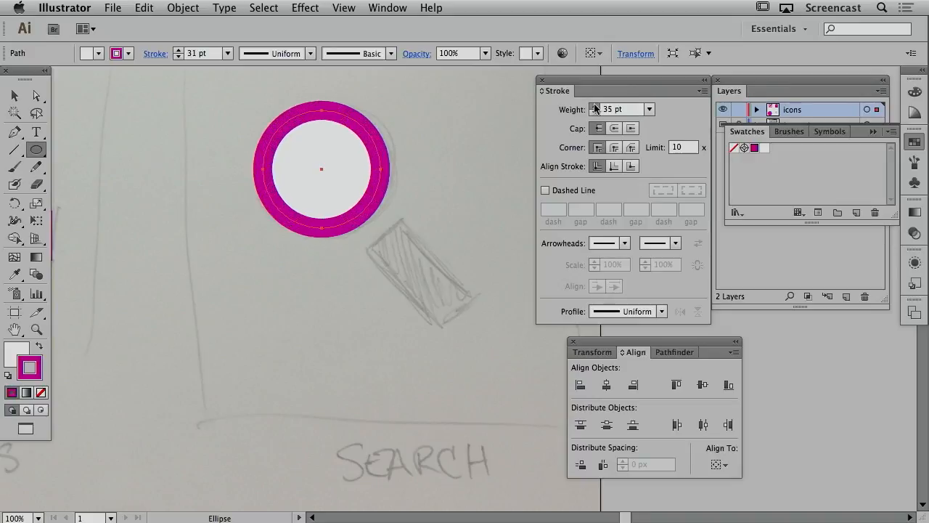
pyautogui.click(594, 113)
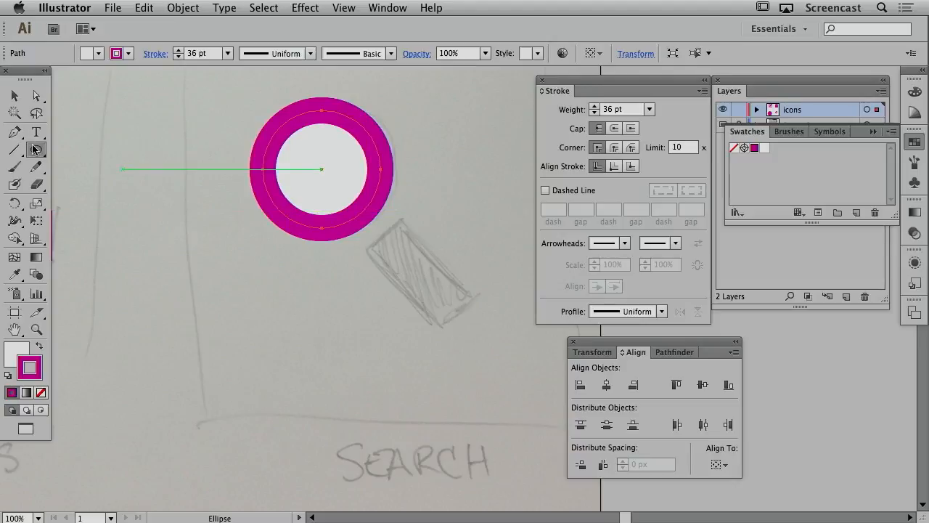
# Draw an upright rectangle for the magnifier's handle with a magenta fill and no stroke
pyautogui.moveTo(35, 149); pyautogui.dragTo(91, 150)
pyautogui.moveTo(380, 235); pyautogui.dragTo(421, 332)
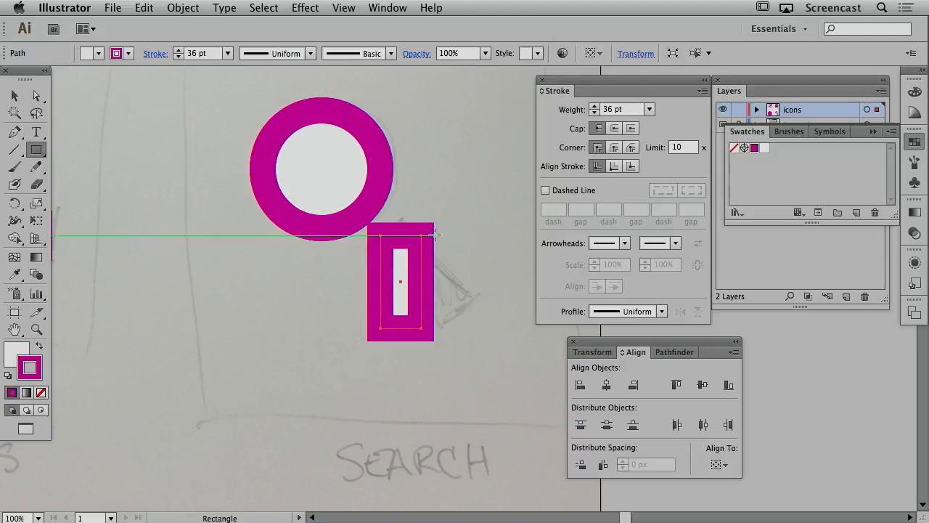
pyautogui.press('v')
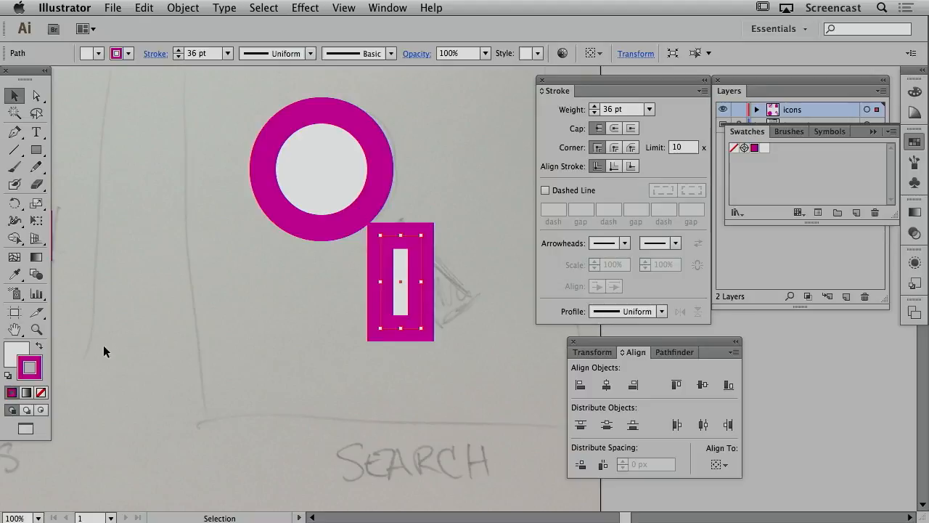
pyautogui.click(41, 350)
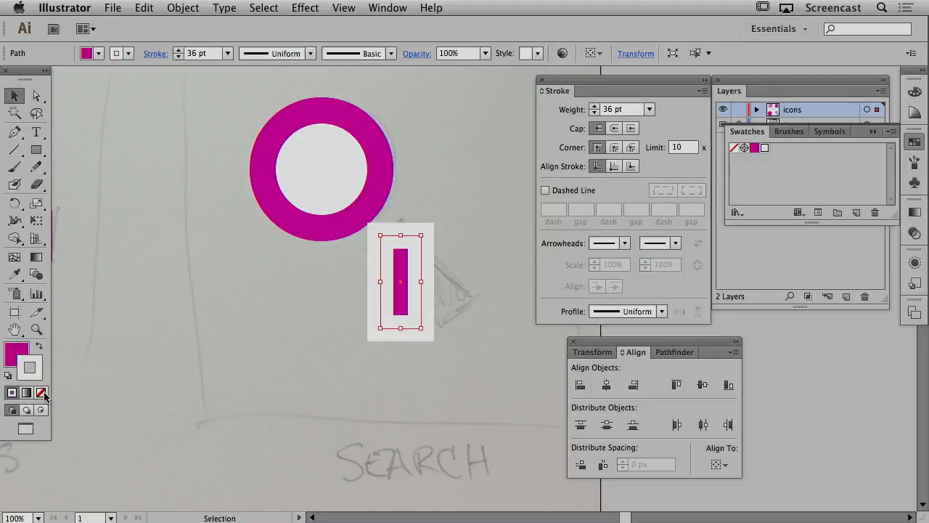
pyautogui.click(42, 392)
# Try rotating the handle about 45 degrees and moving it onto the sketched handle by itself
pyautogui.moveTo(425, 231); pyautogui.dragTo(377, 217)
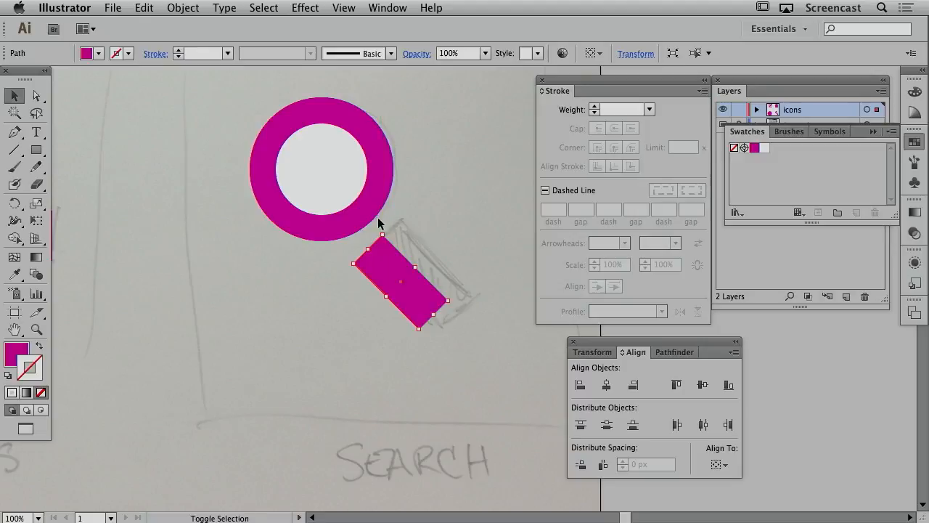
pyautogui.moveTo(392, 271); pyautogui.dragTo(410, 260)
pyautogui.click(427, 246)
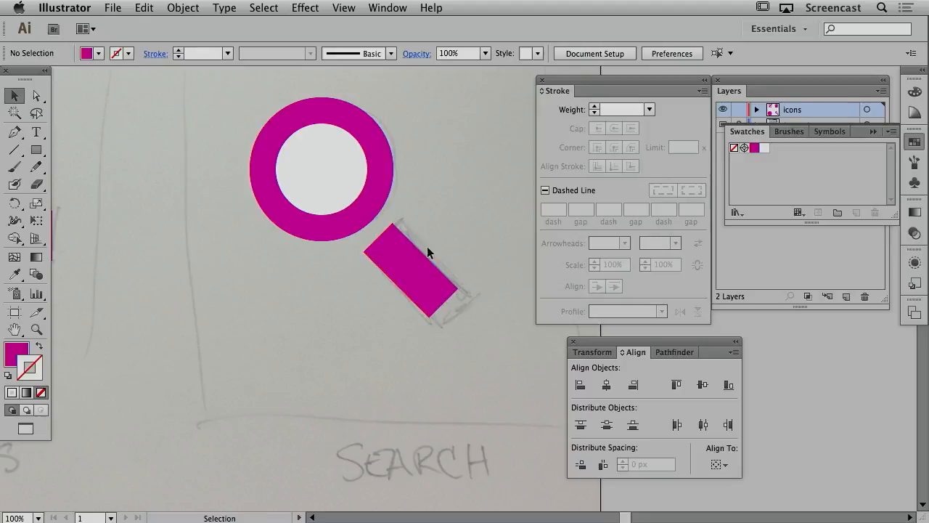
# Center the upright handle below the lens, then rotate both together about 45 degrees and position them over the SEARCH sketch
pyautogui.click(401, 241)
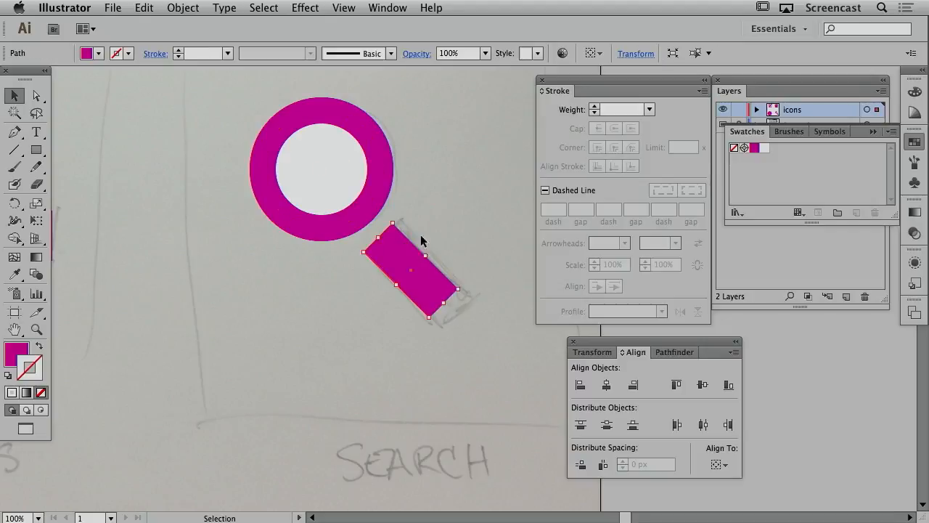
pyautogui.moveTo(394, 216); pyautogui.dragTo(322, 285)
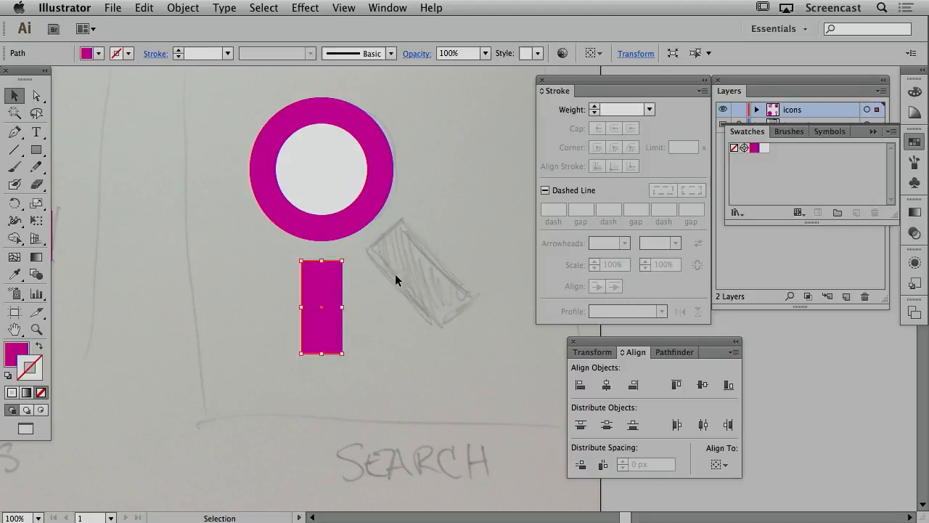
pyautogui.keyDown('shift'); pyautogui.click(356, 193); pyautogui.keyUp('shift')
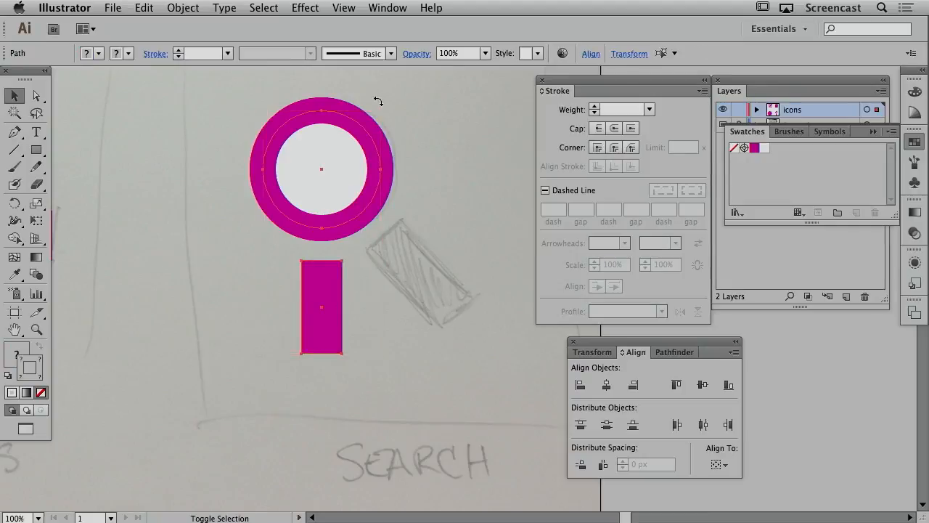
pyautogui.moveTo(375, 97); pyautogui.dragTo(344, 194)
pyautogui.click(470, 187)
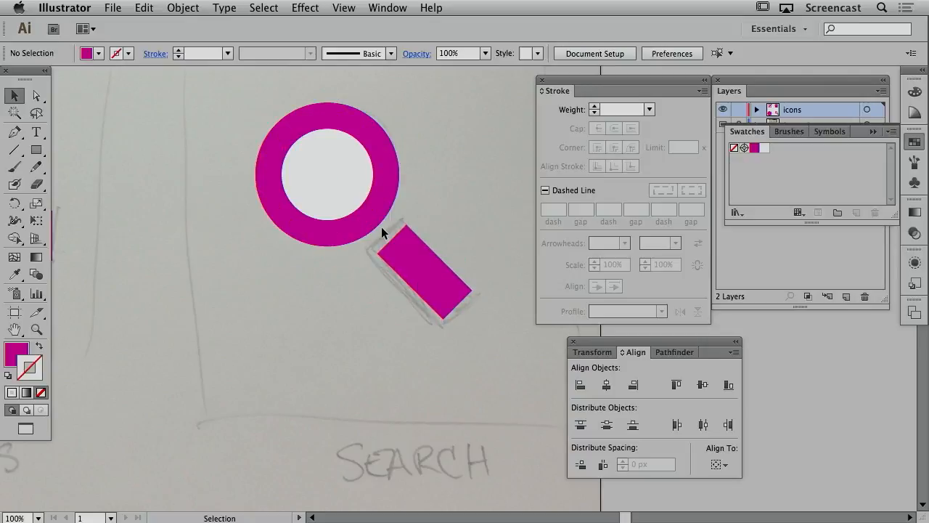
# Hide the sketch photo layer, Layer 1, and check all four icons on the blank artboard
pyautogui.press('super+minus')
pyautogui.press('super+minus')
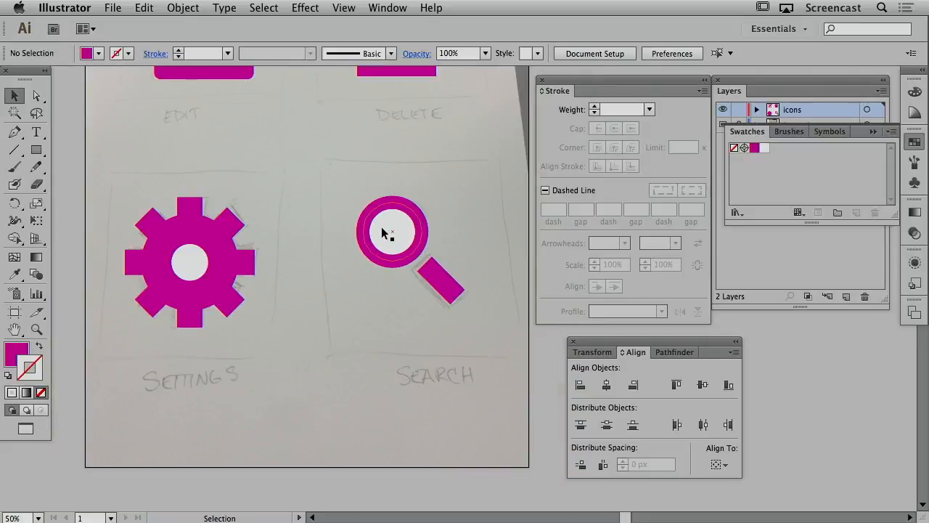
pyautogui.moveTo(342, 151); pyautogui.dragTo(334, 230)
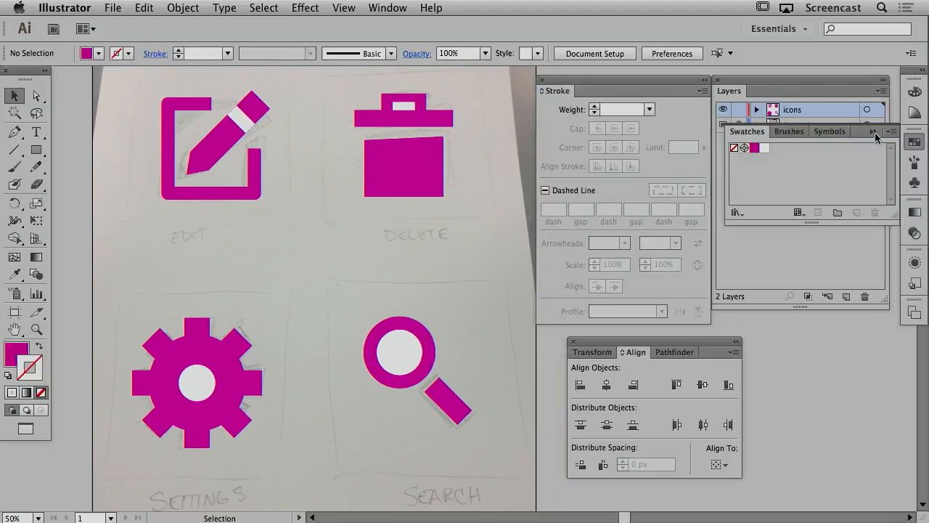
pyautogui.click(775, 79)
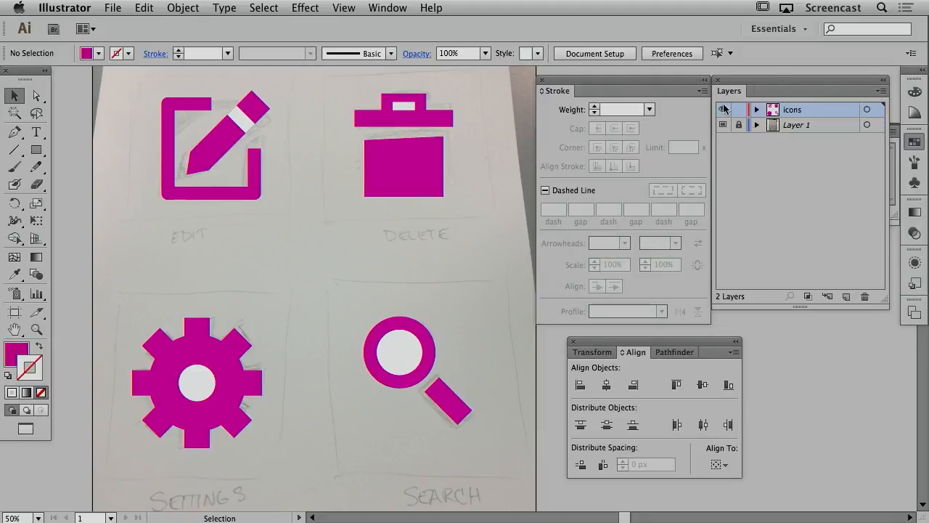
pyautogui.click(723, 125)
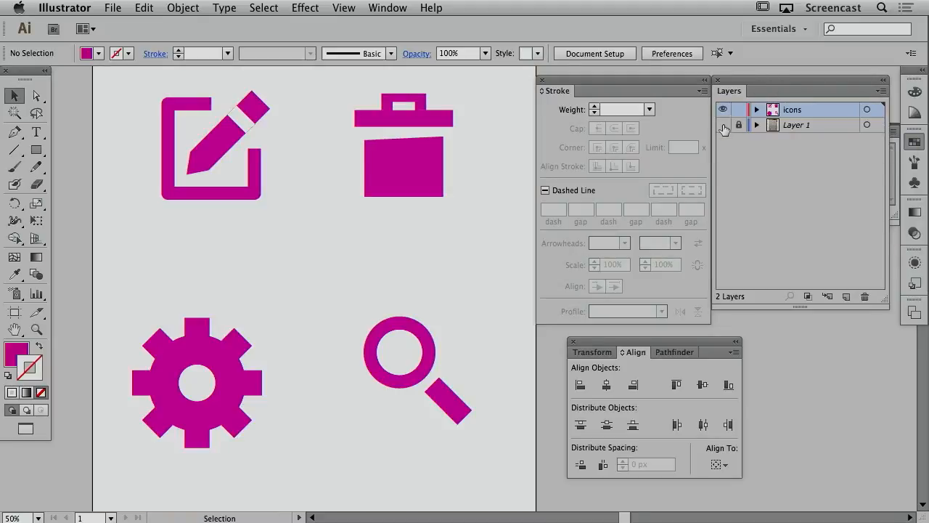
pyautogui.moveTo(342, 267); pyautogui.dragTo(345, 263)
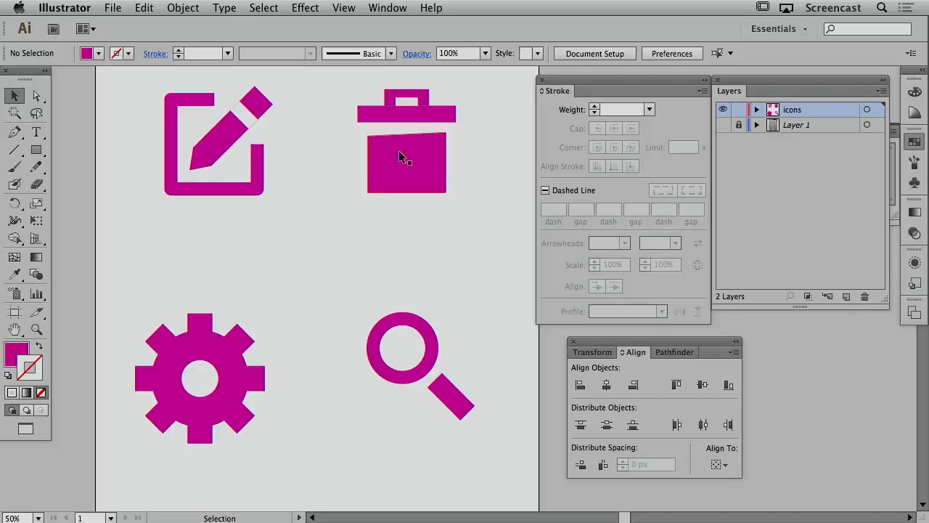
pyautogui.click(249, 125)
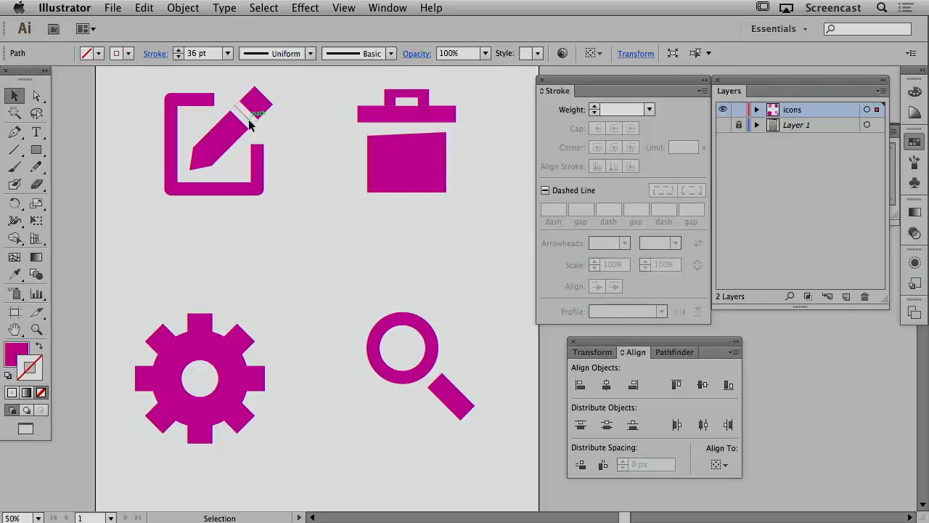
pyautogui.click(294, 238)
# Scale the whole gear down proportionally to match the EDIT icon's width and line it up beneath that icon
pyautogui.moveTo(134, 295); pyautogui.dragTo(277, 444)
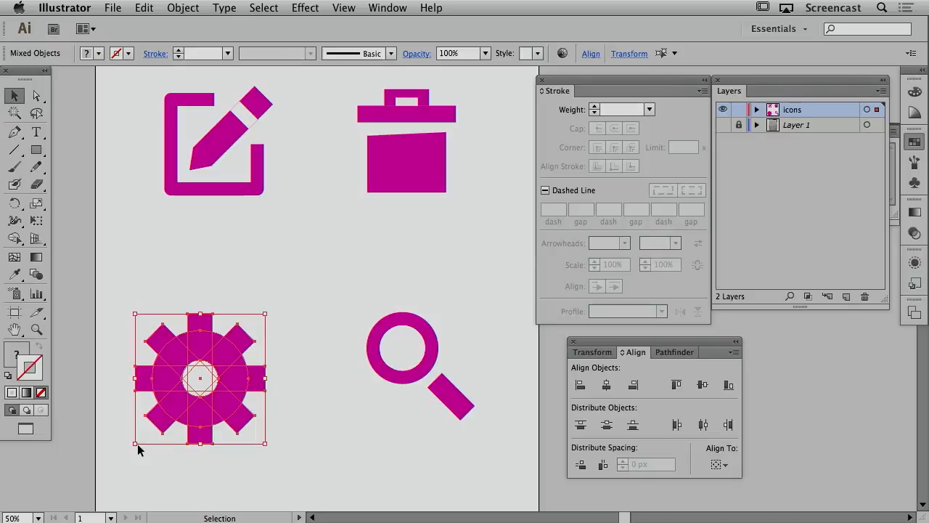
pyautogui.moveTo(136, 445); pyautogui.dragTo(149, 429)
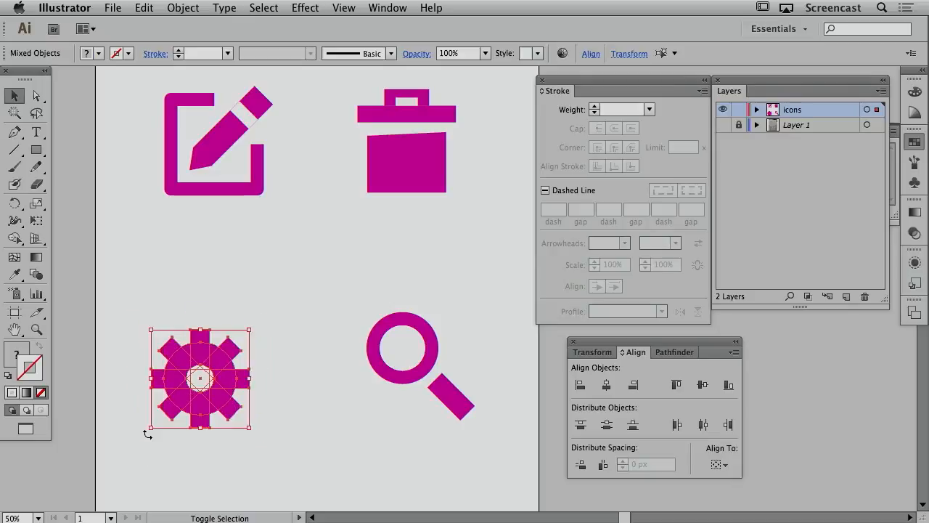
pyautogui.moveTo(220, 398); pyautogui.dragTo(232, 379)
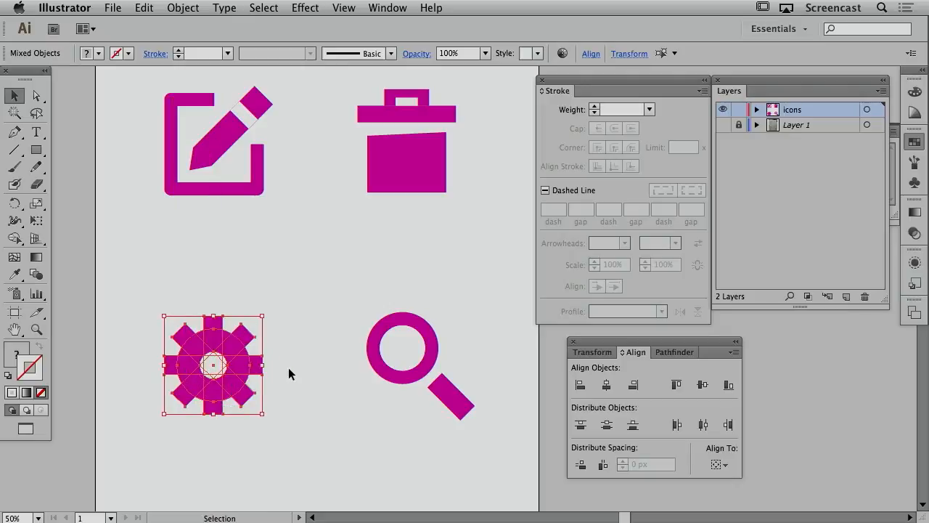
pyautogui.click(288, 367)
pyautogui.moveTo(346, 290)
pyautogui.mouseDown()
pyautogui.moveTo(464, 415)
pyautogui.moveTo(209, 332)
pyautogui.moveTo(221, 392)
pyautogui.moveTo(423, 380)
pyautogui.mouseUp()
pyautogui.click(508, 309)
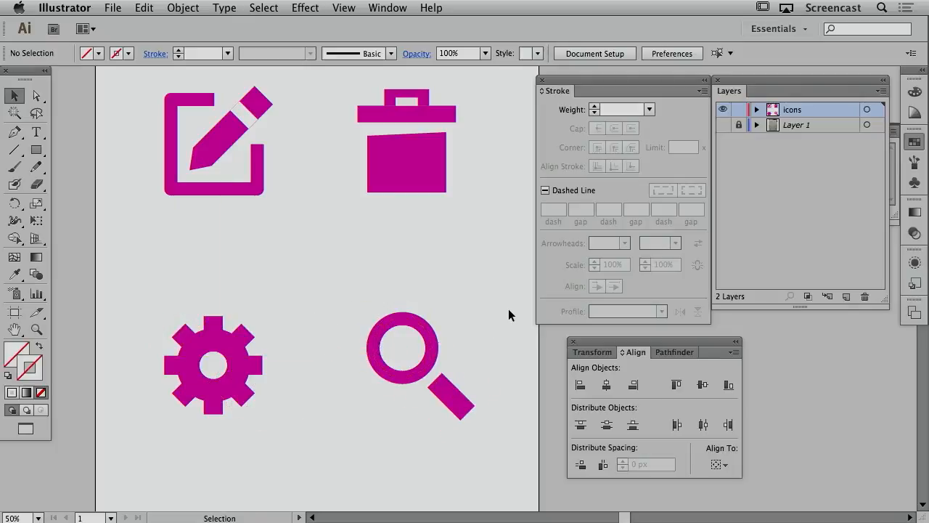
# Convert the strokes of all four icons to filled shapes with Outline Stroke
pyautogui.press('super+a')
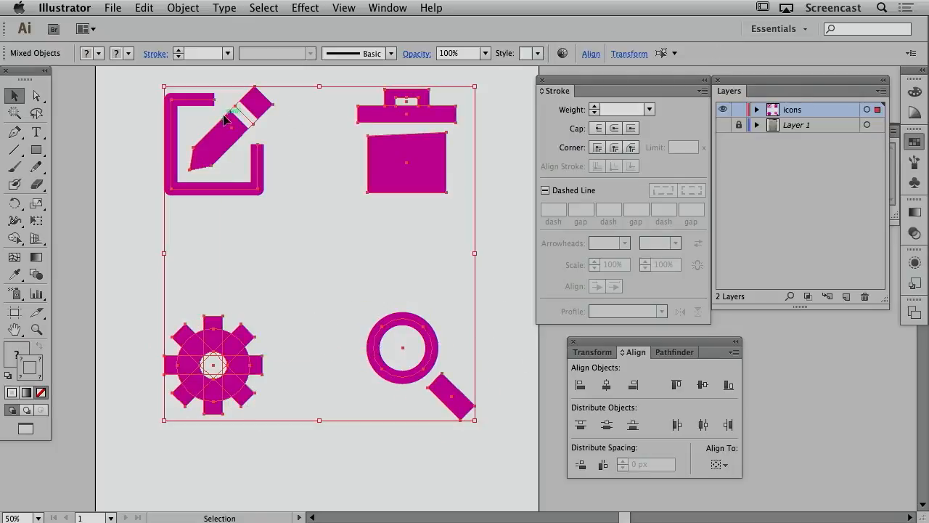
pyautogui.click(182, 8)
pyautogui.moveTo(225, 280)
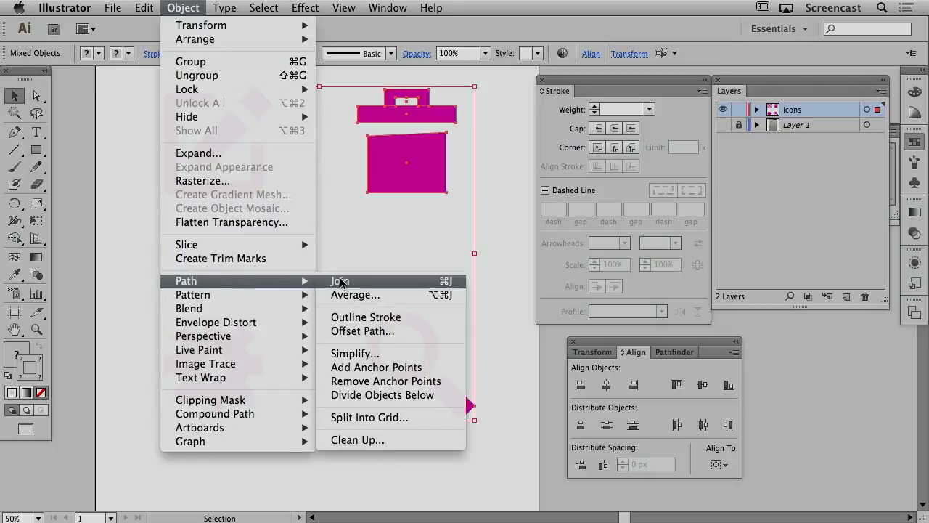
pyautogui.click(367, 317)
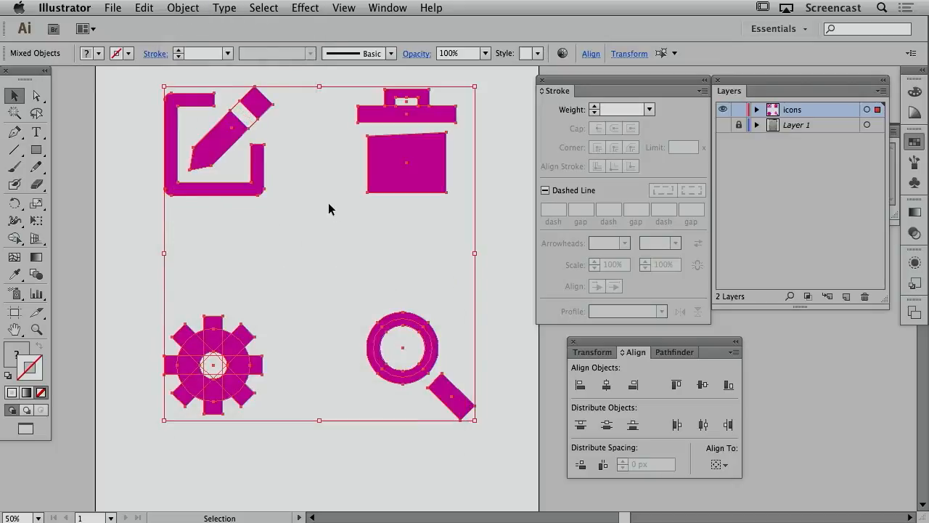
pyautogui.click(242, 244)
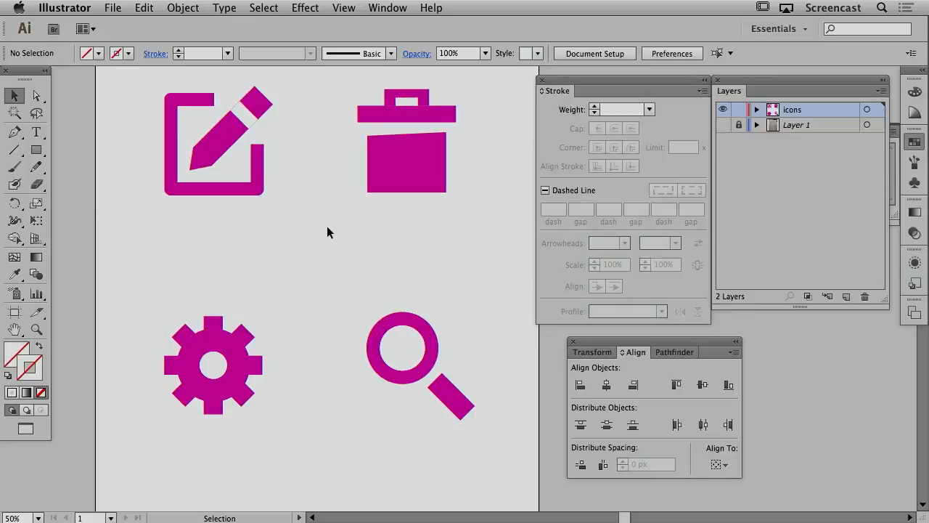
# Combine all the icon shapes with the Pathfinder Merge operation and ungroup the result
pyautogui.press('super+a')
pyautogui.click(669, 352)
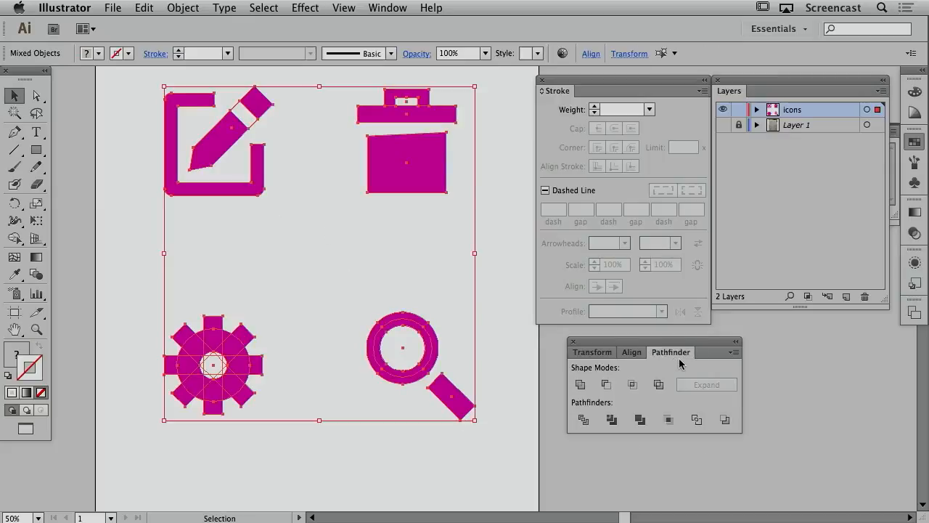
pyautogui.moveTo(663, 350); pyautogui.dragTo(662, 338)
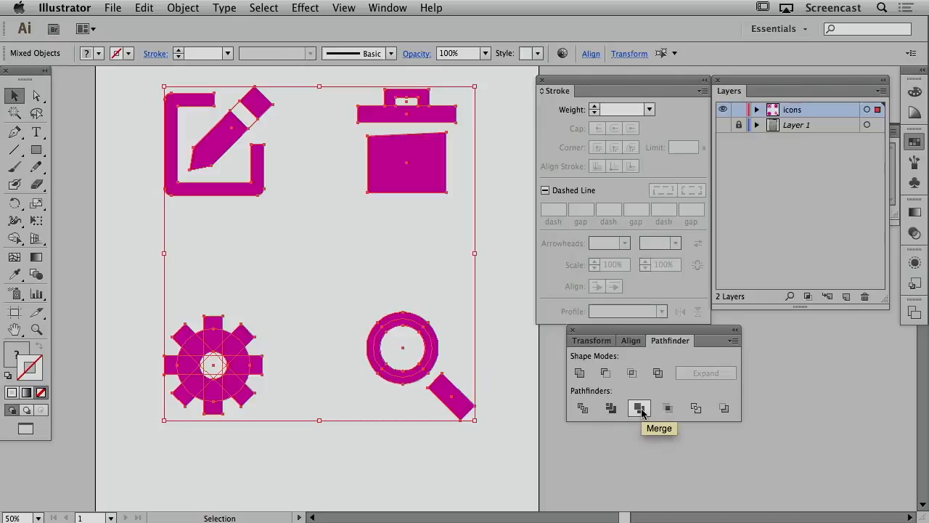
pyautogui.click(639, 408)
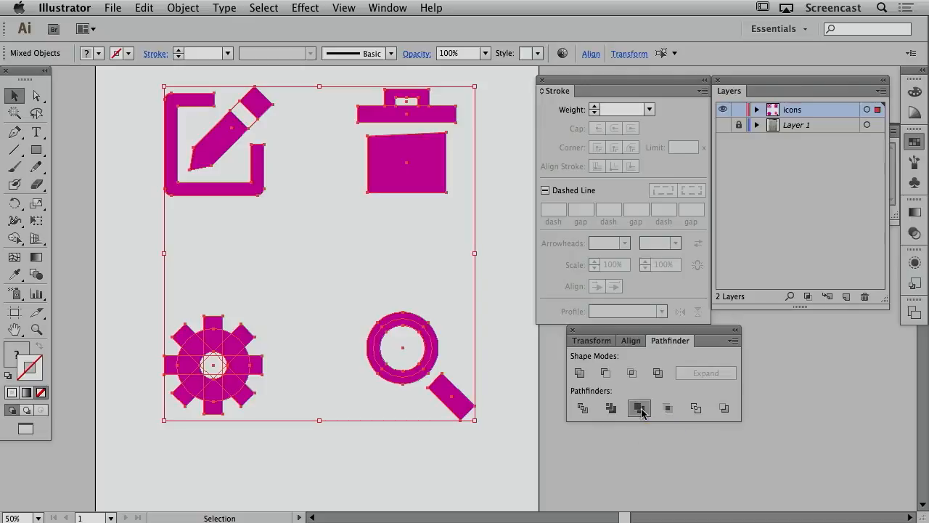
pyautogui.rightClick(427, 341)
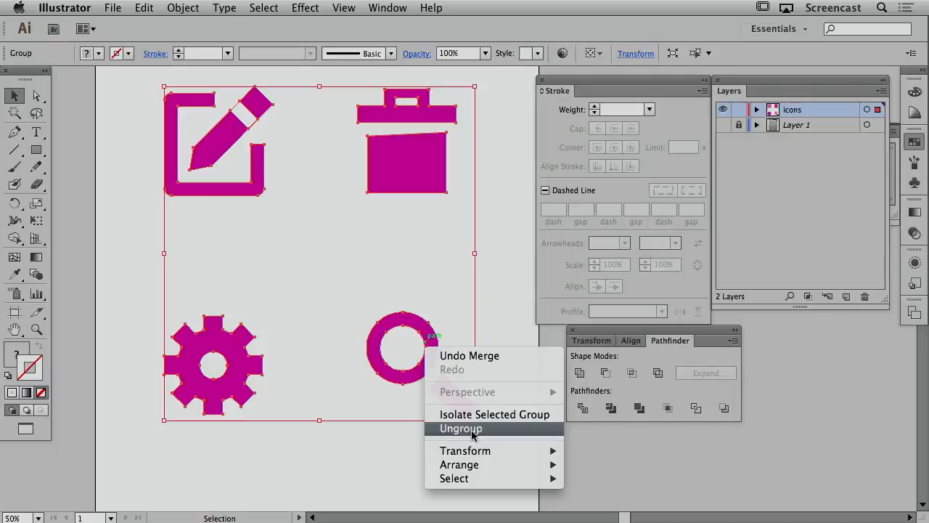
pyautogui.click(472, 434)
pyautogui.click(405, 449)
# Select every near-white piece via the magnifier's inner circle and matching fill and stroke, and delete them all
pyautogui.click(407, 351)
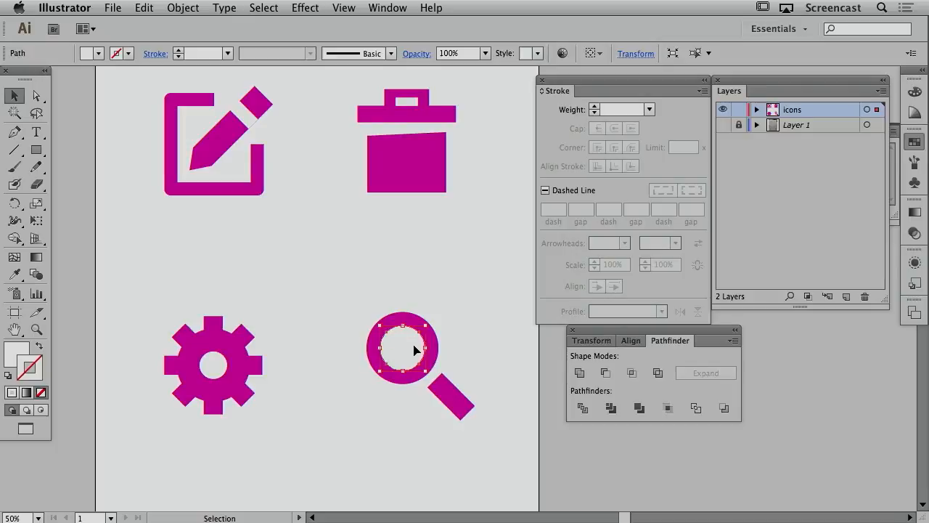
pyautogui.click(263, 8)
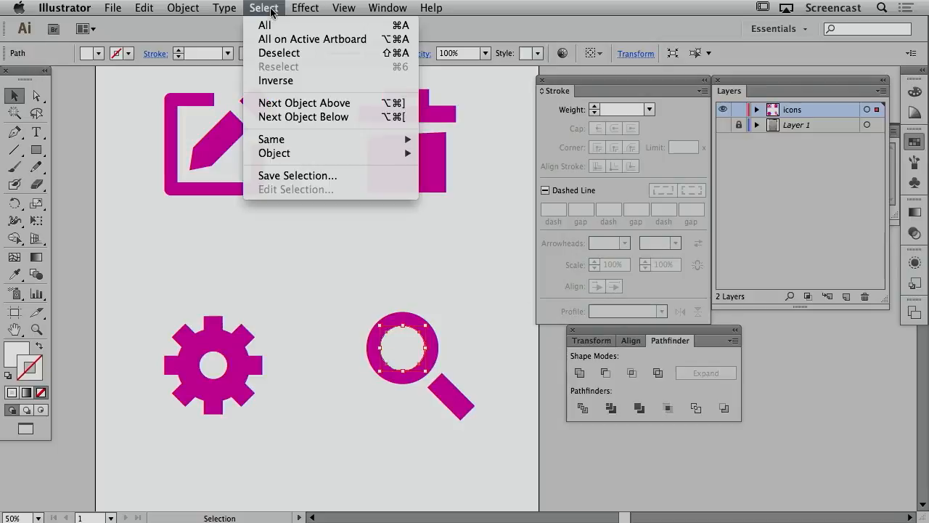
pyautogui.moveTo(294, 140)
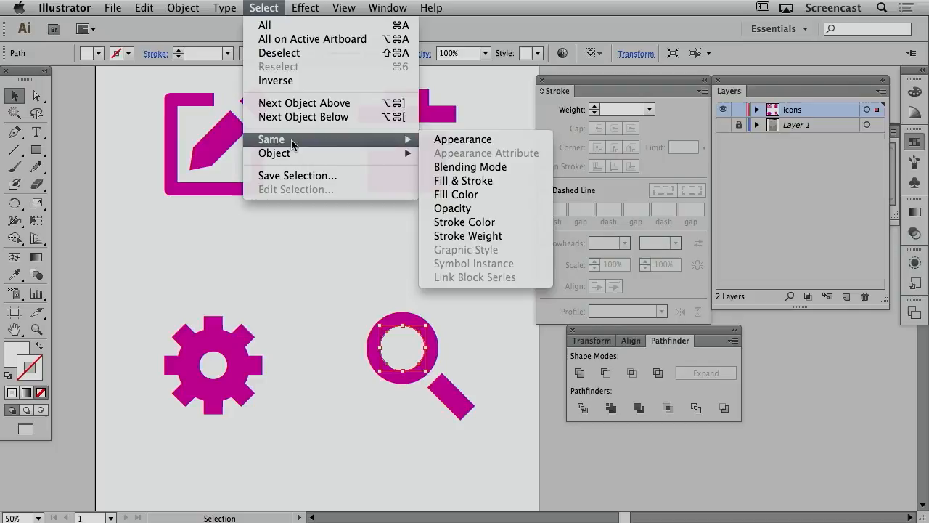
pyautogui.click(459, 182)
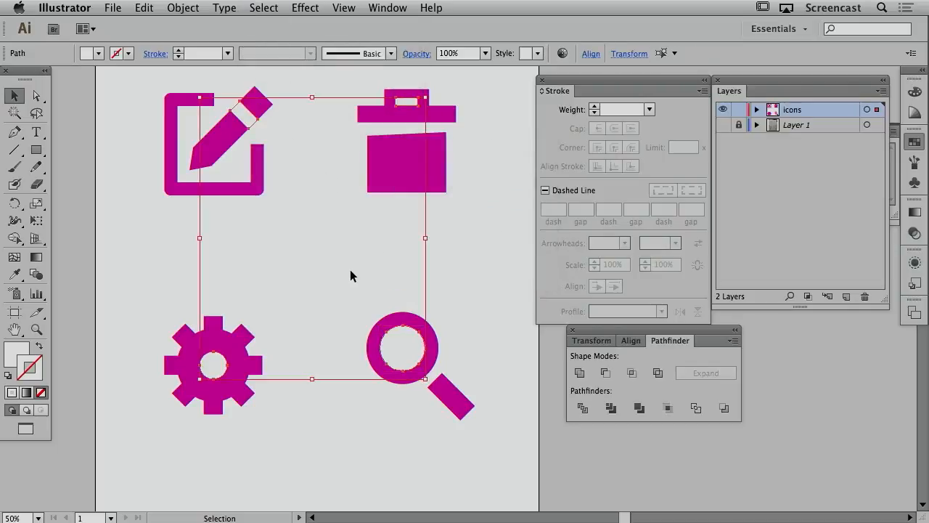
pyautogui.click(350, 275)
# Examine the thin line that joins the pencil's body and eraser in the edit icon
pyautogui.press('z')
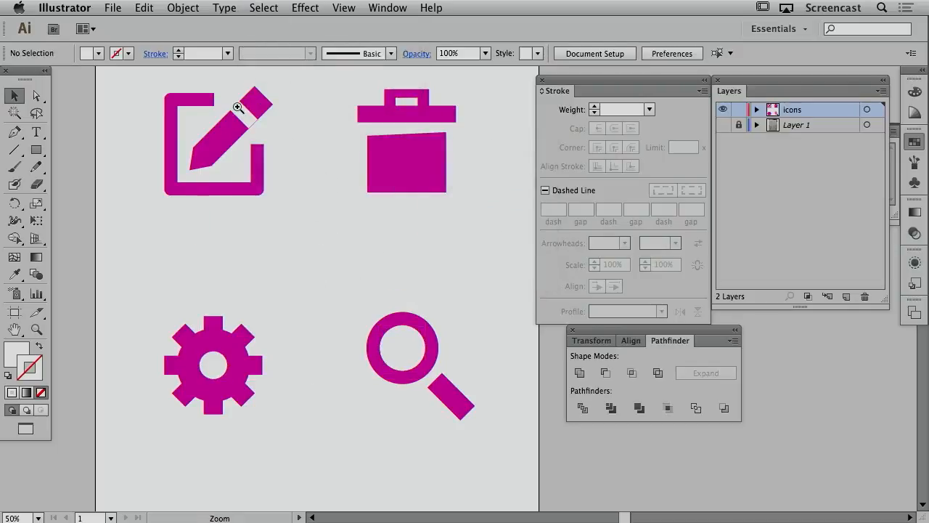
pyautogui.click(258, 122)
pyautogui.click(466, 288)
pyautogui.click(475, 295)
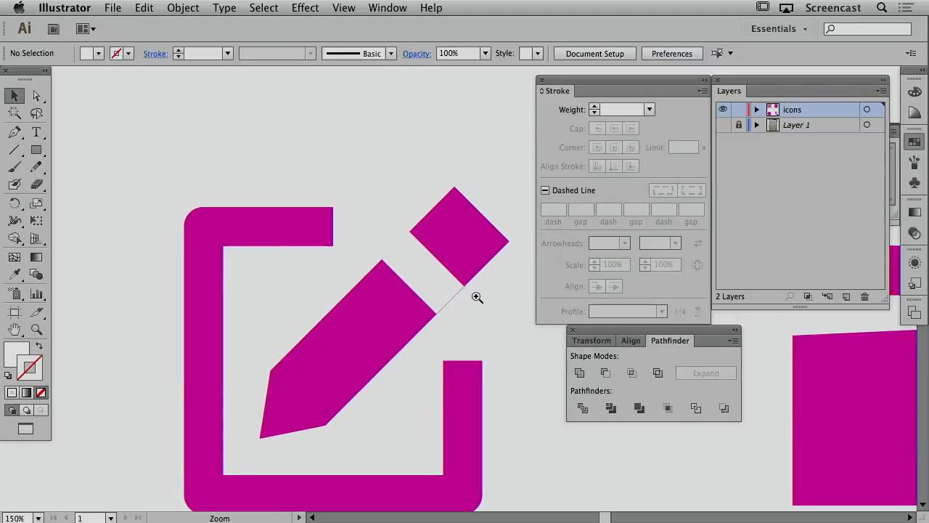
pyautogui.click(435, 289)
pyautogui.click(439, 289)
pyautogui.press('v')
pyautogui.click(440, 289)
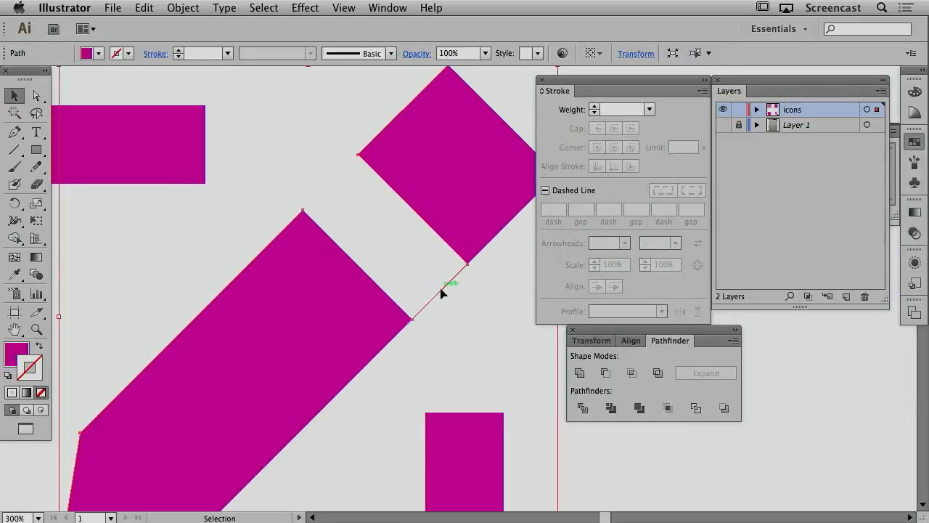
pyautogui.rightClick(442, 290)
pyautogui.click(427, 322)
pyautogui.click(461, 322)
pyautogui.click(425, 314)
pyautogui.rightClick(423, 299)
pyautogui.click(455, 285)
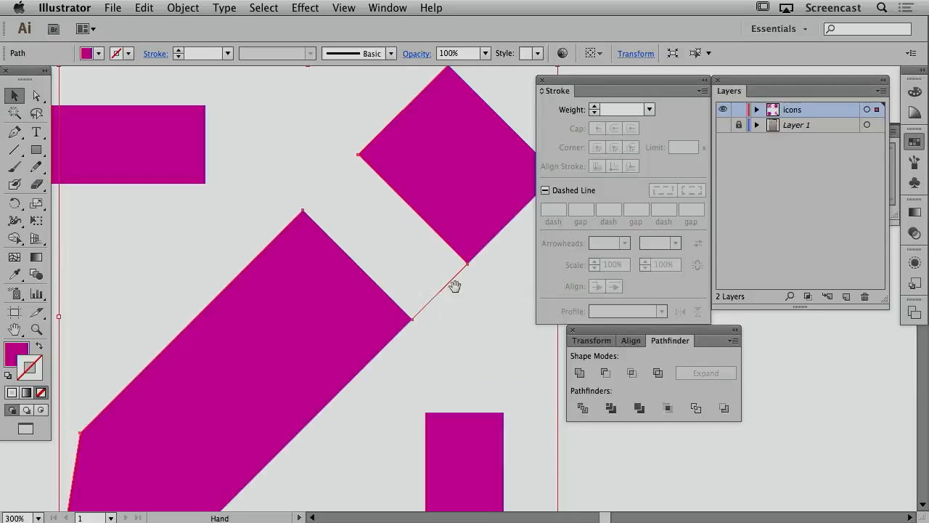
pyautogui.keyDown('super'); pyautogui.click(455, 286); pyautogui.keyUp('super')
pyautogui.keyDown('super'); pyautogui.click(421, 292); pyautogui.keyUp('super')
pyautogui.keyDown('super'); pyautogui.click(468, 300); pyautogui.keyUp('super')
pyautogui.moveTo(474, 276); pyautogui.dragTo(320, 232)
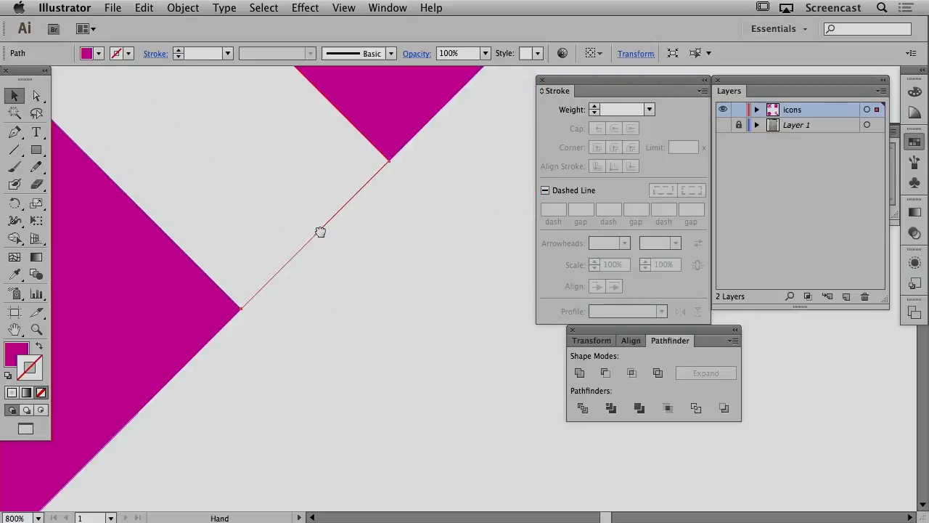
# Try to remove the thin line between the pencil's body and eraser by cutting at its two end anchors with Scissors
pyautogui.press('a')
pyautogui.click(242, 306)
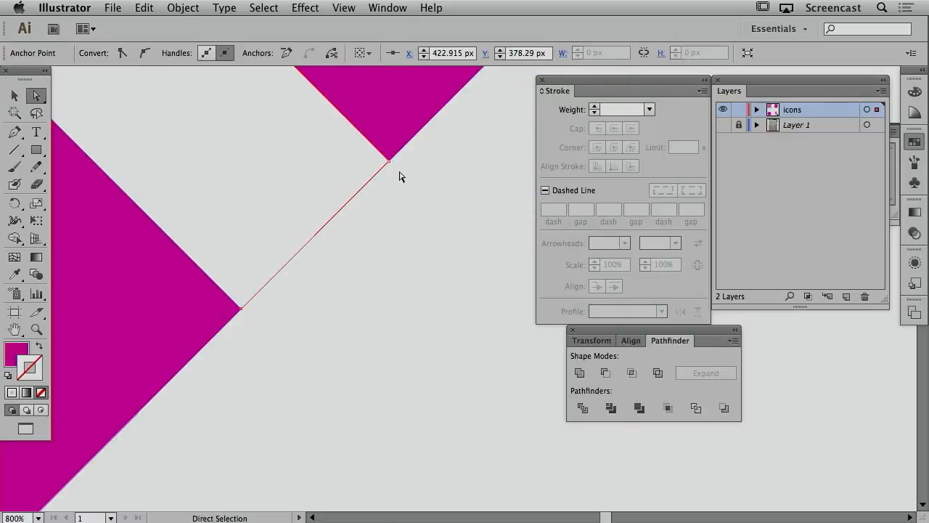
pyautogui.click(389, 161)
pyautogui.press('c')
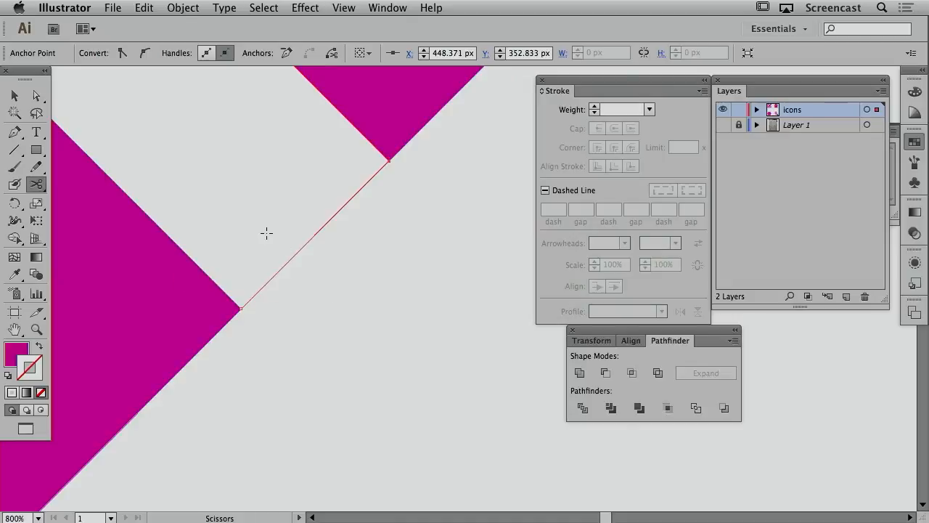
pyautogui.click(241, 307)
pyautogui.click(389, 157)
pyautogui.press('v')
pyautogui.press('Delete')
pyautogui.click(418, 204)
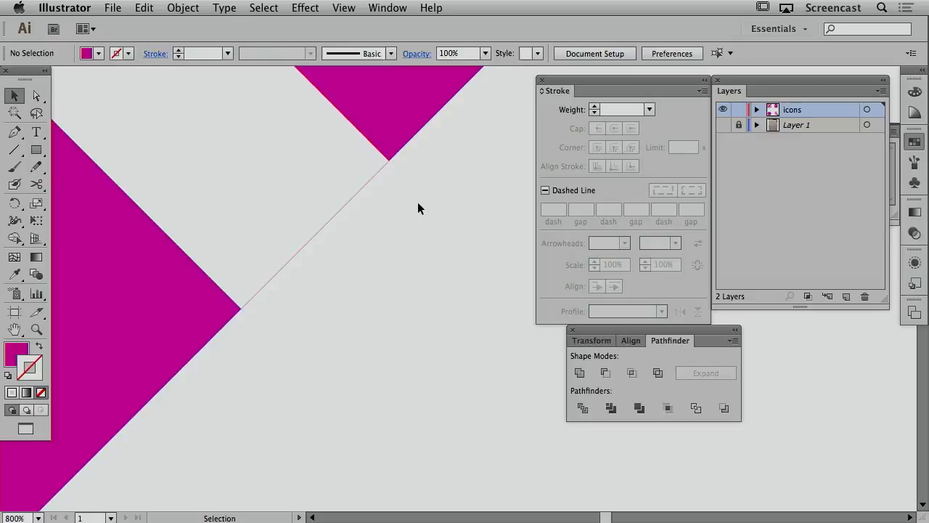
pyautogui.click(348, 201)
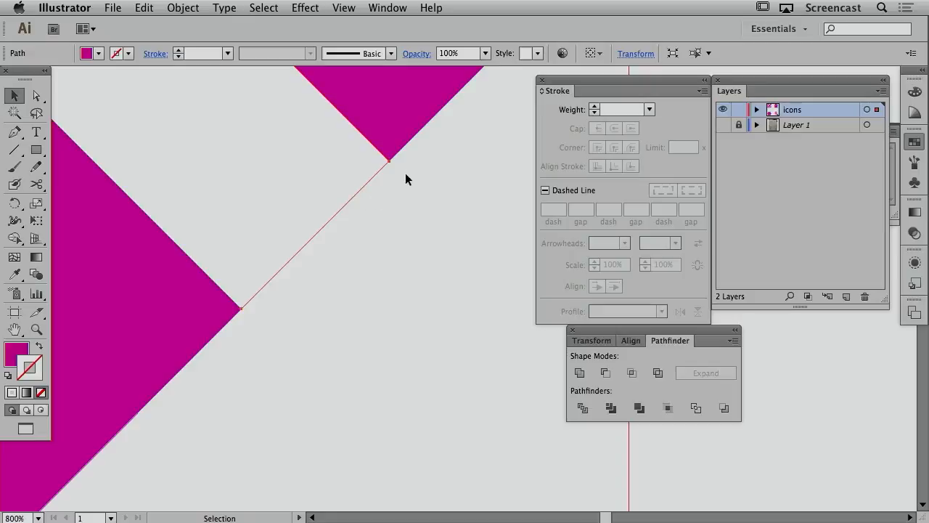
pyautogui.press('super+minus')
pyautogui.press('super+minus')
pyautogui.press('super+minus')
pyautogui.press('super+minus')
pyautogui.press('super+minus')
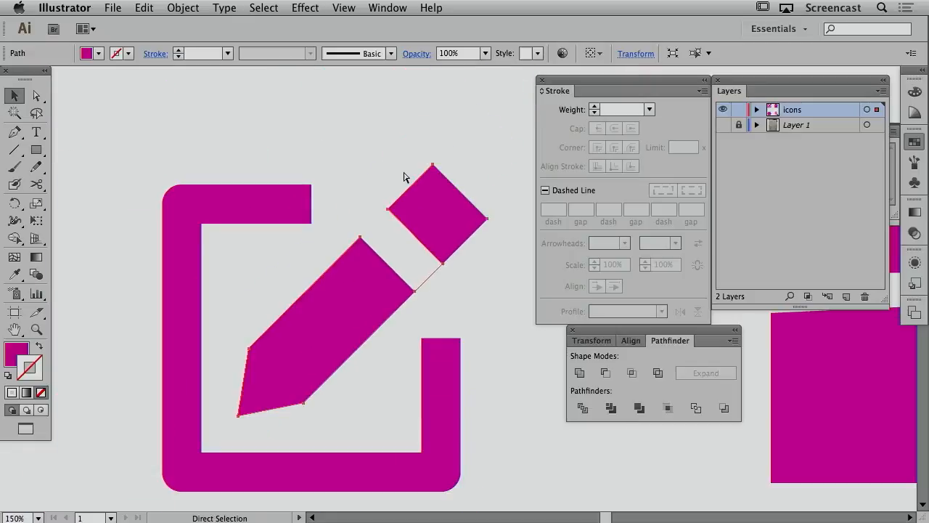
pyautogui.press('v')
pyautogui.rightClick(441, 256)
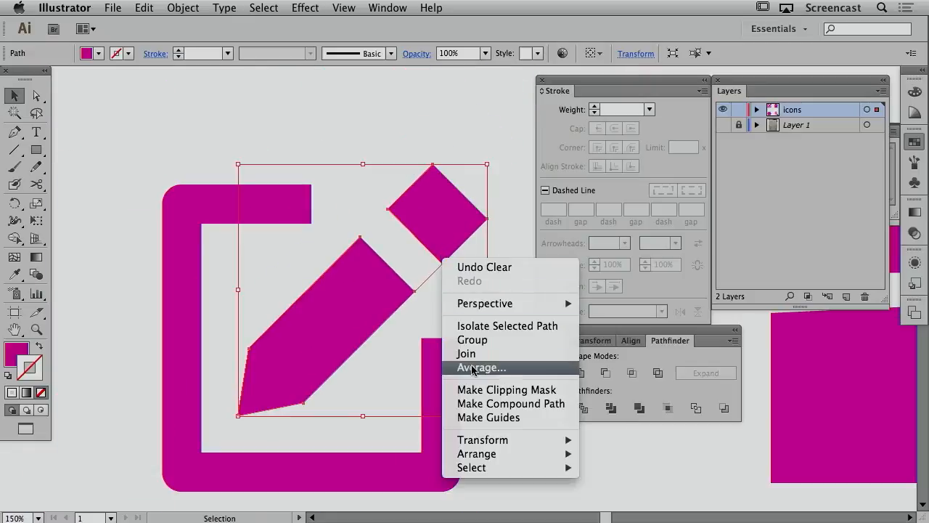
pyautogui.click(421, 315)
# Cut the thin connecting line with Scissors just inside both pencil corners and delete the segment between the cuts
pyautogui.keyDown('super'); pyautogui.click(429, 287); pyautogui.keyUp('super')
pyautogui.keyDown('super'); pyautogui.click(464, 265); pyautogui.keyUp('super')
pyautogui.keyDown('super'); pyautogui.click(487, 271); pyautogui.keyUp('super')
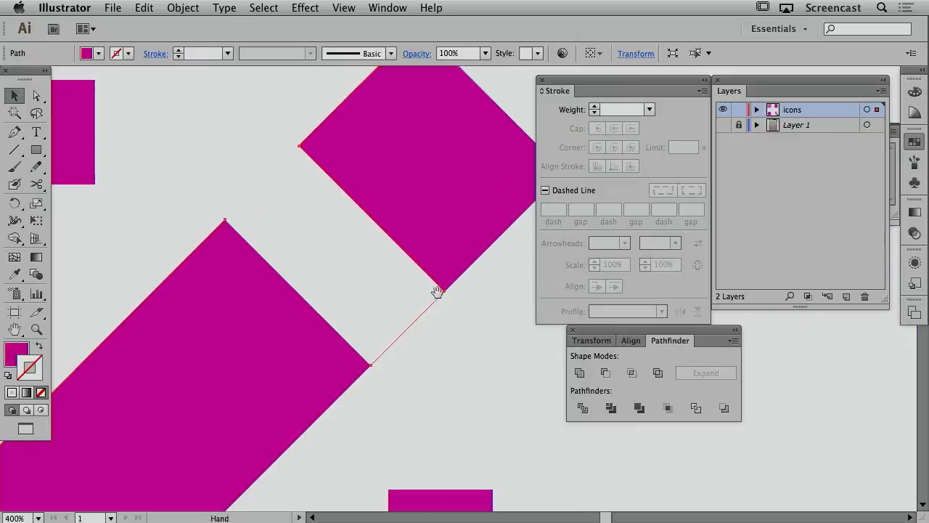
pyautogui.press('c')
pyautogui.click(442, 292)
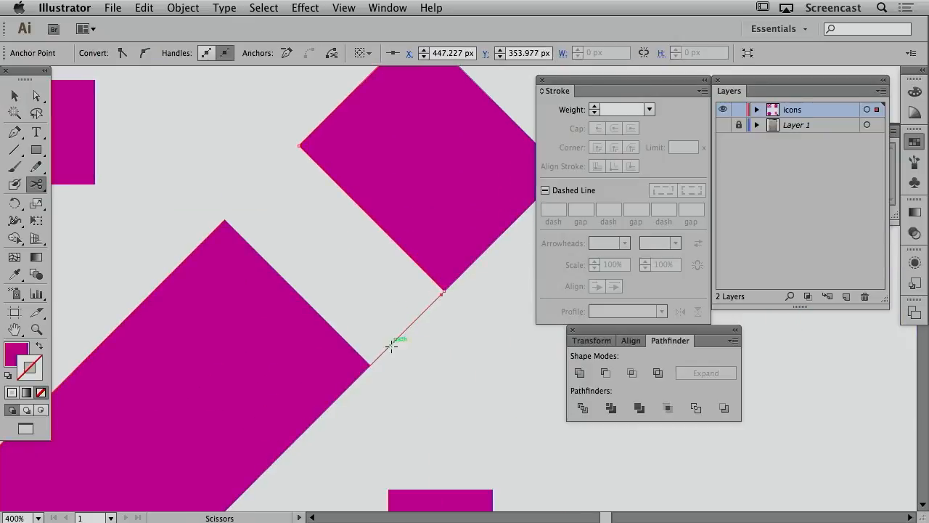
pyautogui.click(373, 361)
pyautogui.press('v')
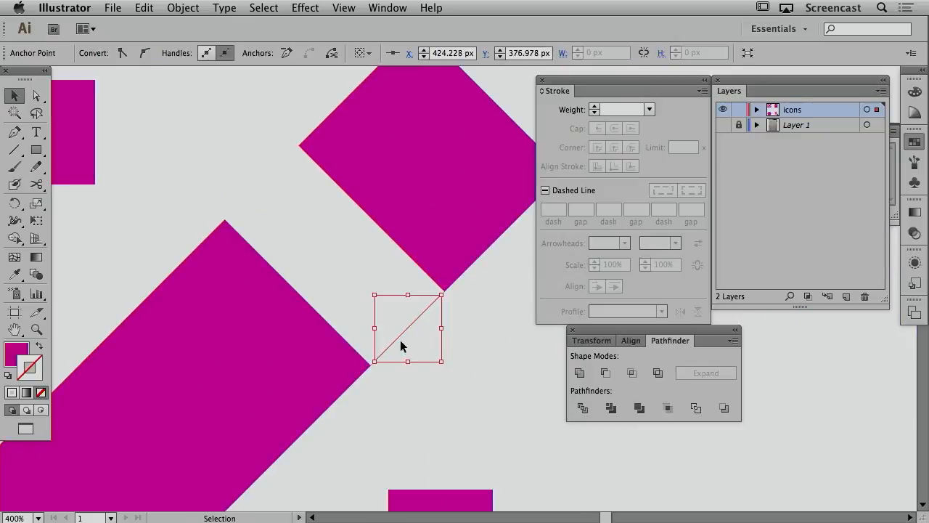
pyautogui.press('Delete')
pyautogui.press('Delete')
# Remove the leftover line stubs at the corners of the pencil's body and eraser by deleting their end anchor points
pyautogui.press('space')
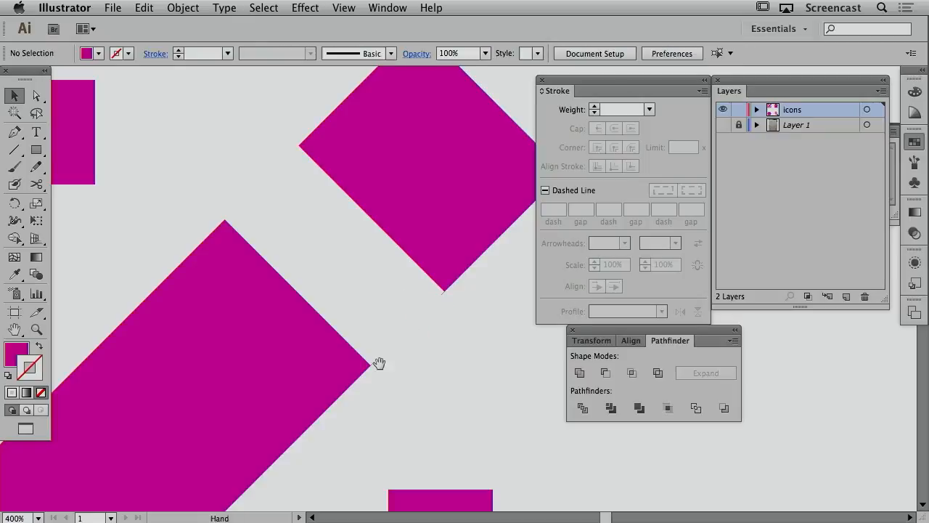
pyautogui.keyDown('super'); pyautogui.click(379, 363); pyautogui.keyUp('super')
pyautogui.keyDown('super'); pyautogui.click(434, 273); pyautogui.keyUp('super')
pyautogui.keyDown('super'); pyautogui.click(472, 284); pyautogui.keyUp('super')
pyautogui.moveTo(481, 279); pyautogui.dragTo(353, 216)
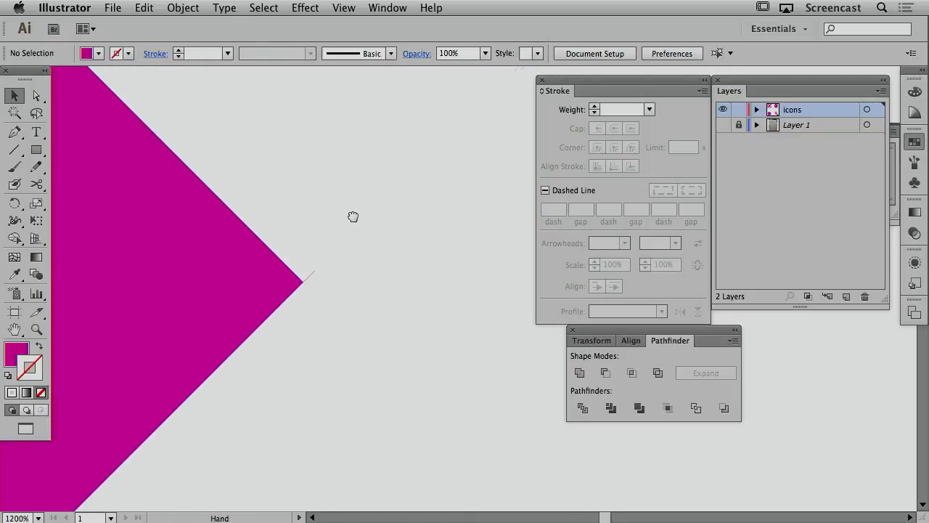
pyautogui.press('p')
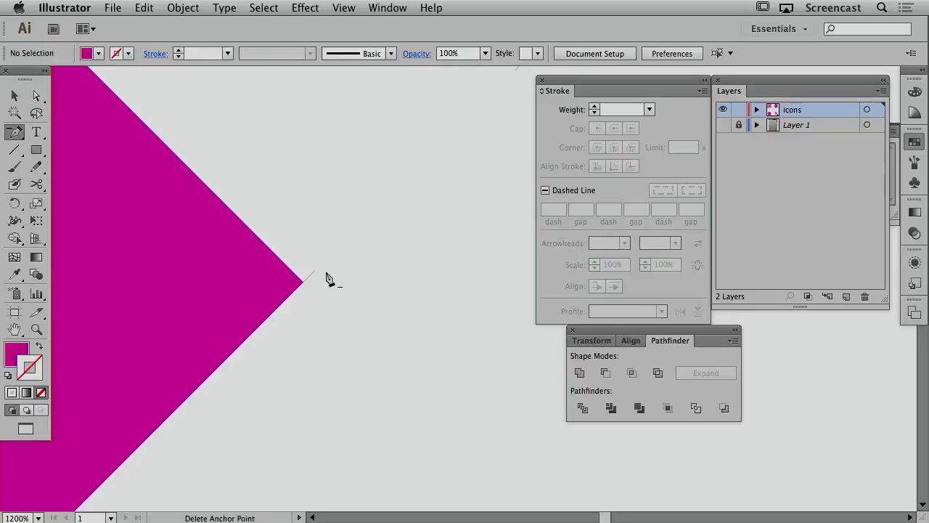
pyautogui.click(305, 280)
pyautogui.press('space')
pyautogui.moveTo(419, 181); pyautogui.dragTo(229, 357)
pyautogui.click(338, 245)
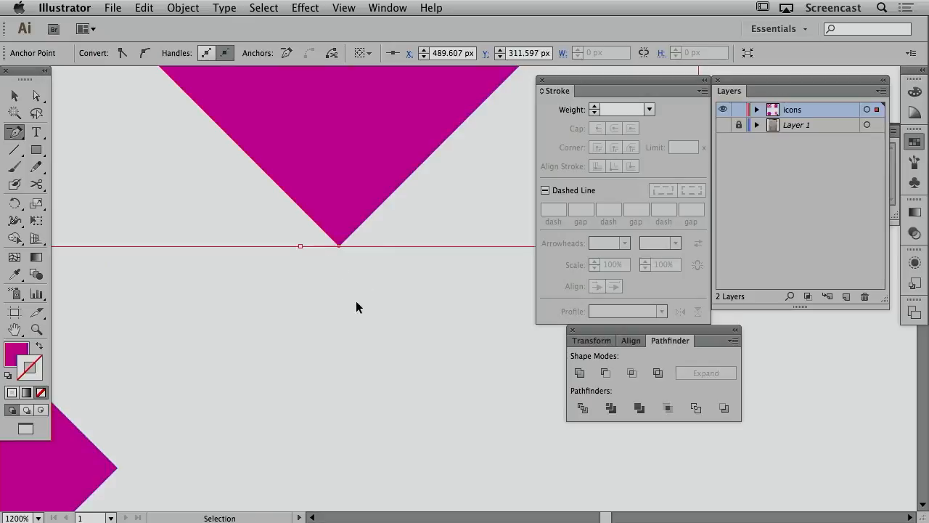
# Change the fill of all four icons to black, 000000, and deselect them
pyautogui.hotkey('ctrl', '0')
pyautogui.hotkey('ctrl', '-')
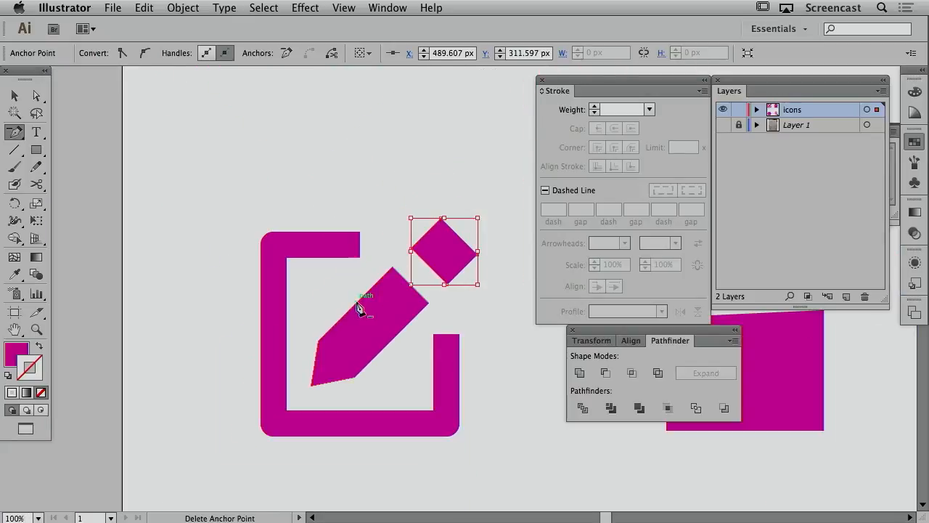
pyautogui.hotkey('ctrl', '-')
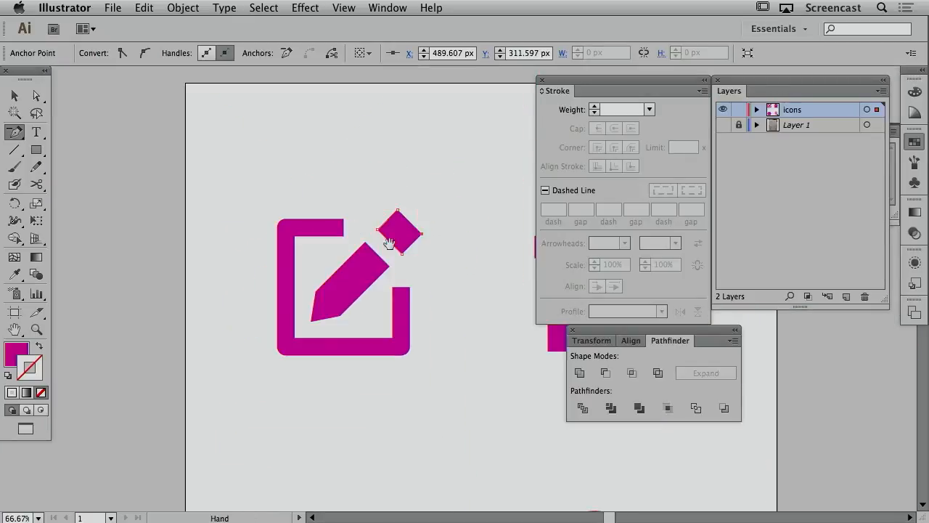
pyautogui.moveTo(444, 284); pyautogui.dragTo(293, 205)
pyautogui.hotkey('ctrl', '-')
pyautogui.hotkey('ctrl', 'shift', 'a')
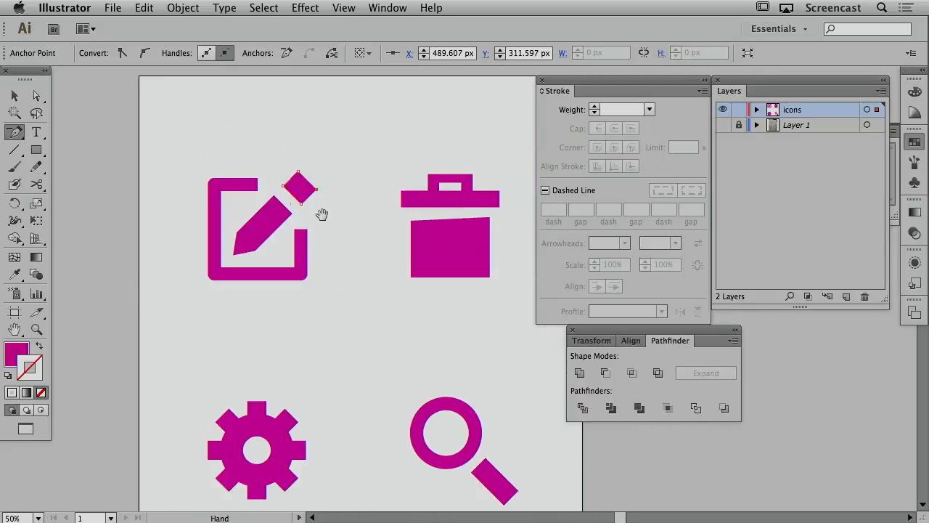
pyautogui.scroll(-2, 321, 204)
pyautogui.hscroll(1, 321, 204)
pyautogui.hotkey('ctrl', 'a')
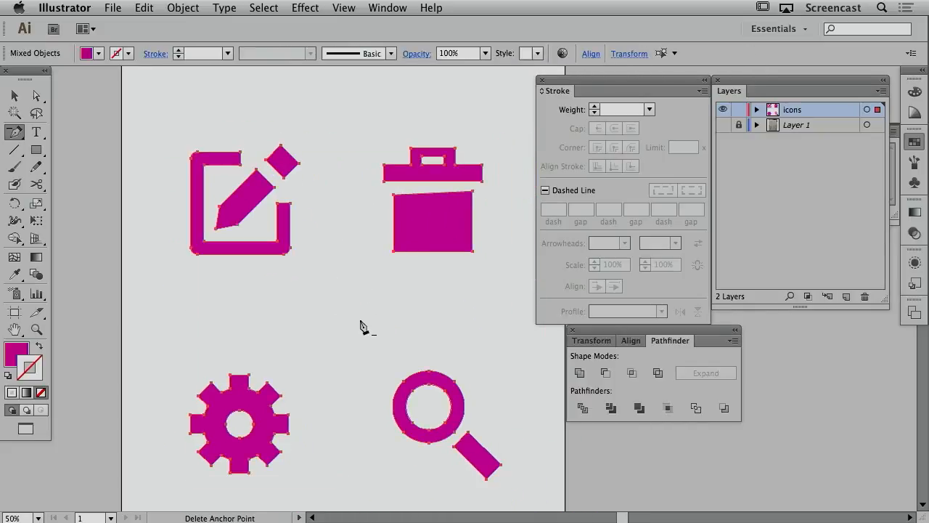
pyautogui.press('v')
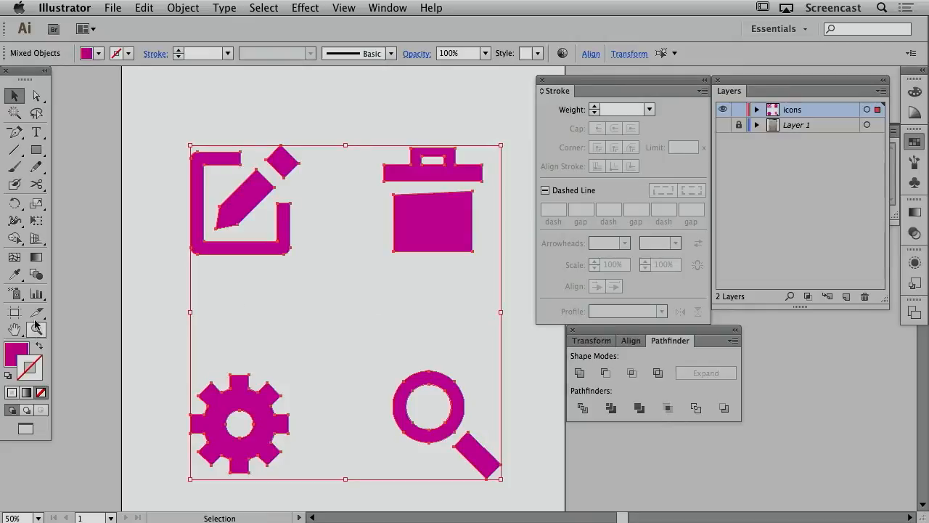
pyautogui.click(13, 353)
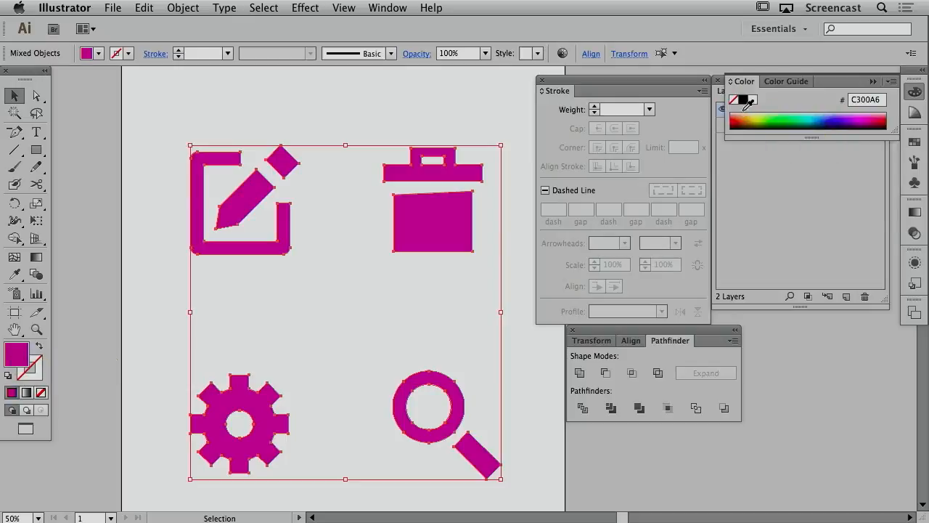
pyautogui.click(743, 101)
pyautogui.click(427, 330)
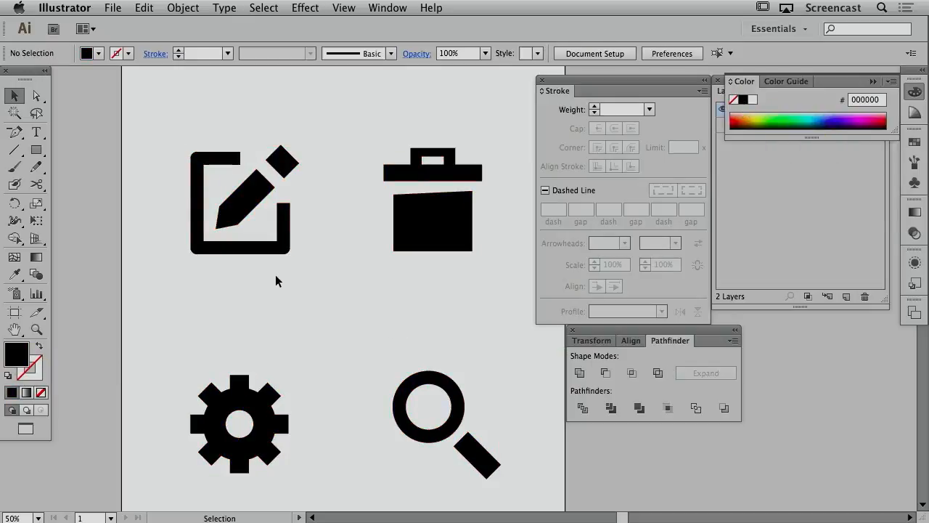
# Group all the shapes of the edit icon, and separately group the shapes of the trash can icon
pyautogui.press('super+0')
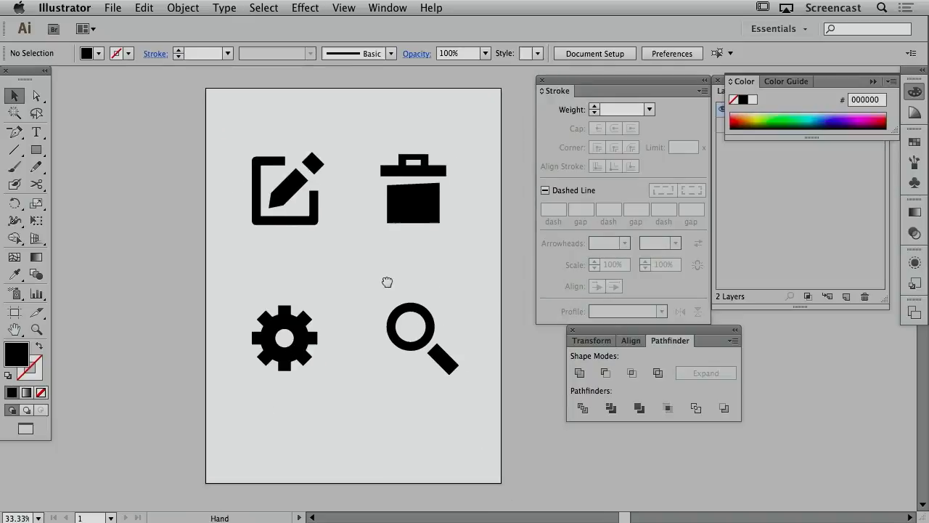
pyautogui.click(386, 281)
pyautogui.moveTo(388, 280); pyautogui.dragTo(363, 278)
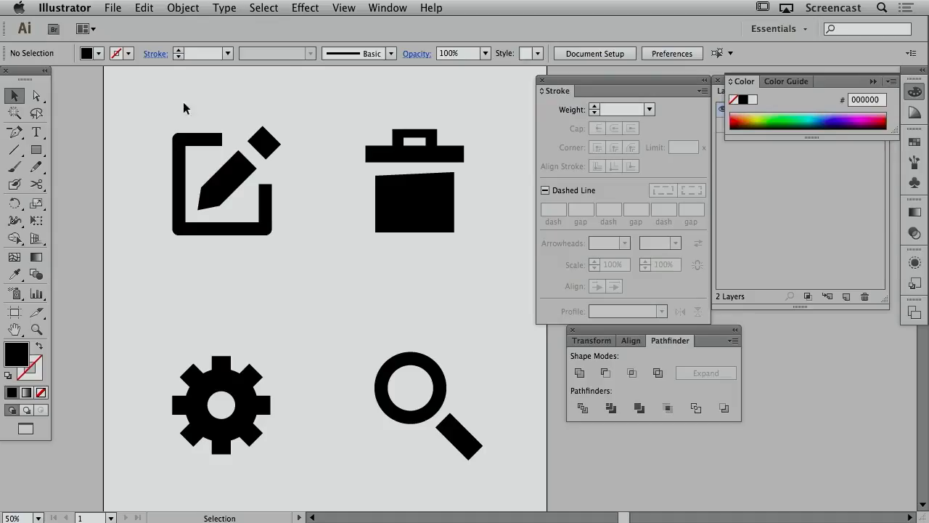
pyautogui.moveTo(157, 109); pyautogui.dragTo(290, 242)
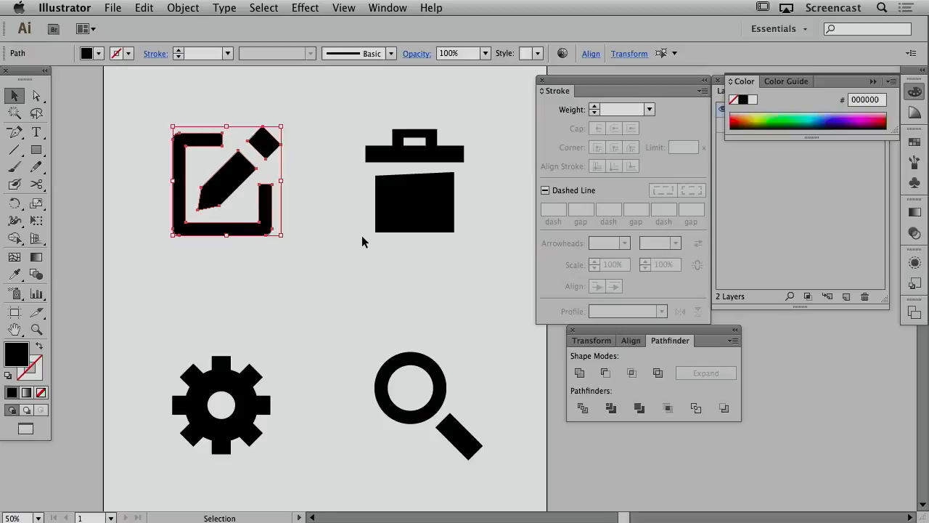
pyautogui.press('super+g')
pyautogui.moveTo(347, 110); pyautogui.dragTo(453, 262)
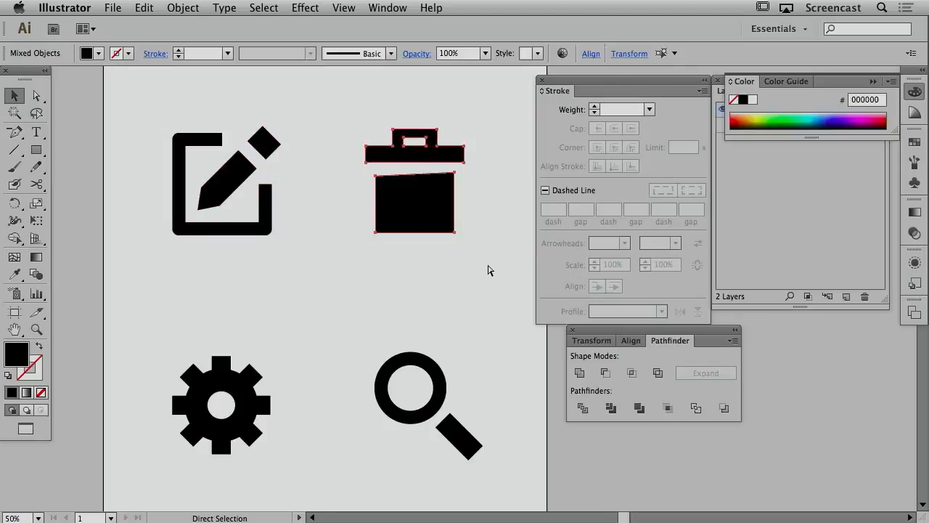
pyautogui.press('super+g')
# Group the gear icon and, separately, group the shapes of the magnifying glass icon, leaving nothing selected
pyautogui.moveTo(159, 324); pyautogui.dragTo(267, 464)
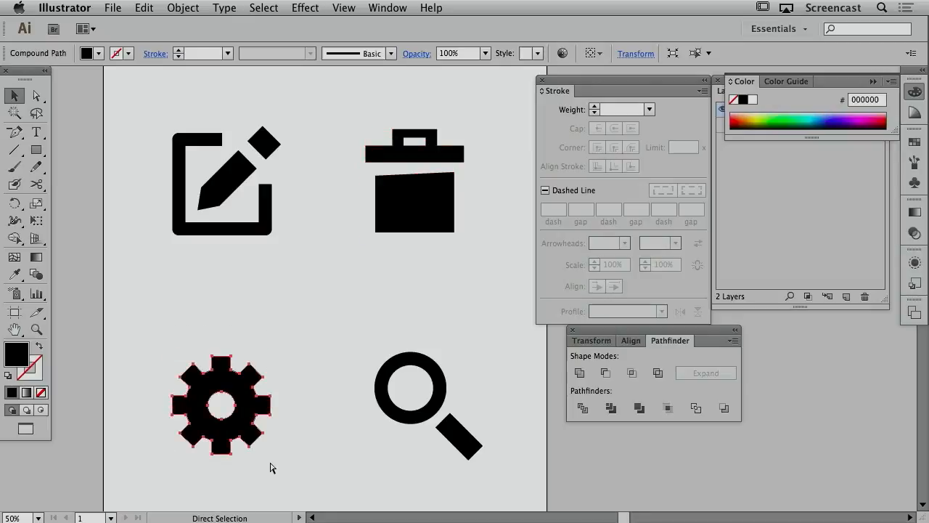
pyautogui.press('super+g')
pyautogui.moveTo(333, 321); pyautogui.dragTo(490, 474)
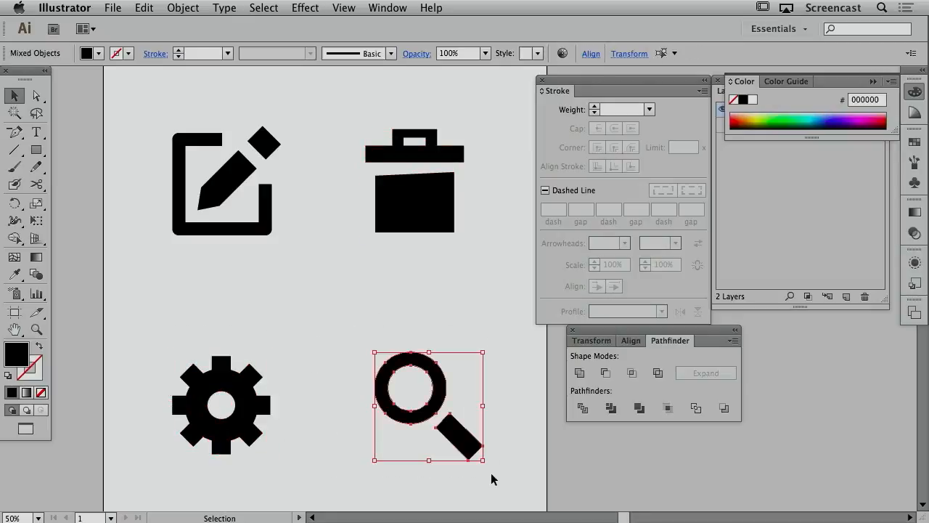
pyautogui.press('a')
pyautogui.press('v')
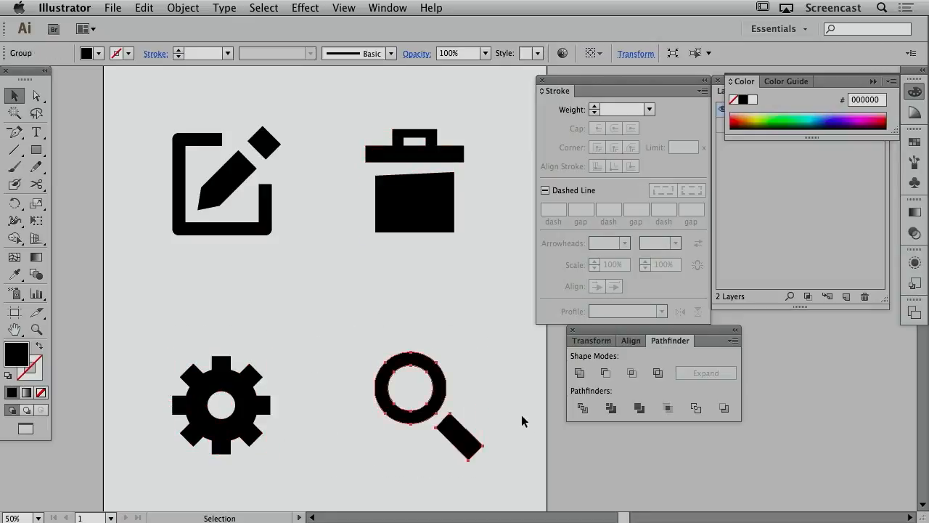
pyautogui.click(330, 323)
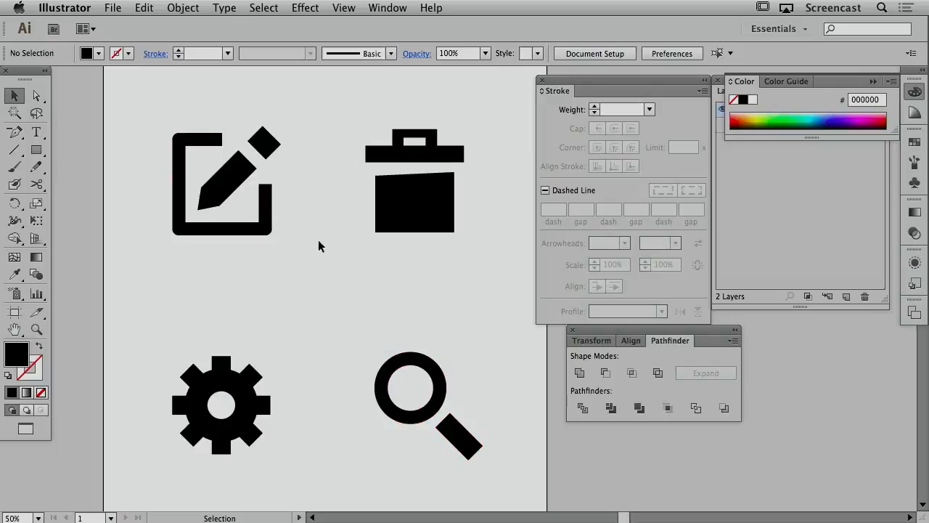
# Clear the workspace by closing the Stroke and Pathfinder panels, collapsing Color, and docking Layers with the collapsed panels
pyautogui.press('space')
pyautogui.moveTo(318, 245)
pyautogui.mouseDown()
pyautogui.moveTo(333, 262)
pyautogui.moveTo(315, 259)
pyautogui.mouseUp()
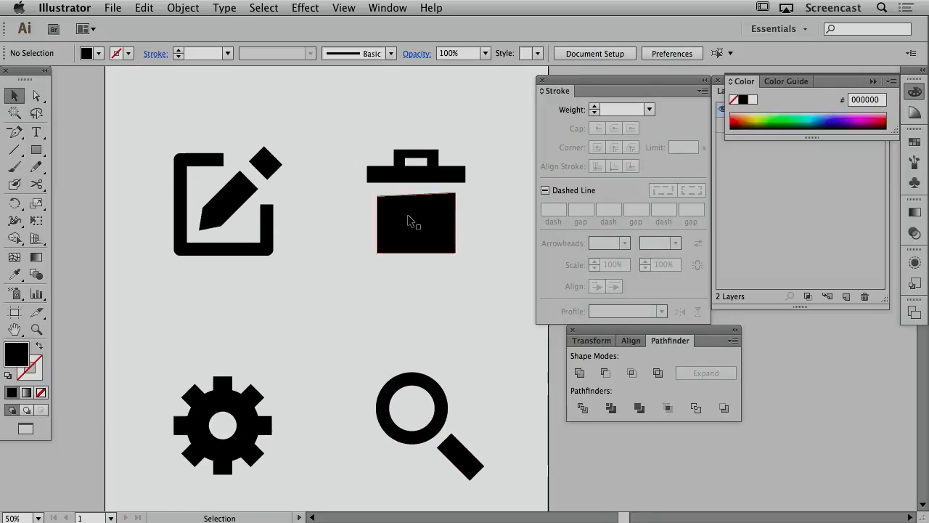
pyautogui.click(540, 80)
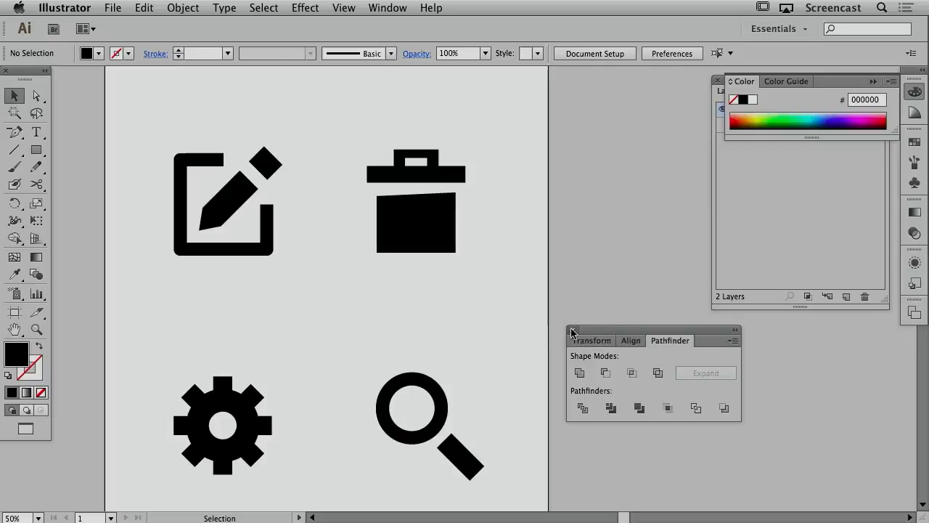
pyautogui.click(571, 330)
pyautogui.click(873, 81)
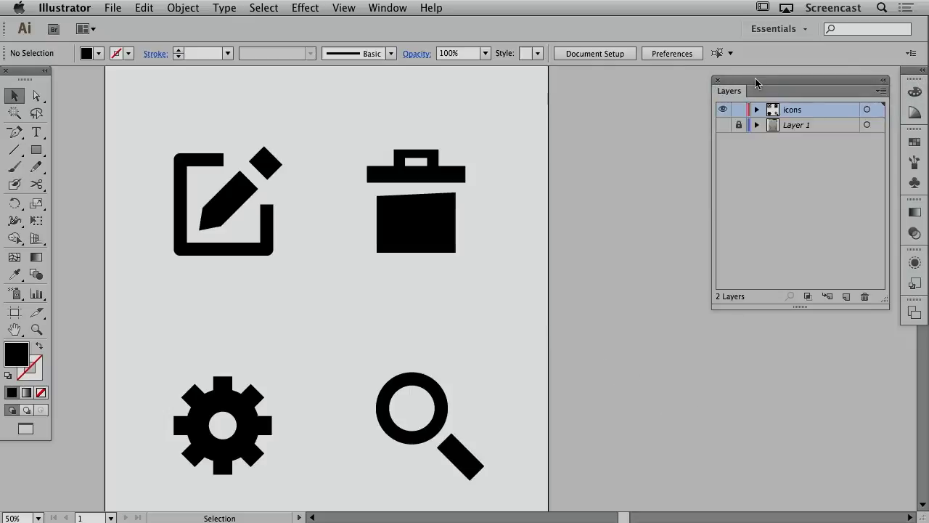
pyautogui.moveTo(758, 83); pyautogui.dragTo(920, 336)
# Fit the existing artboard to the edit icon and create a fitted artboard around each of the trash can, gear and magnifying glass icons
pyautogui.press('space')
pyautogui.moveTo(471, 265); pyautogui.dragTo(592, 260)
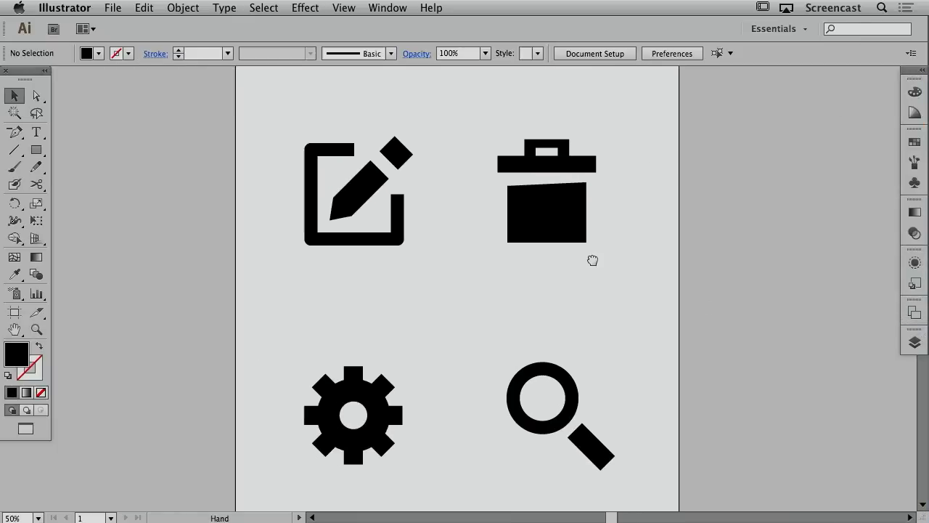
pyautogui.press('super+0')
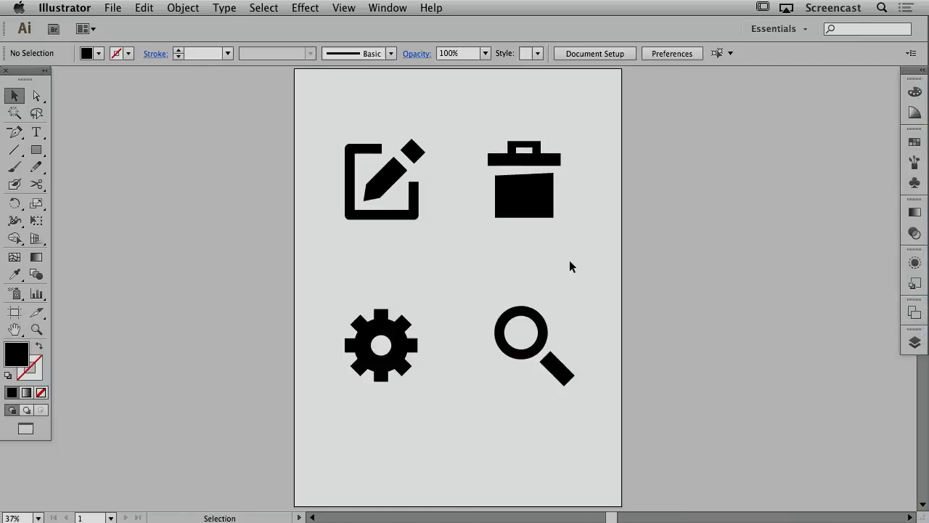
pyautogui.hotkey('shift', 'o')
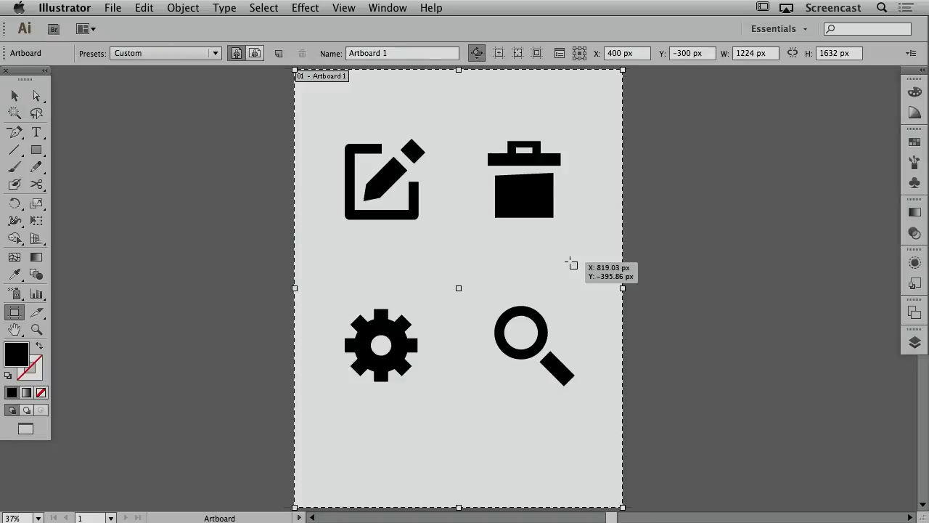
pyautogui.click(356, 147)
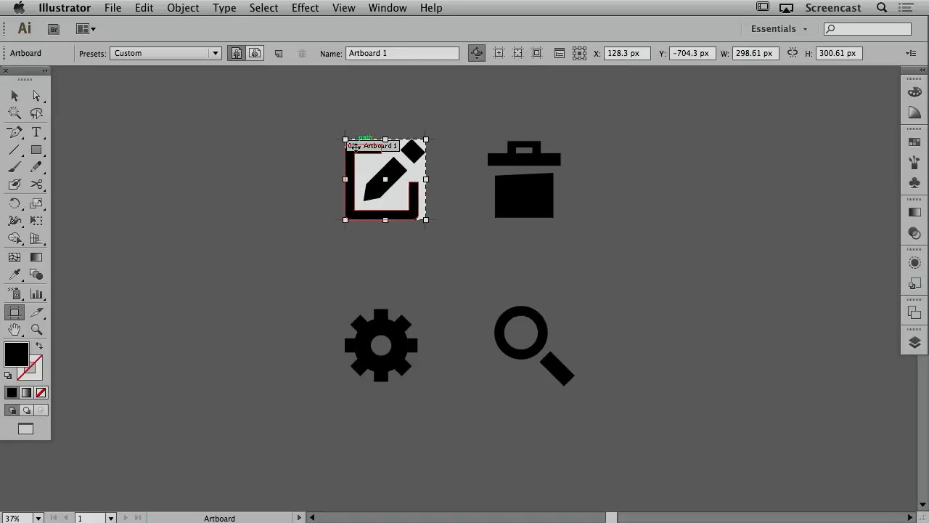
pyautogui.click(508, 154)
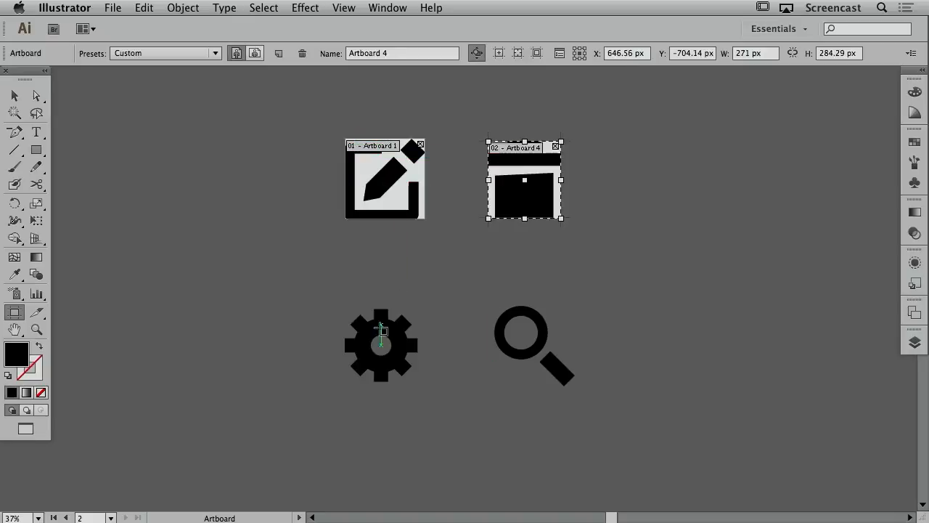
pyautogui.click(382, 326)
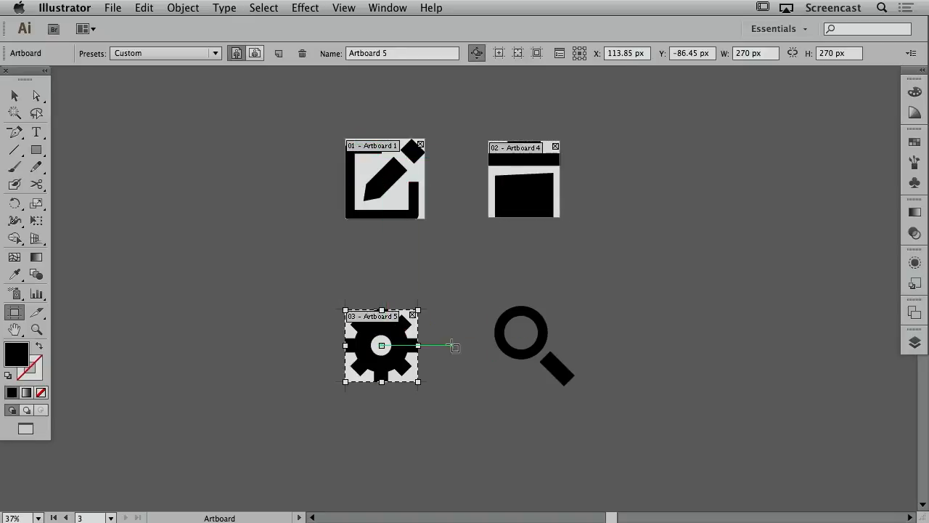
pyautogui.click(500, 333)
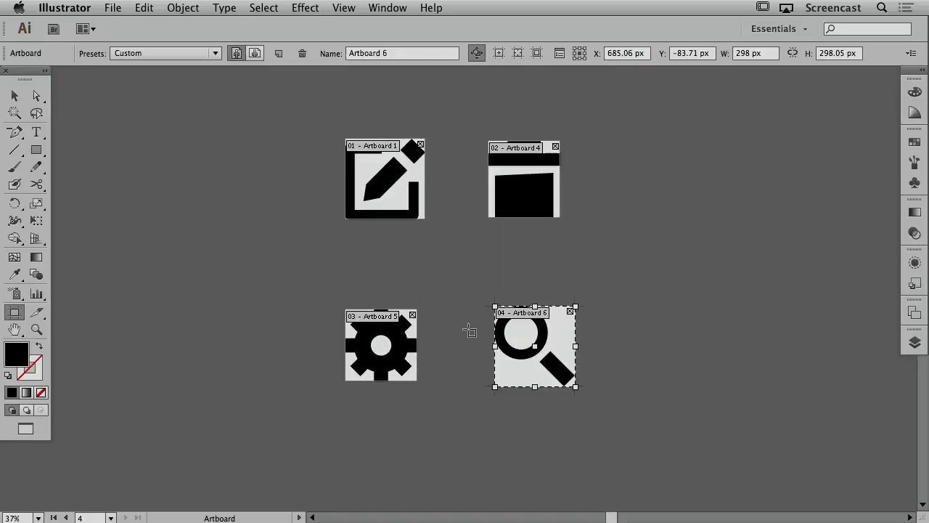
pyautogui.press('v')
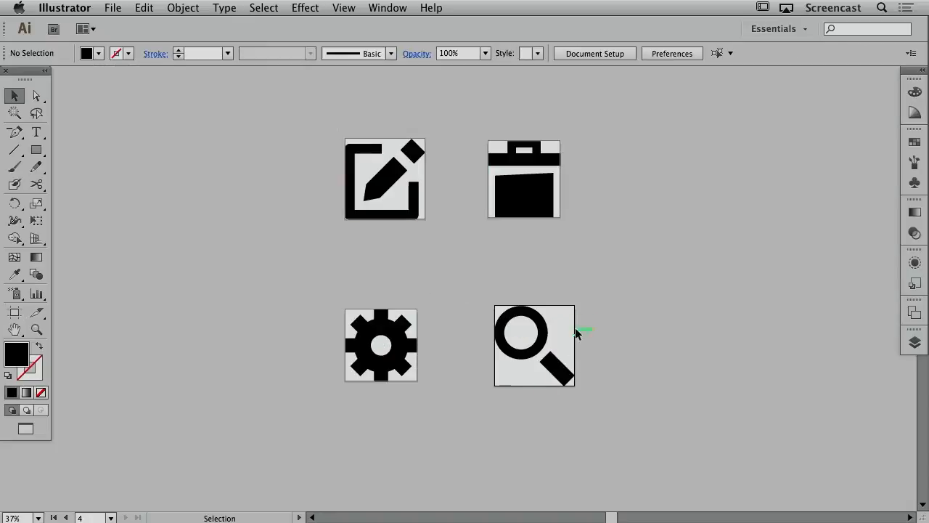
# Scale the magnifying glass icon down proportionally to about 246 px wide and shrink its artboard to match
pyautogui.press('super+space')
pyautogui.click(493, 295)
pyautogui.moveTo(454, 226); pyautogui.dragTo(457, 251)
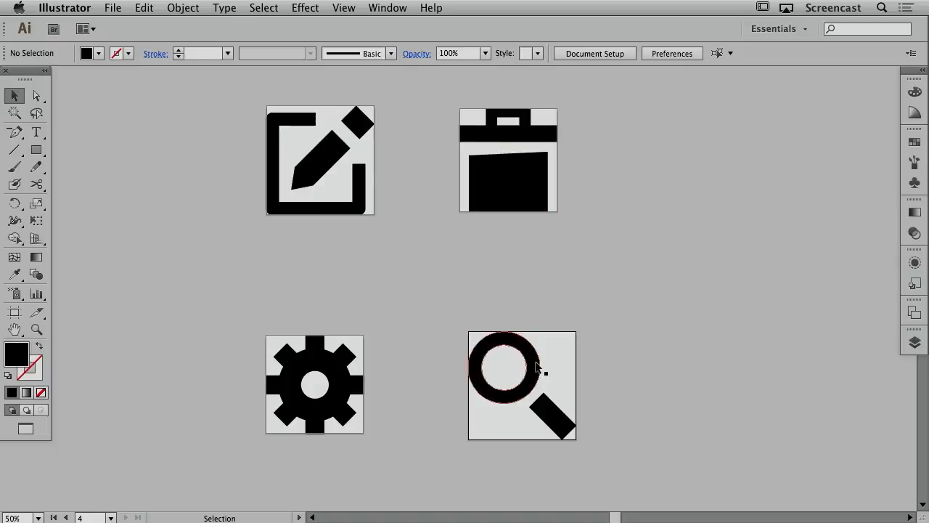
pyautogui.click(543, 401)
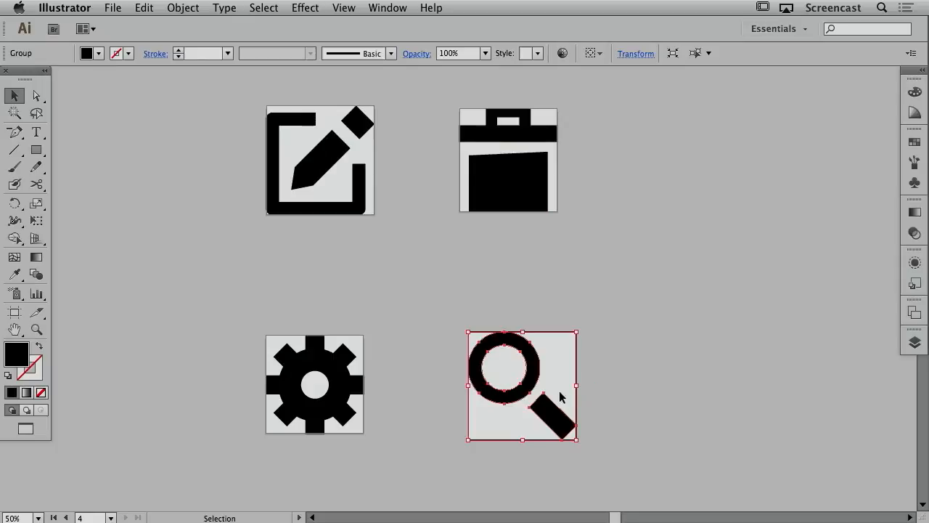
pyautogui.moveTo(576, 439); pyautogui.dragTo(558, 421)
pyautogui.hotkey('shift', 'o')
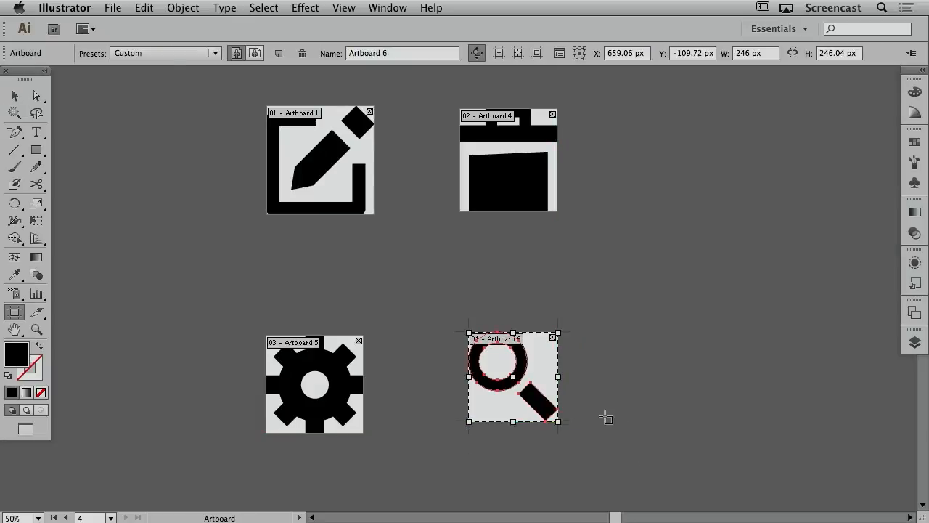
pyautogui.press('Escape')
# Rename the edit icon's artboard to pencil and the trash can's artboard to delete
pyautogui.moveTo(589, 307); pyautogui.dragTo(612, 315)
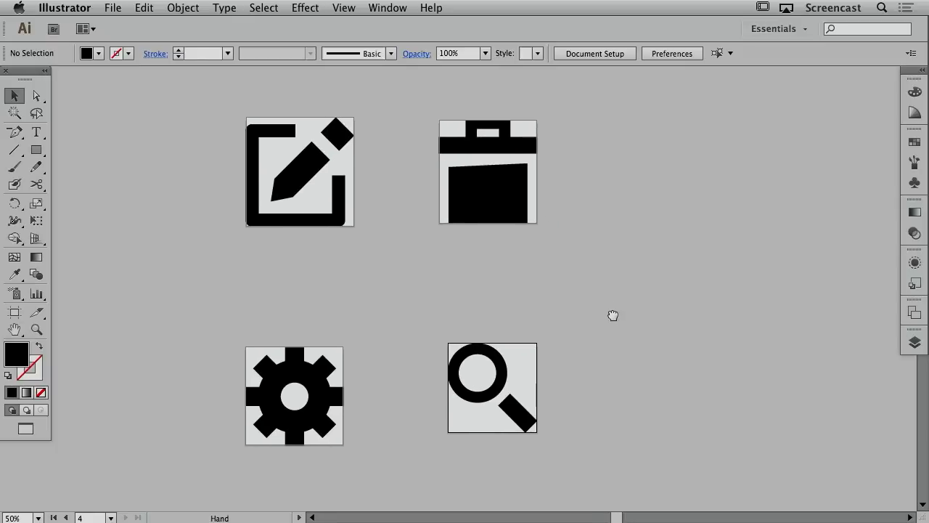
pyautogui.click(913, 312)
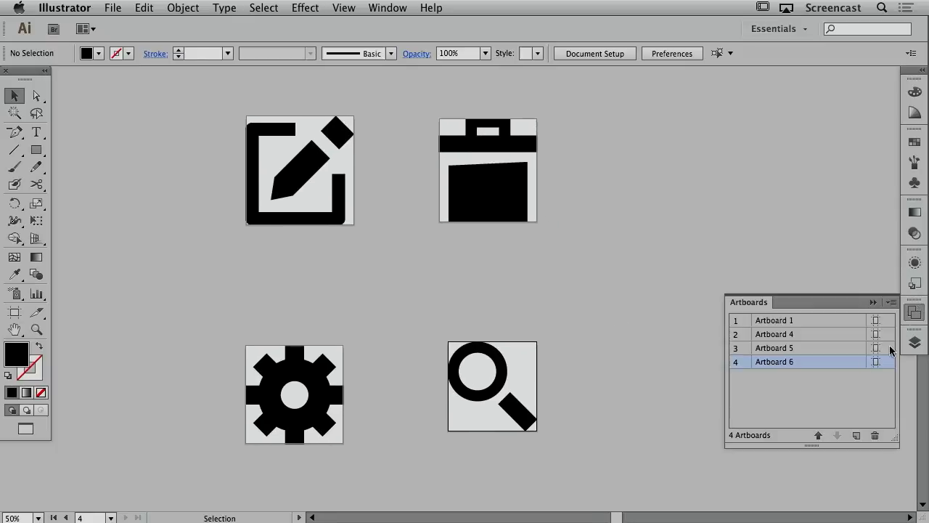
pyautogui.click(778, 323)
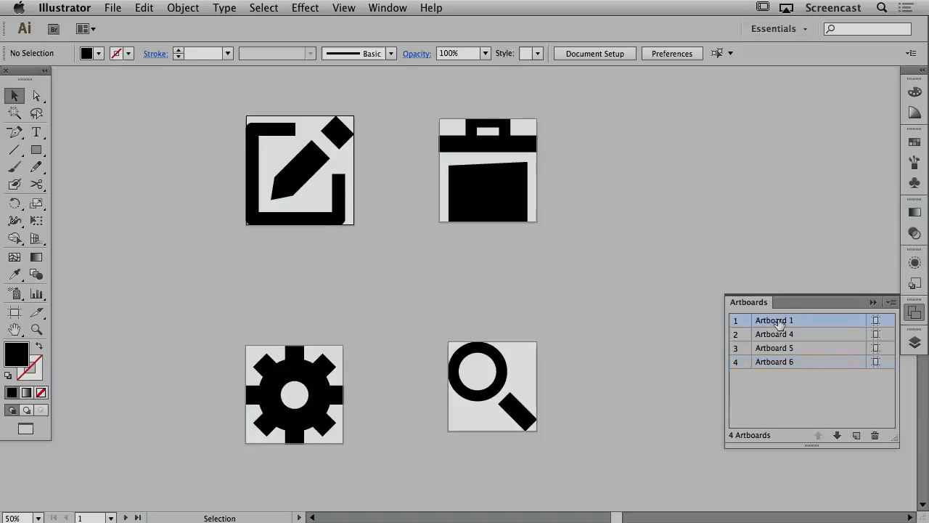
pyautogui.doubleClick(779, 323)
pyautogui.write('pencil')
pyautogui.press('Return')
pyautogui.doubleClick(785, 335)
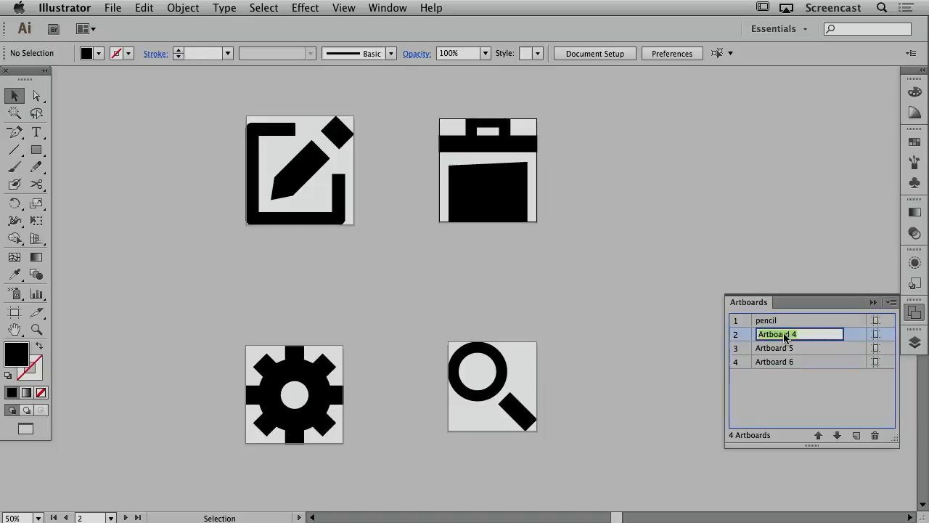
pyautogui.doubleClick(850, 339)
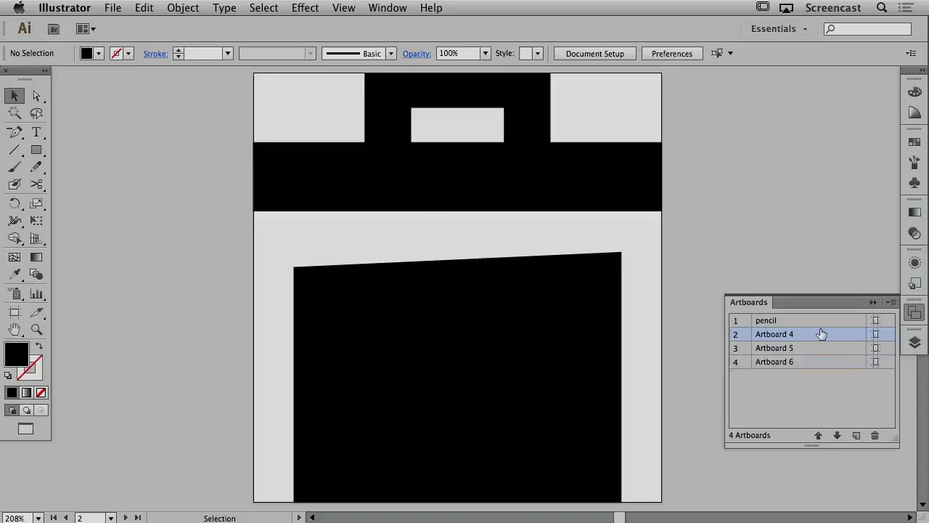
pyautogui.doubleClick(777, 336)
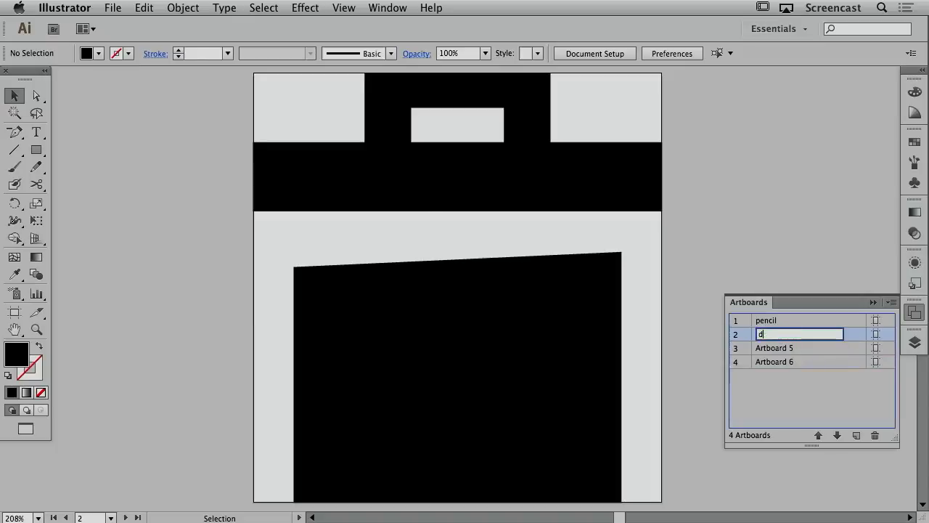
pyautogui.press('Return')
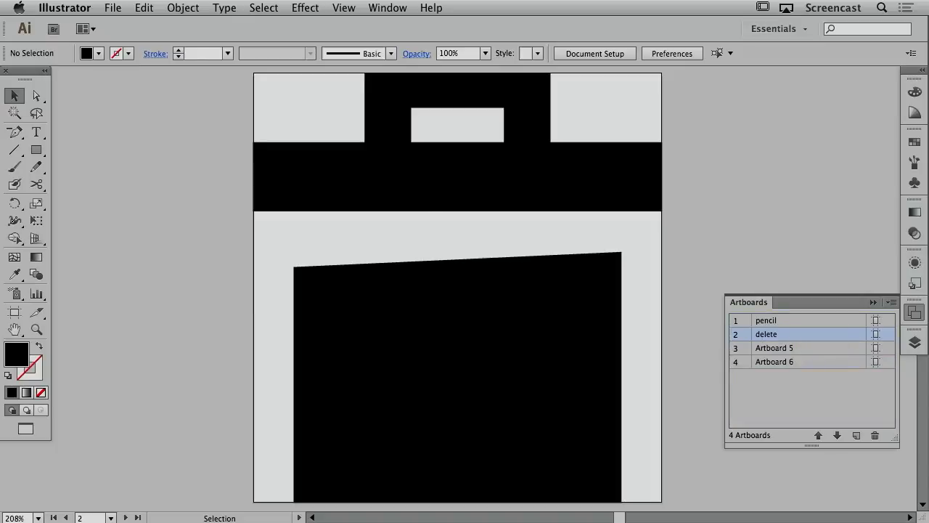
# Rename the gear's artboard to settings and the magnifying glass's artboard to search
pyautogui.doubleClick(781, 349)
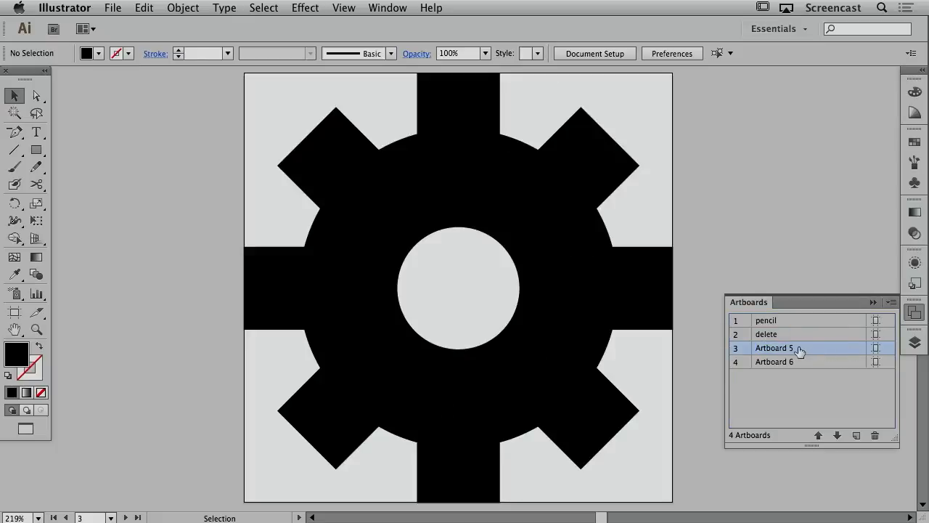
pyautogui.doubleClick(781, 350)
pyautogui.write('settings')
pyautogui.press('Return')
pyautogui.doubleClick(795, 362)
pyautogui.write('se')
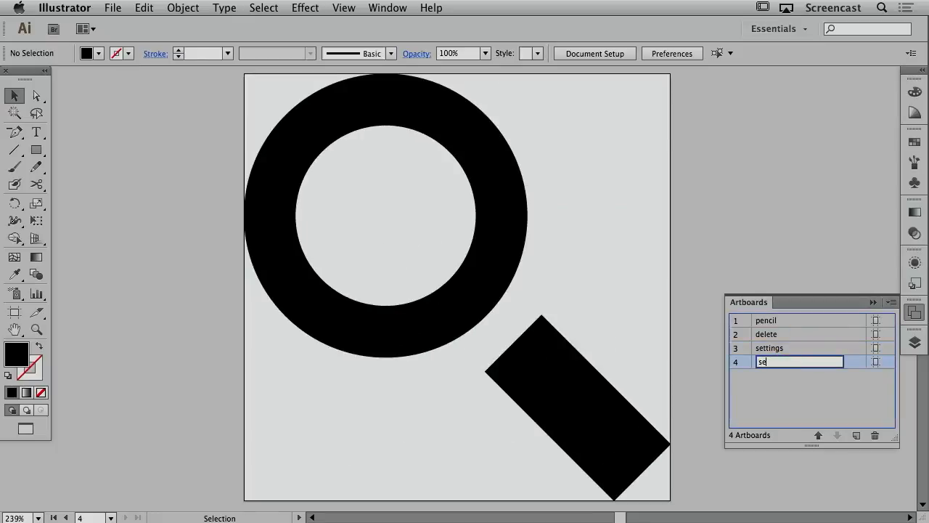
pyautogui.write('arch')
pyautogui.press('Return')
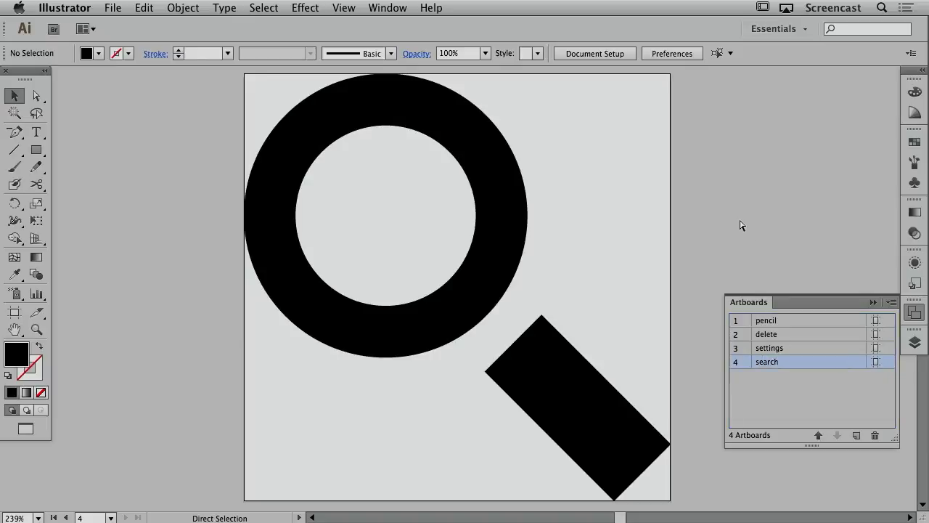
# Review all four icon artboards together
pyautogui.press('super+minus')
pyautogui.press('super+minus')
pyautogui.press('super+minus')
pyautogui.press('super+minus')
pyautogui.scroll(3, 632, 244)
pyautogui.hscroll(-2, 632, 244)
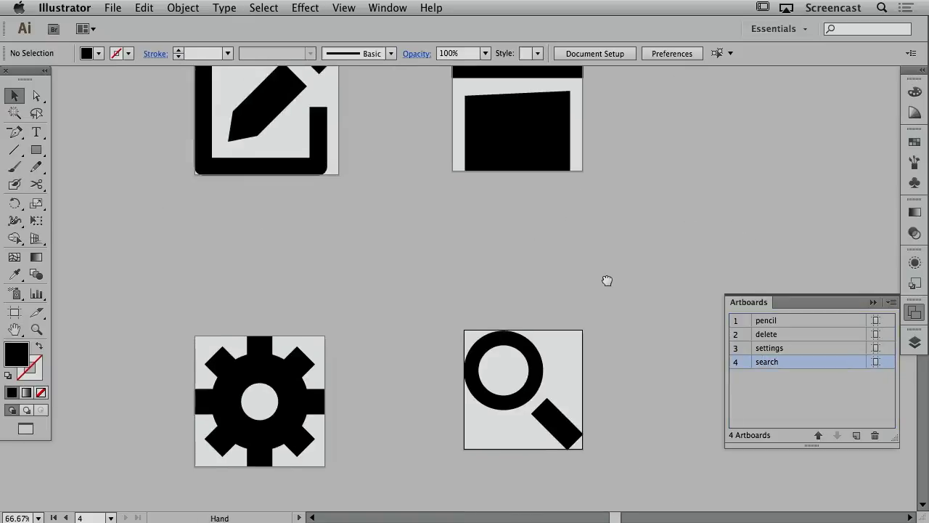
pyautogui.press('super+minus')
pyautogui.scroll(2, 602, 259)
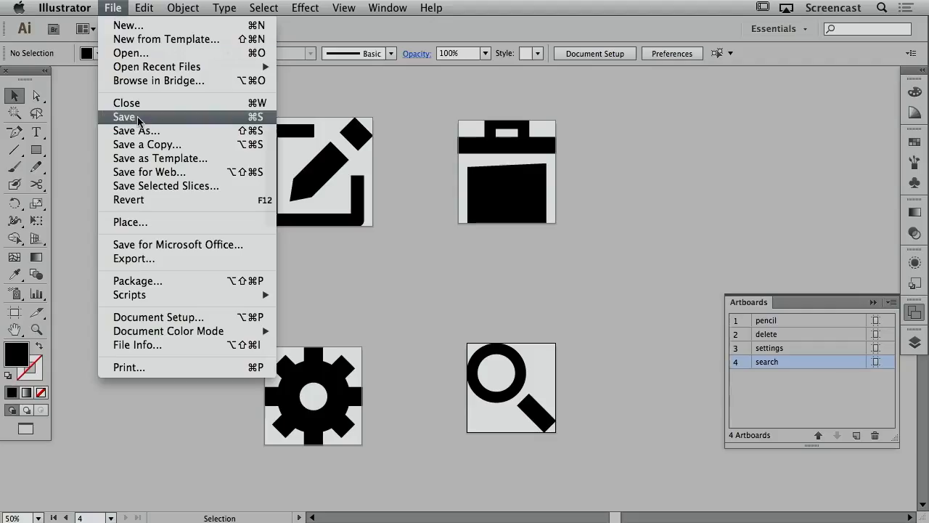
# Start saving the document and create a folder named icons on the Desktop as its destination
pyautogui.click(139, 120)
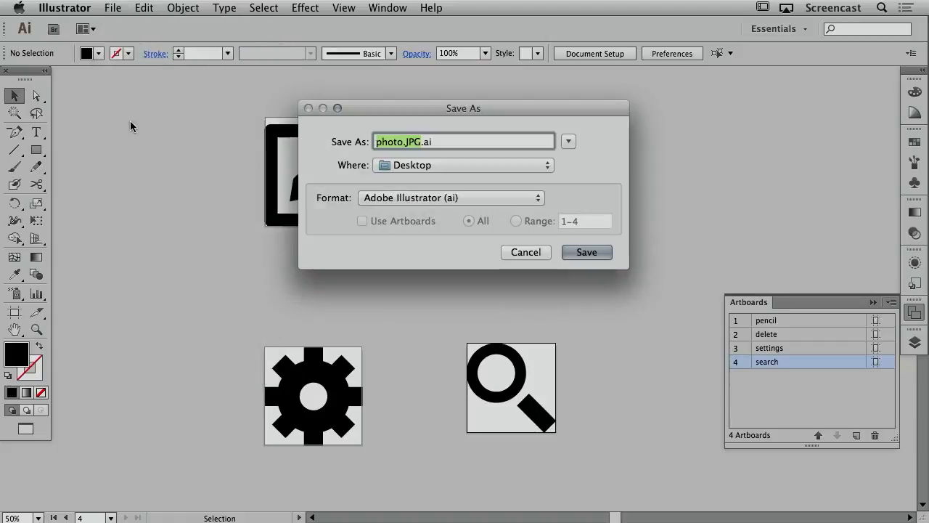
pyautogui.click(569, 141)
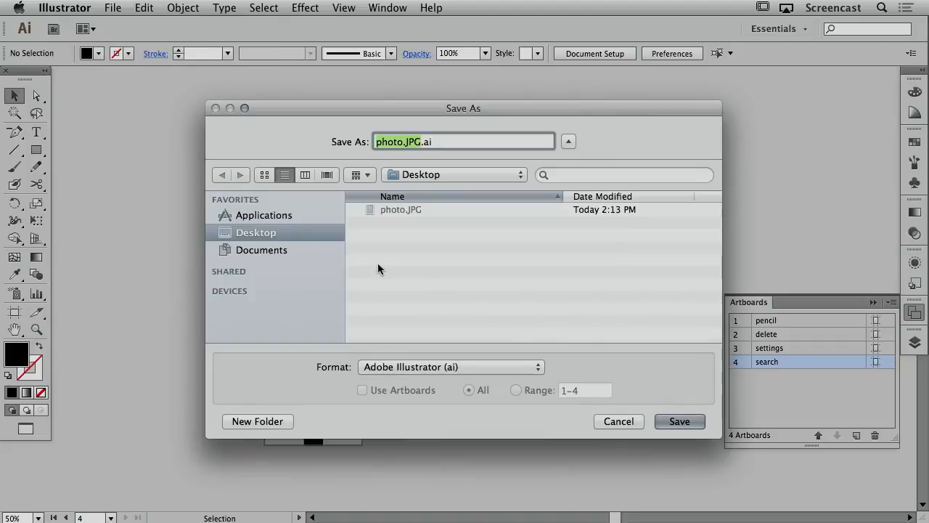
pyautogui.click(266, 422)
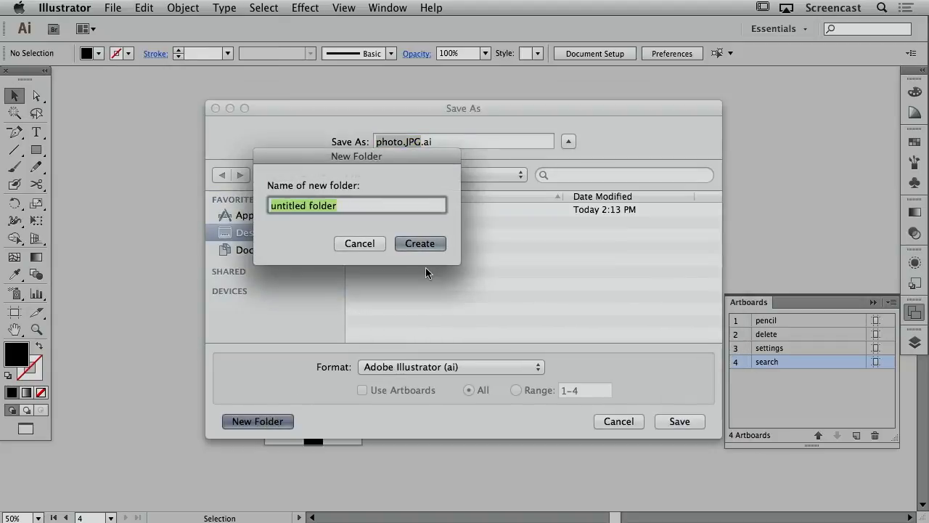
pyautogui.write('icons')
pyautogui.press('Return')
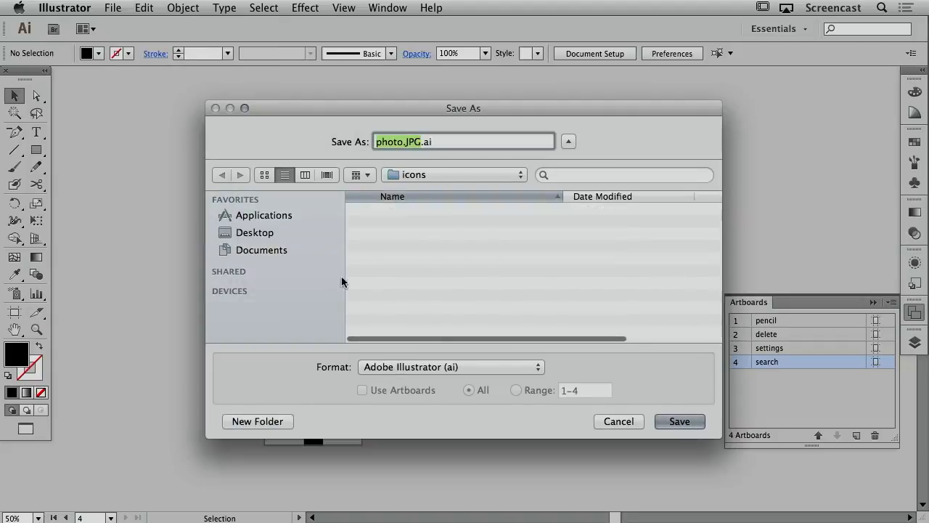
pyautogui.click(305, 175)
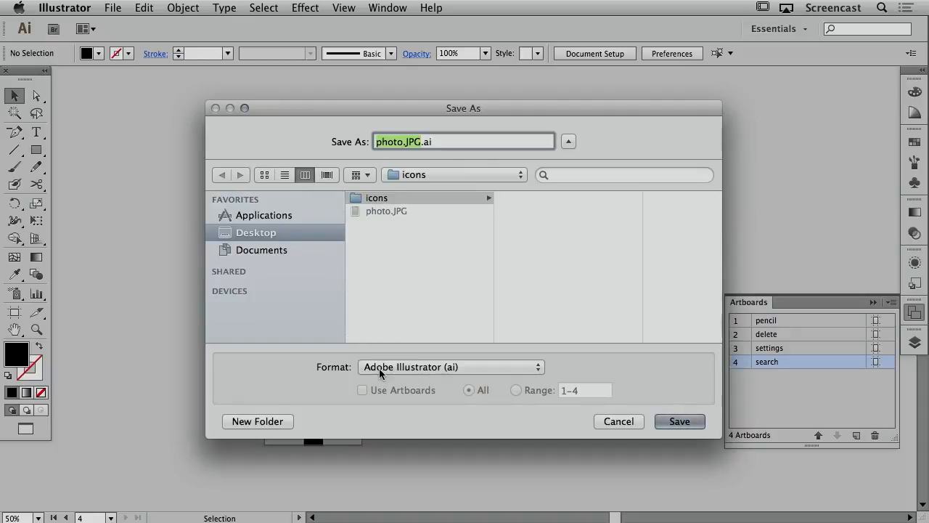
pyautogui.moveTo(538, 109); pyautogui.dragTo(503, 87)
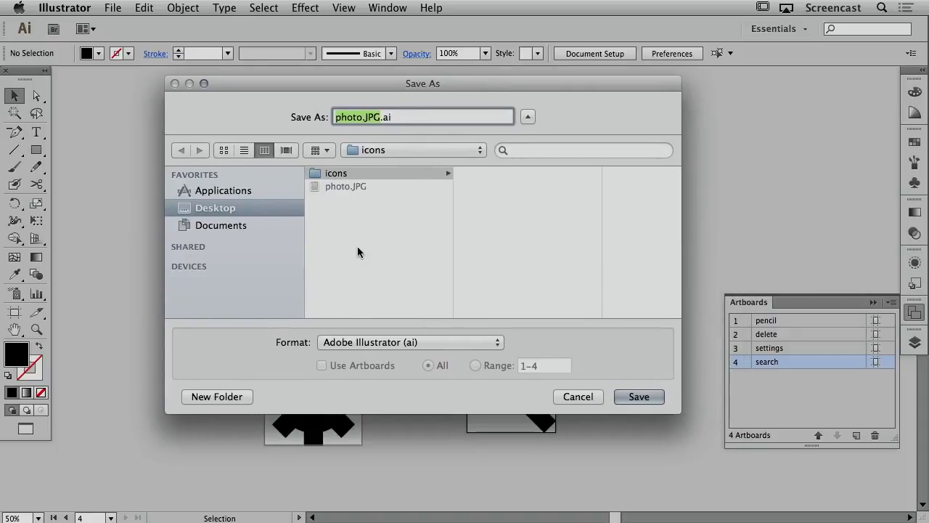
# Set the save format to SVG using all artboards, with icon as the base file name
pyautogui.click(355, 344)
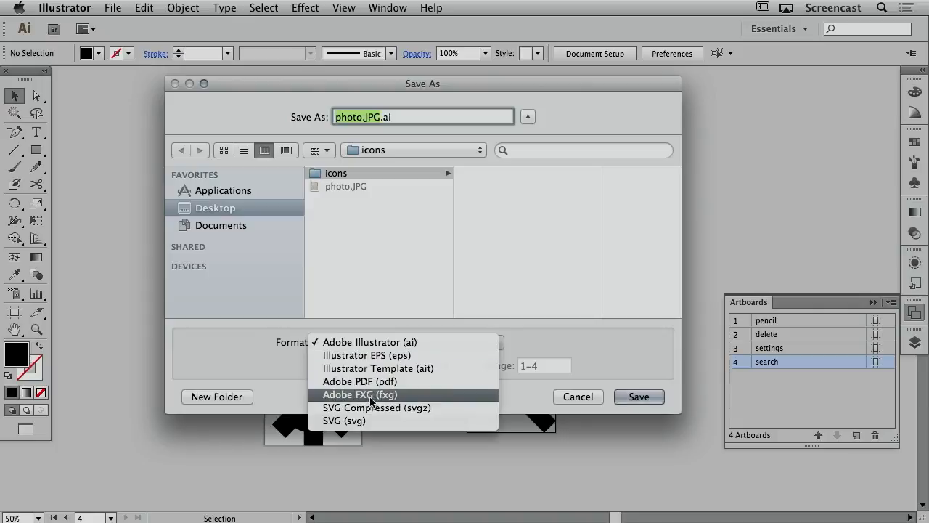
pyautogui.click(346, 424)
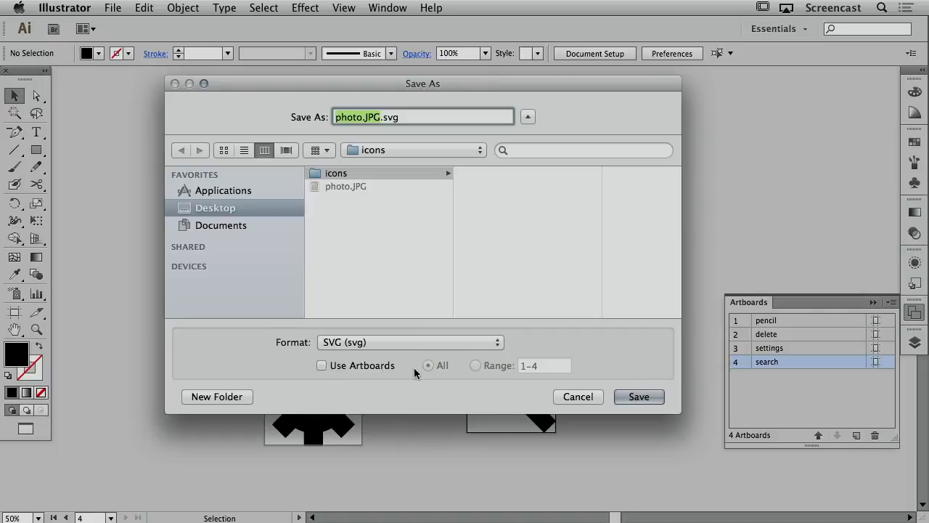
pyautogui.click(322, 366)
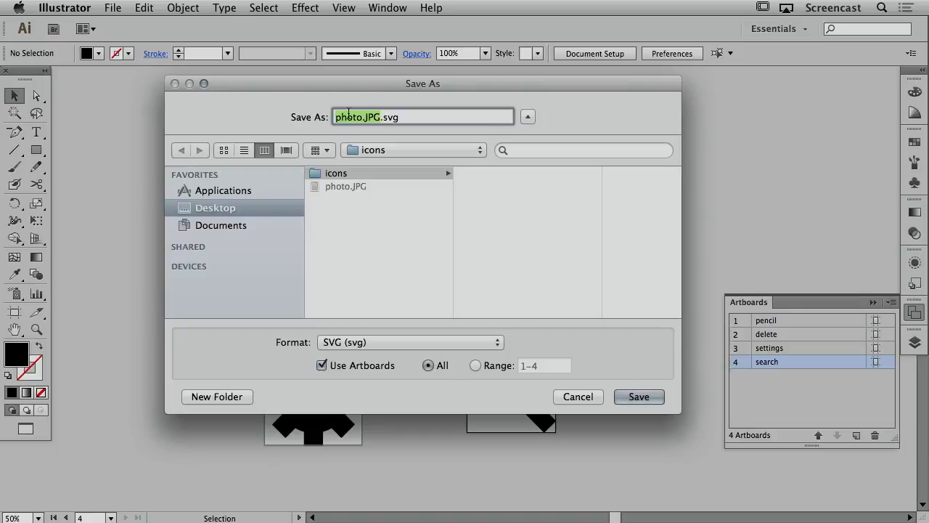
pyautogui.click(374, 116)
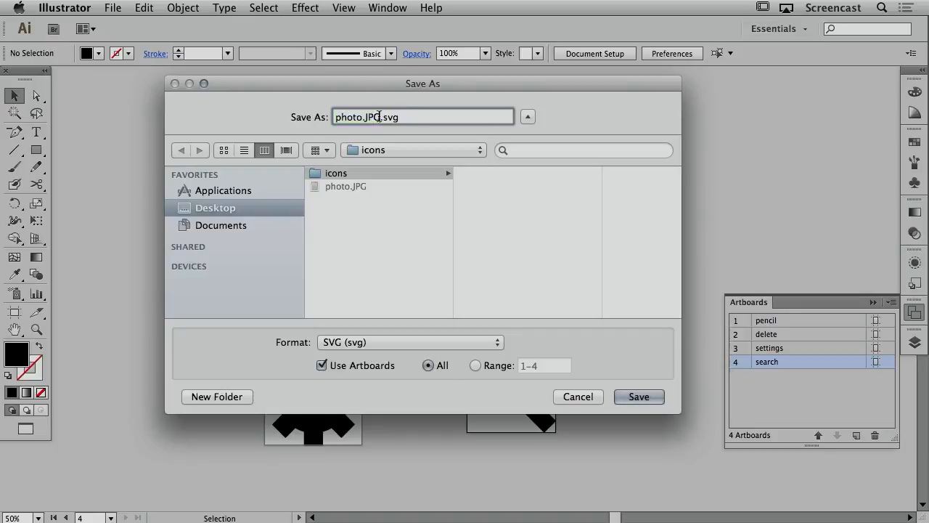
pyautogui.moveTo(379, 117); pyautogui.dragTo(318, 116)
pyautogui.write('i')
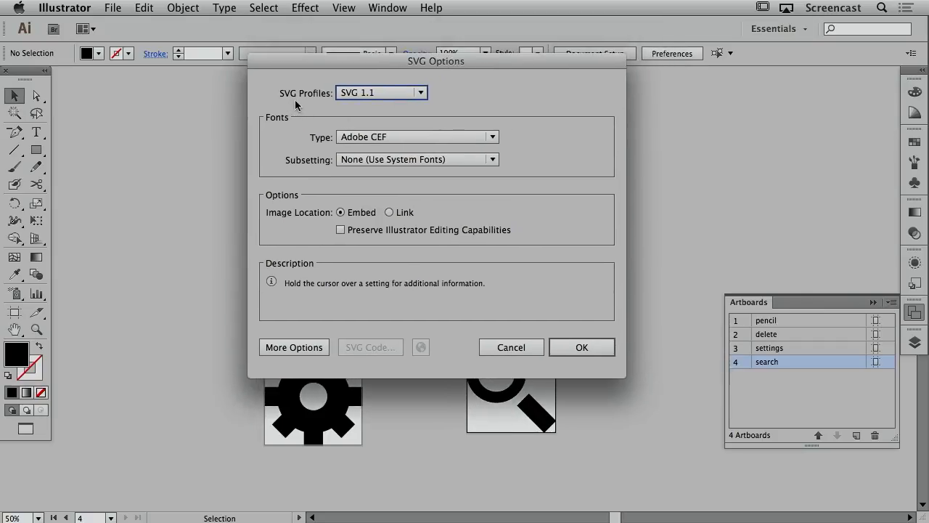
# Show the advanced SVG options and save with the SVG 1.1 profile and Presentation Attributes for CSS properties
pyautogui.moveTo(353, 94)
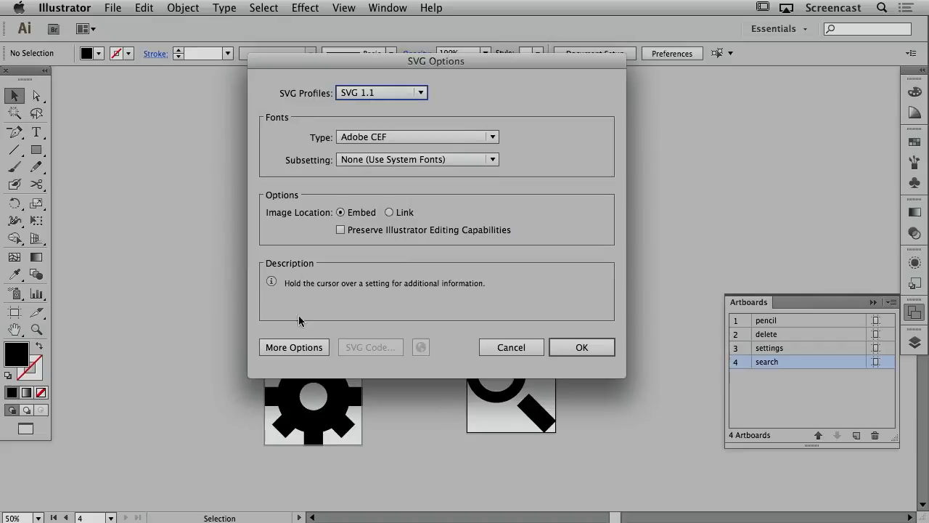
pyautogui.click(305, 347)
pyautogui.moveTo(478, 64); pyautogui.dragTo(479, 36)
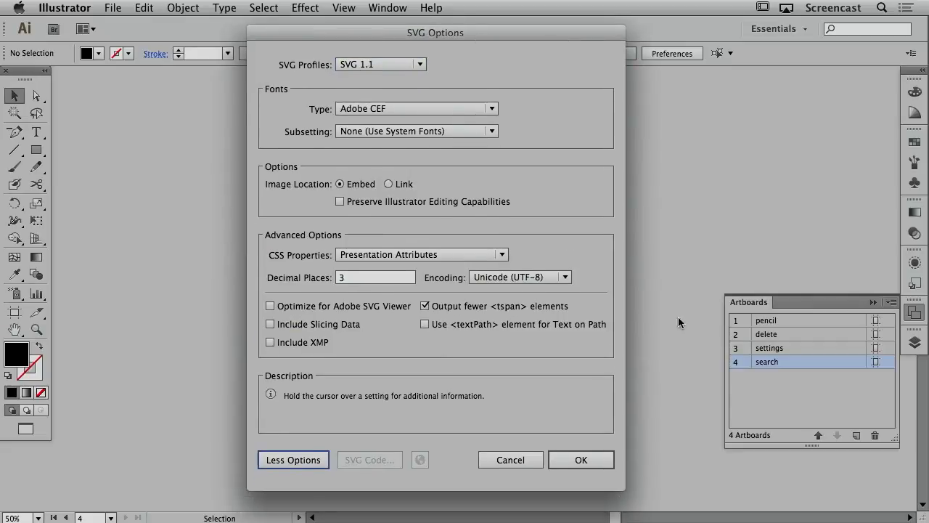
pyautogui.click(579, 459)
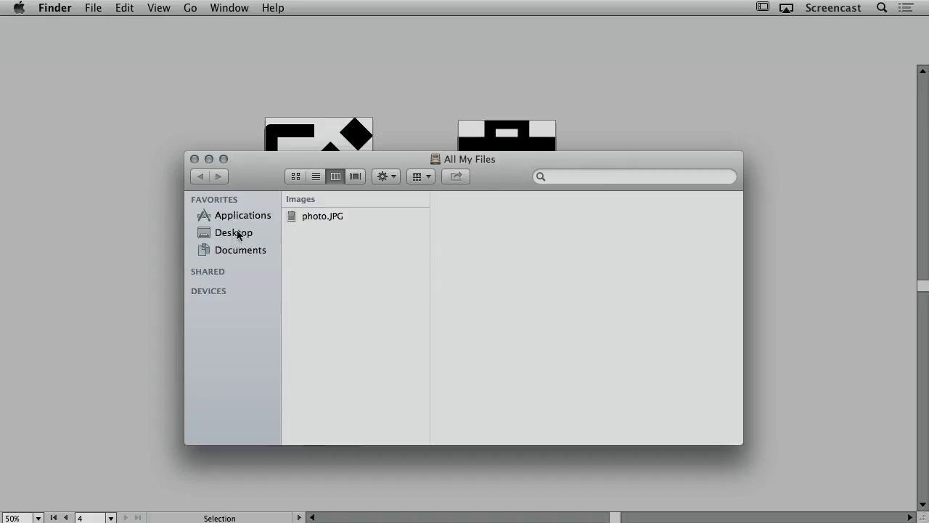
# Switch to Finder and open the icons folder on the Desktop
pyautogui.click(237, 232)
pyautogui.click(317, 199)
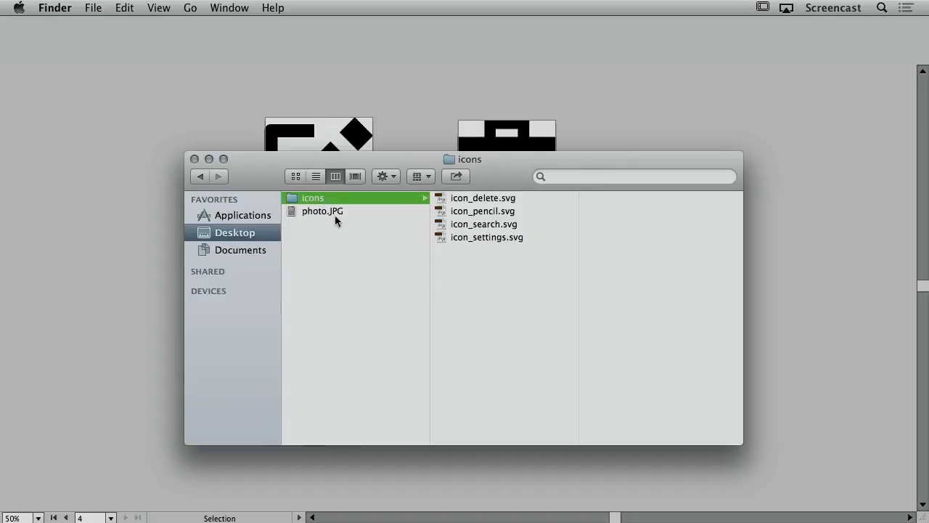
pyautogui.moveTo(516, 181); pyautogui.dragTo(480, 111)
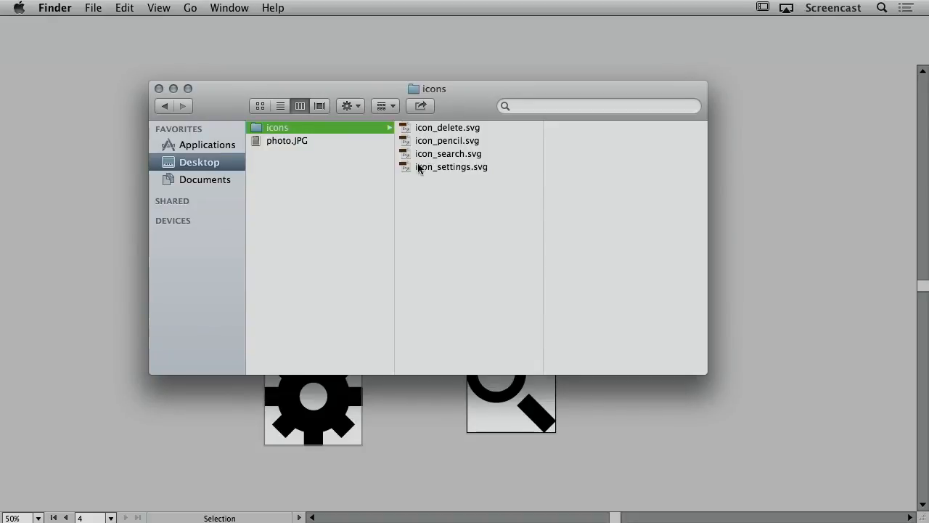
# Preview the settings, search, pencil and delete SVG files, and close the Finder window
pyautogui.click(463, 168)
pyautogui.click(452, 154)
pyautogui.click(451, 143)
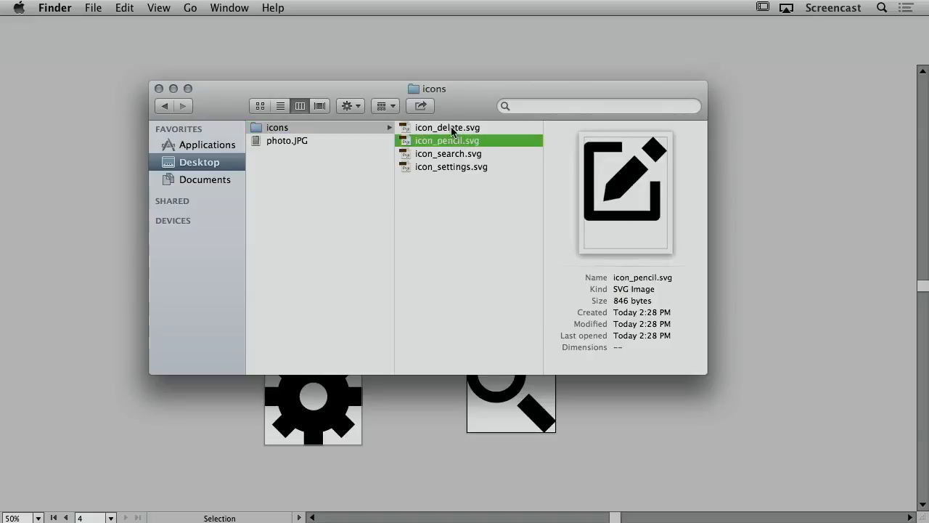
pyautogui.click(451, 129)
pyautogui.click(454, 144)
pyautogui.click(453, 157)
pyautogui.click(453, 168)
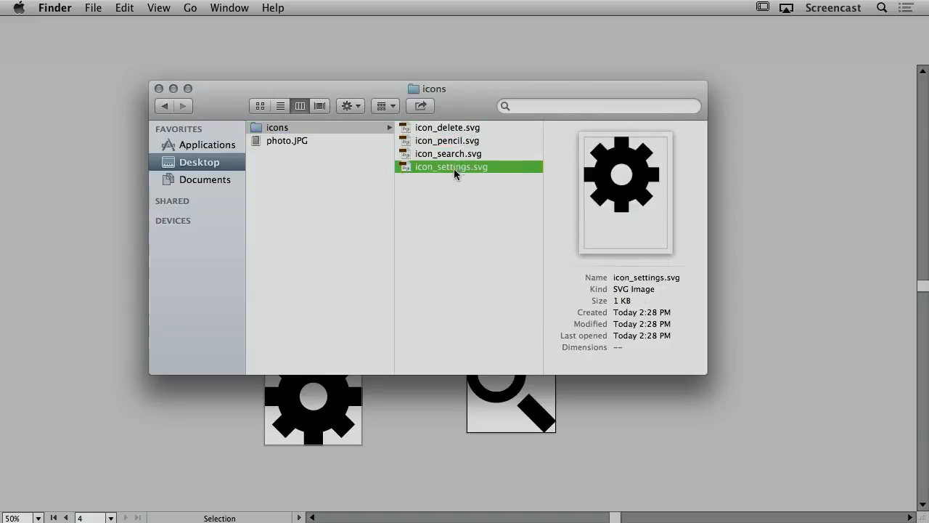
pyautogui.click(549, 238)
pyautogui.click(159, 88)
pyautogui.click(200, 86)
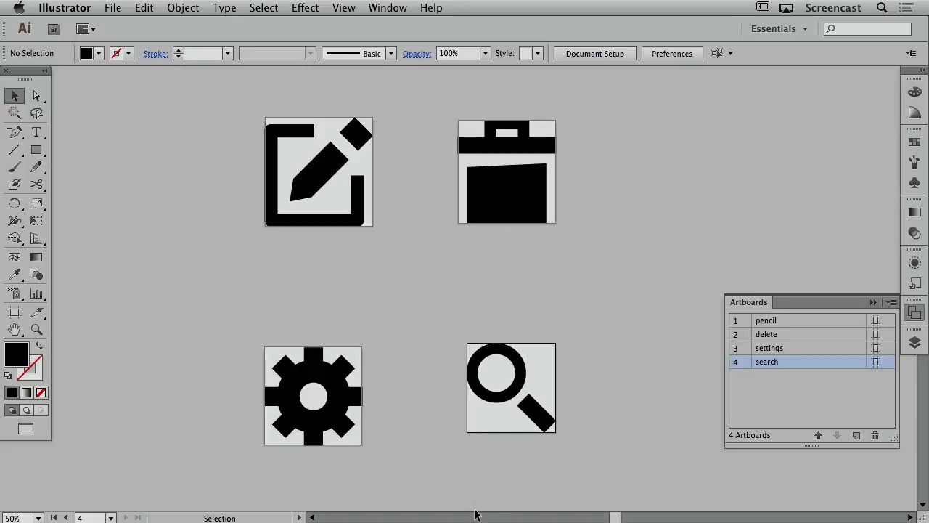
# Switch to Chrome, open a new window in place of the old one, and enlarge it
pyautogui.press('super+Tab')
pyautogui.press('super+n')
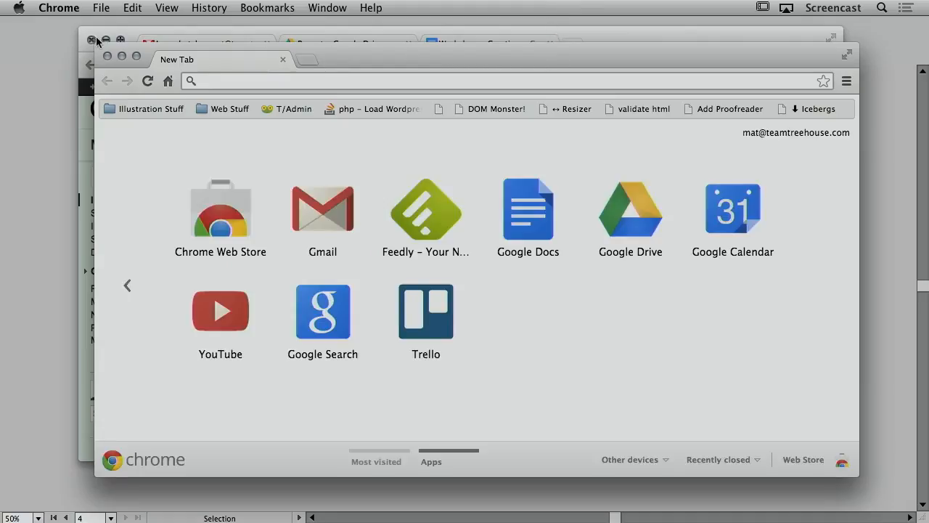
pyautogui.click(95, 39)
pyautogui.moveTo(405, 51)
pyautogui.mouseDown()
pyautogui.moveTo(388, 37)
pyautogui.moveTo(396, 38)
pyautogui.mouseUp()
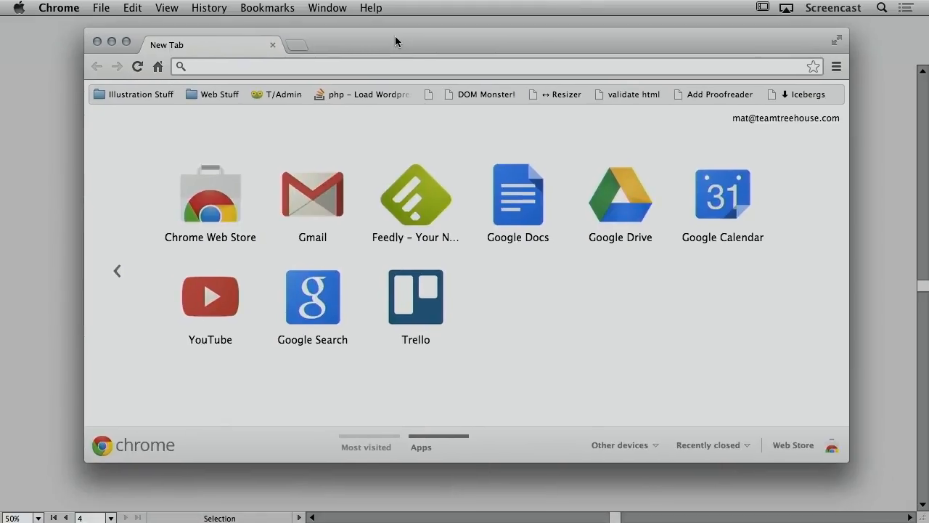
pyautogui.moveTo(847, 457); pyautogui.dragTo(870, 504)
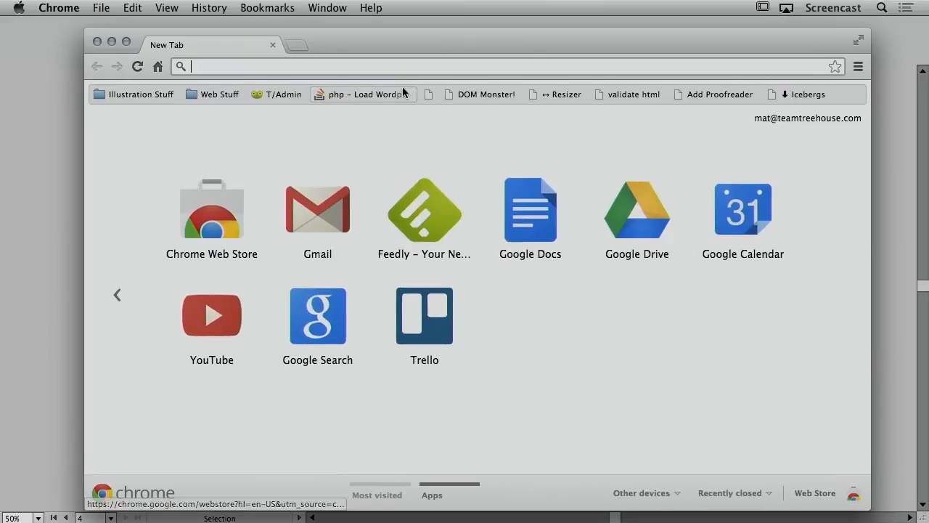
pyautogui.moveTo(431, 38); pyautogui.dragTo(431, 31)
# Go to icomoon.io and start the IcoMoon App
pyautogui.write('icon')
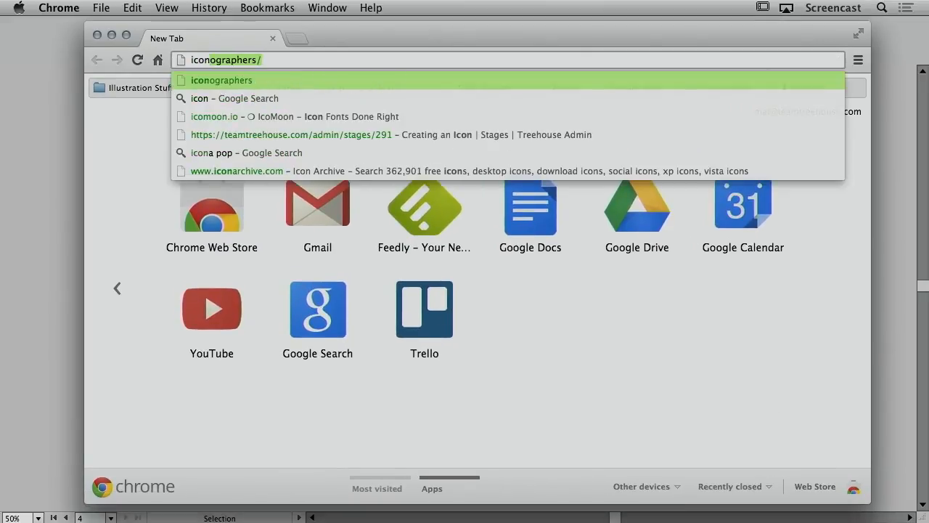
pyautogui.press('BackSpace')
pyautogui.write('moon.io')
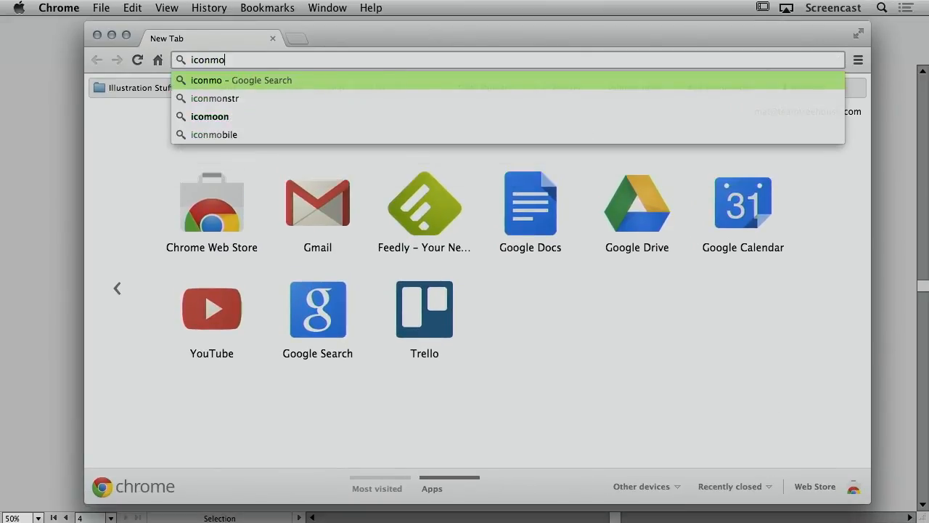
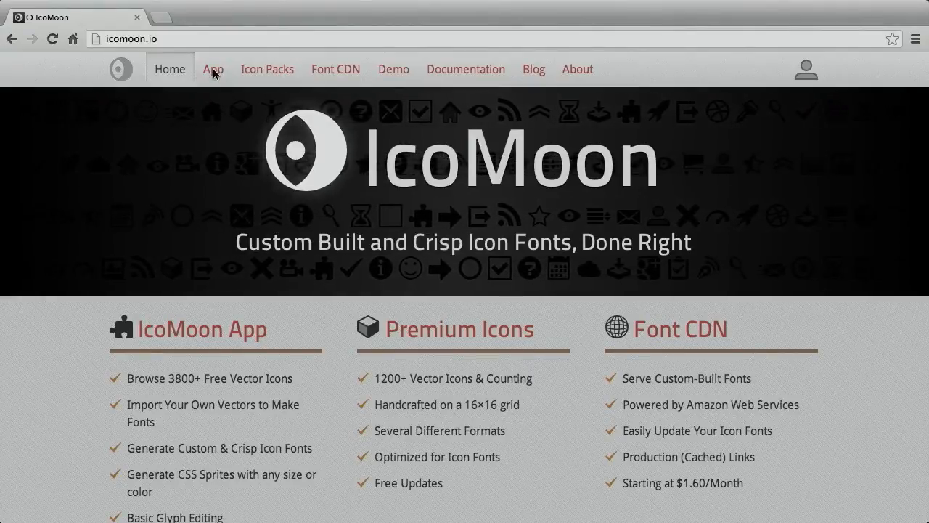
pyautogui.click(213, 77)
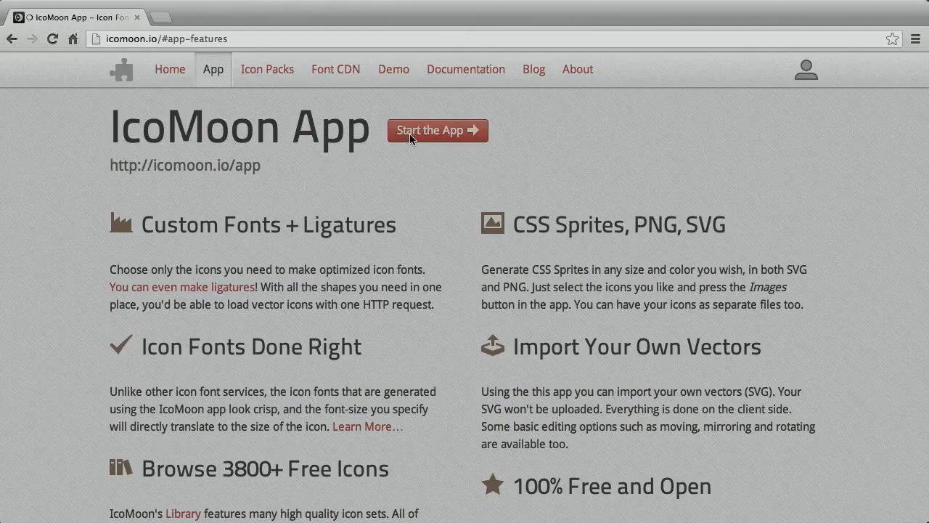
pyautogui.click(411, 136)
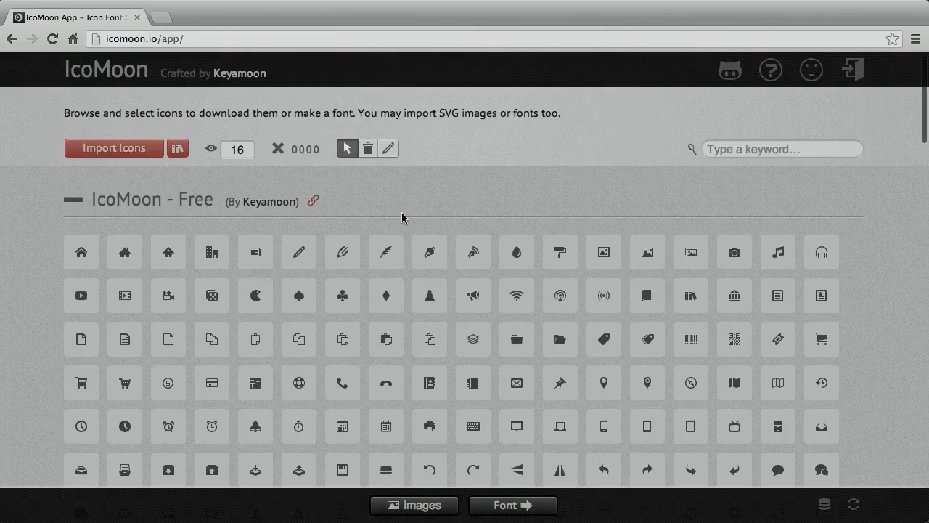
# Import the delete, pencil, search and settings SVG files from the Desktop's icons folder into IcoMoon
pyautogui.click(115, 149)
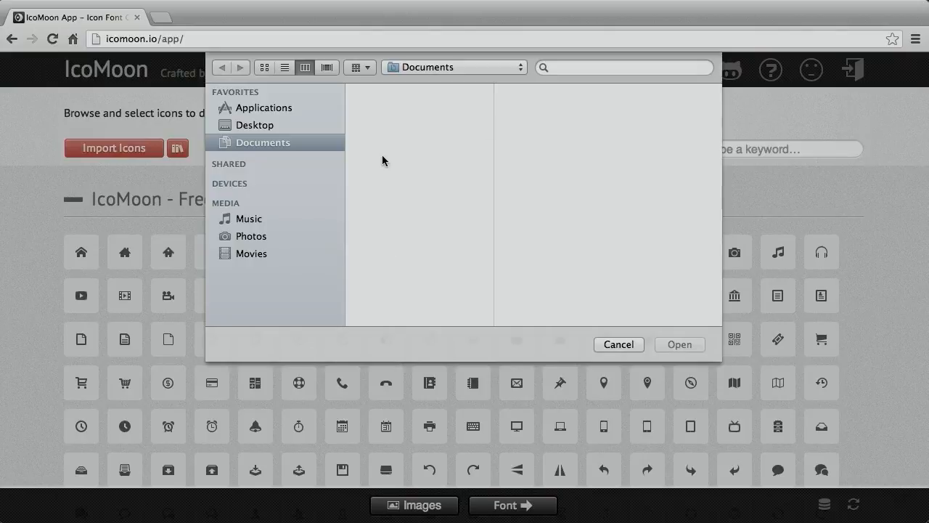
pyautogui.click(274, 125)
pyautogui.click(382, 92)
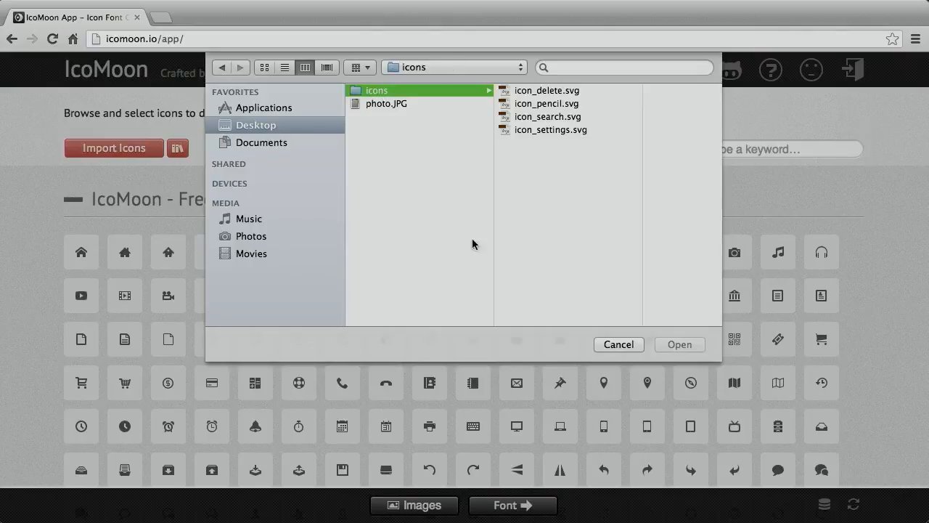
pyautogui.click(541, 91)
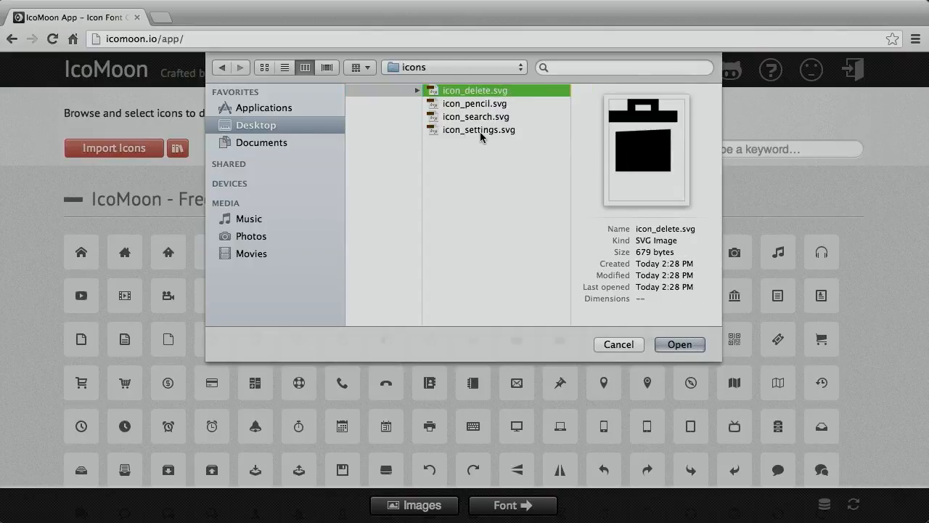
pyautogui.keyDown('shift'); pyautogui.click(479, 131); pyautogui.keyUp('shift')
pyautogui.click(679, 344)
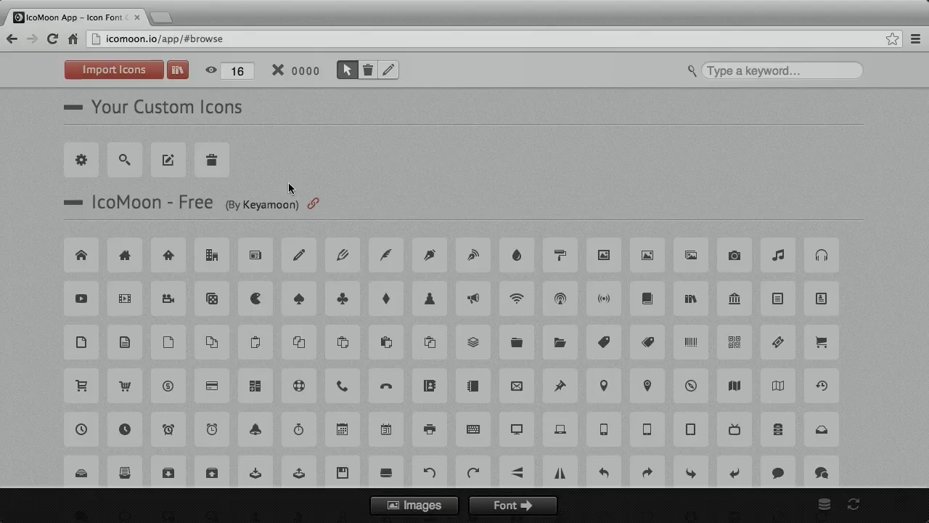
# Collapse the IcoMoon - Free and other bundled icon sets and select all four custom icons
pyautogui.click(72, 206)
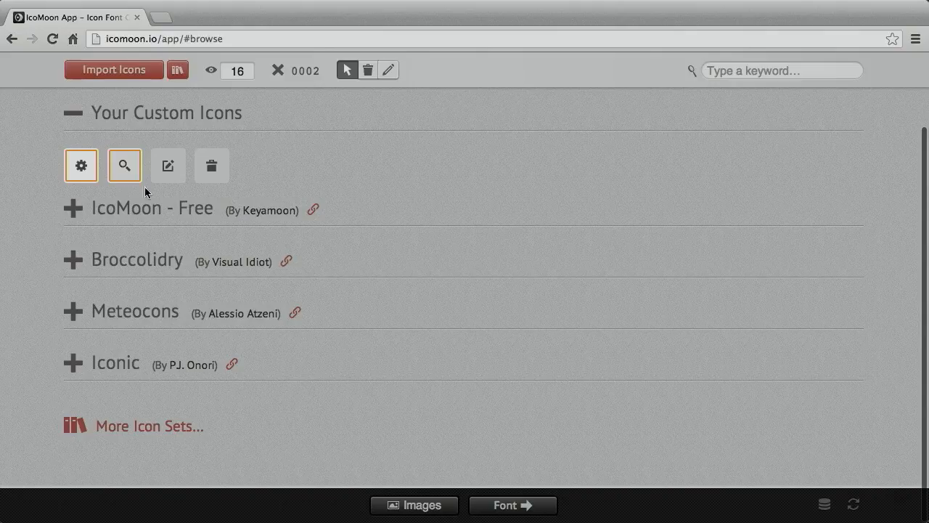
pyautogui.click(168, 178)
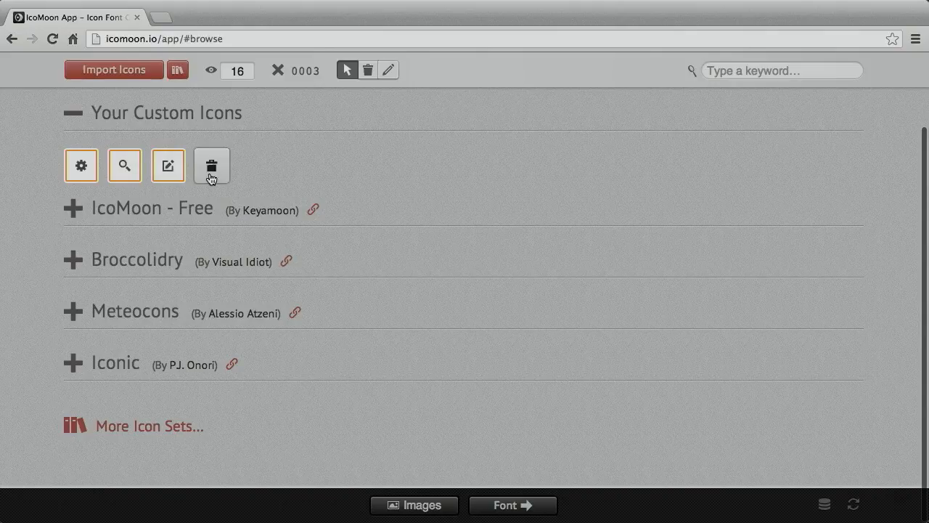
pyautogui.click(211, 174)
pyautogui.scroll(1, 379, 196)
pyautogui.scroll(1, 379, 197)
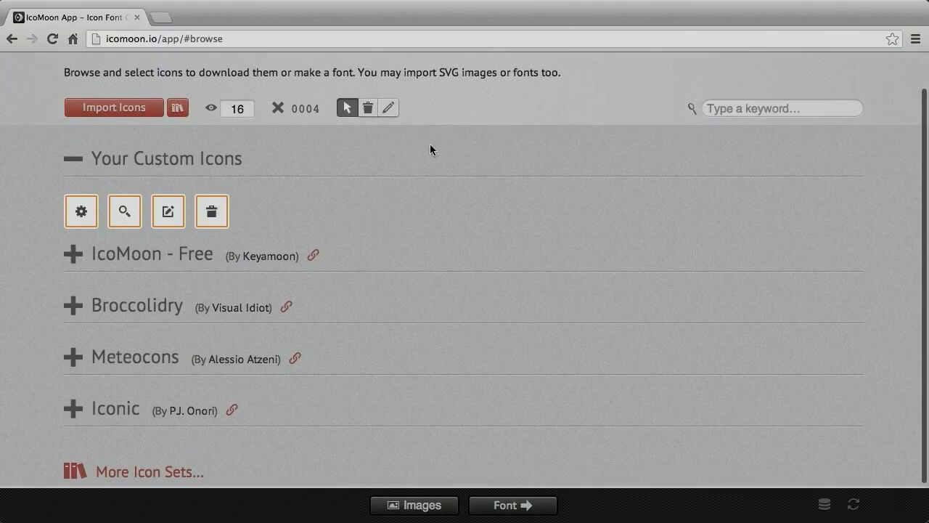
# Edit the gear and magnifier custom icons, shortening their tags to settings and search
pyautogui.click(389, 109)
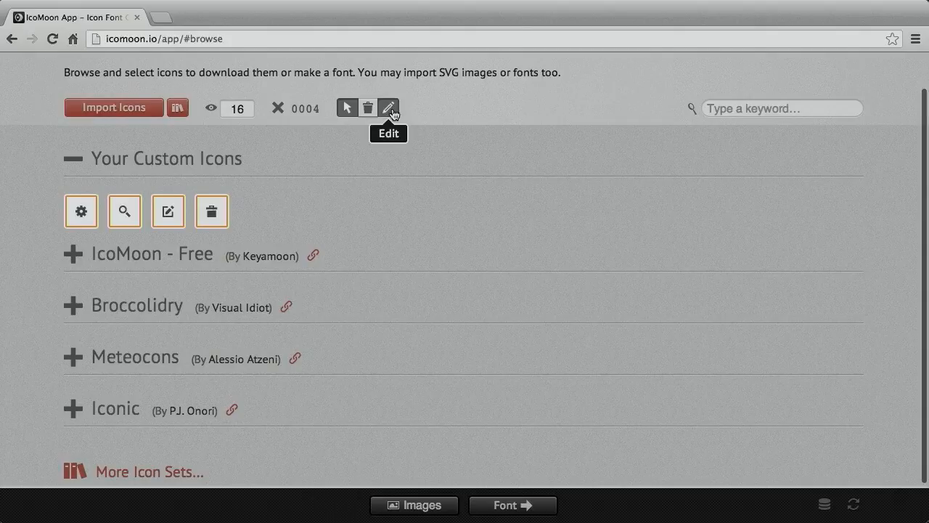
pyautogui.click(77, 222)
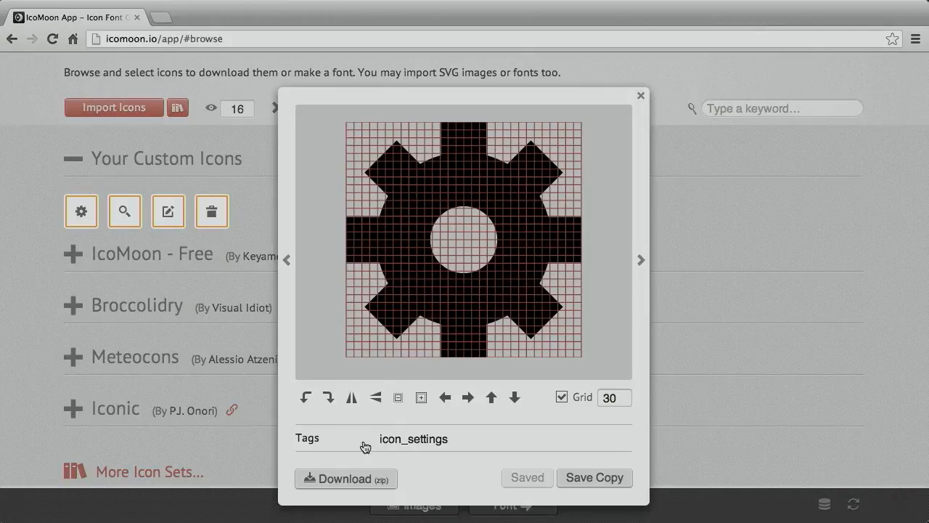
pyautogui.moveTo(409, 440); pyautogui.dragTo(367, 440)
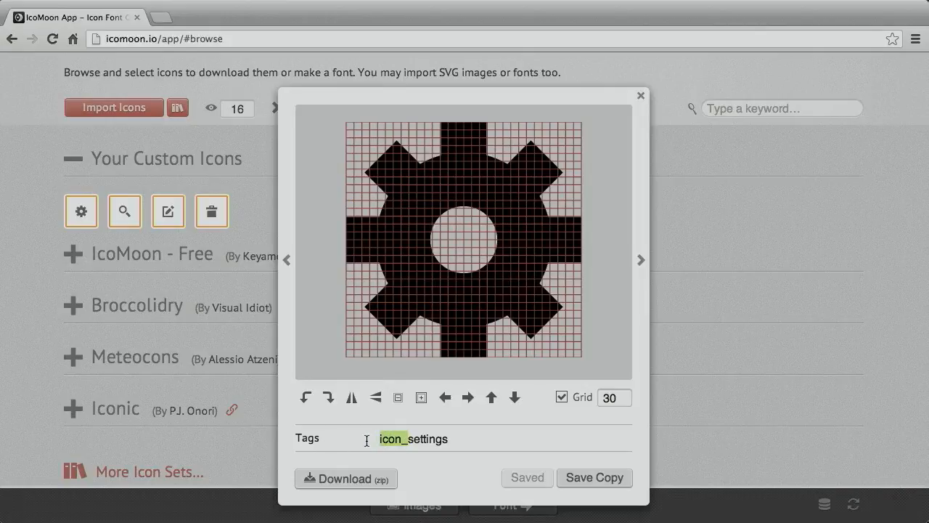
pyautogui.press('BackSpace')
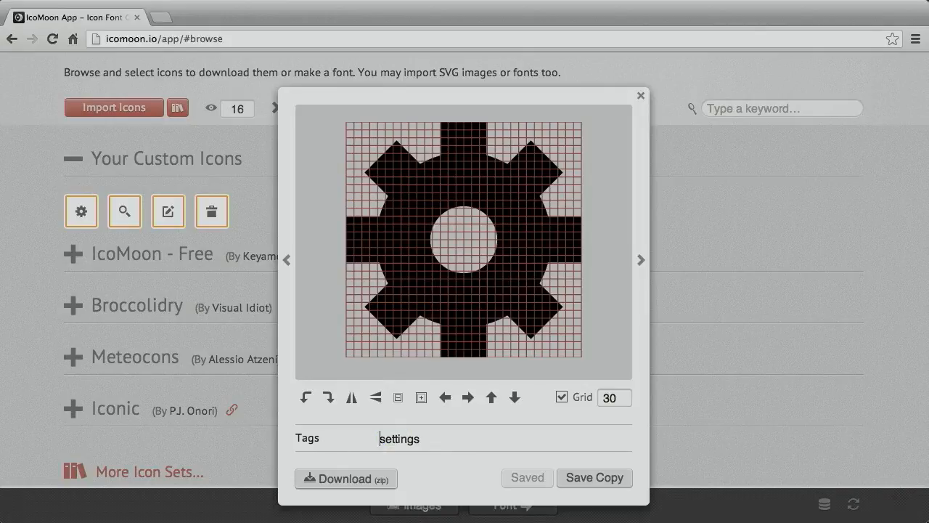
pyautogui.click(641, 260)
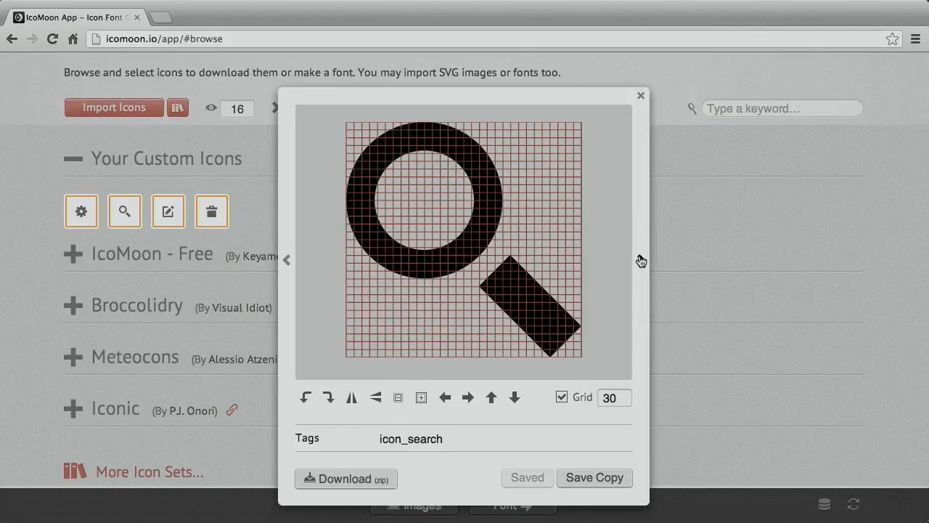
pyautogui.moveTo(407, 439); pyautogui.dragTo(378, 440)
pyautogui.press('BackSpace')
# Set the pencil icon's tag to edit and the trash can icon's tag to delete, and close the icon editor
pyautogui.click(641, 260)
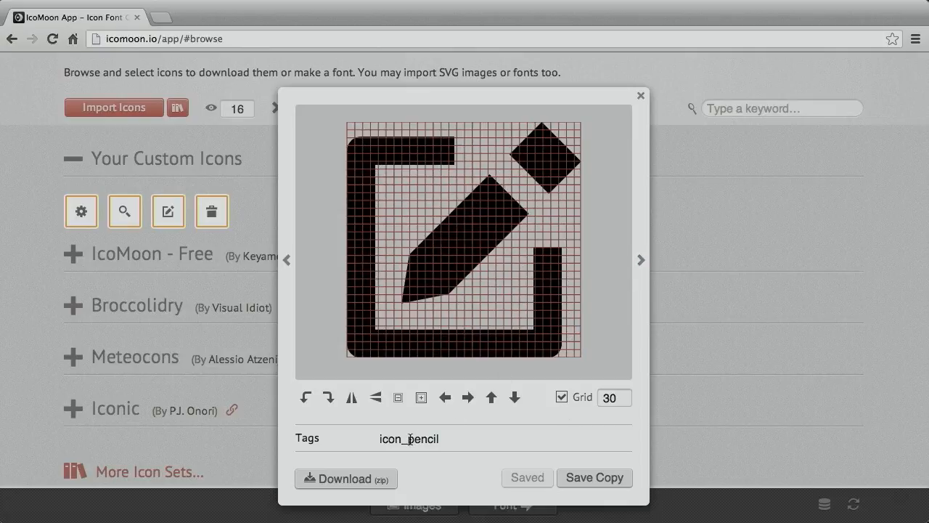
pyautogui.moveTo(440, 438); pyautogui.dragTo(361, 442)
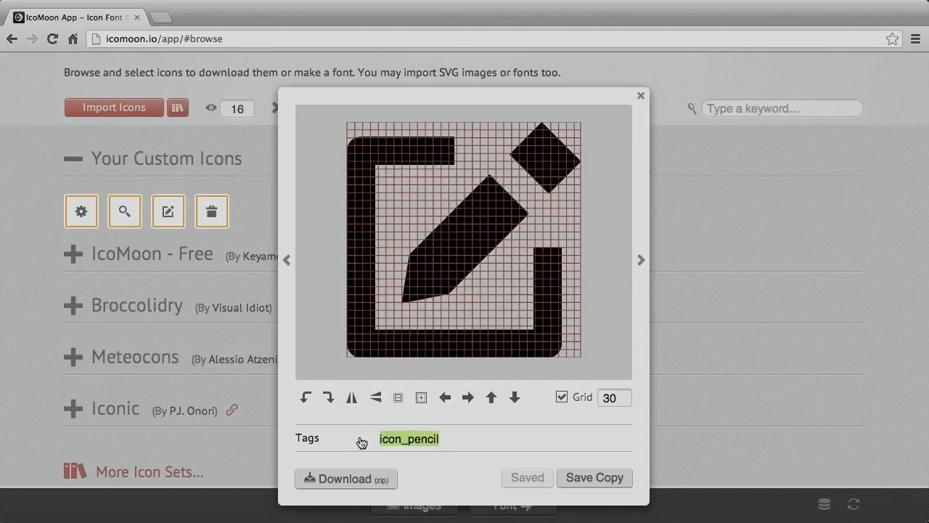
pyautogui.write('ed')
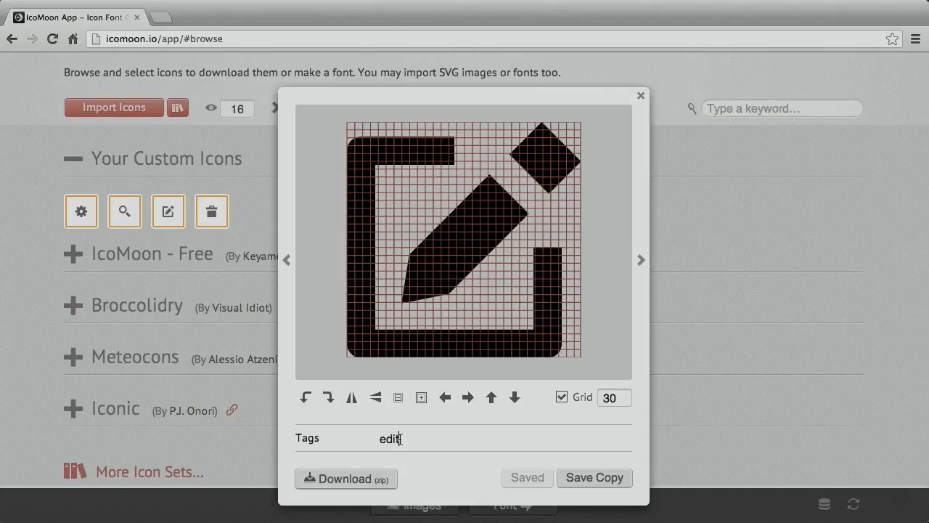
pyautogui.write('it')
pyautogui.click(640, 259)
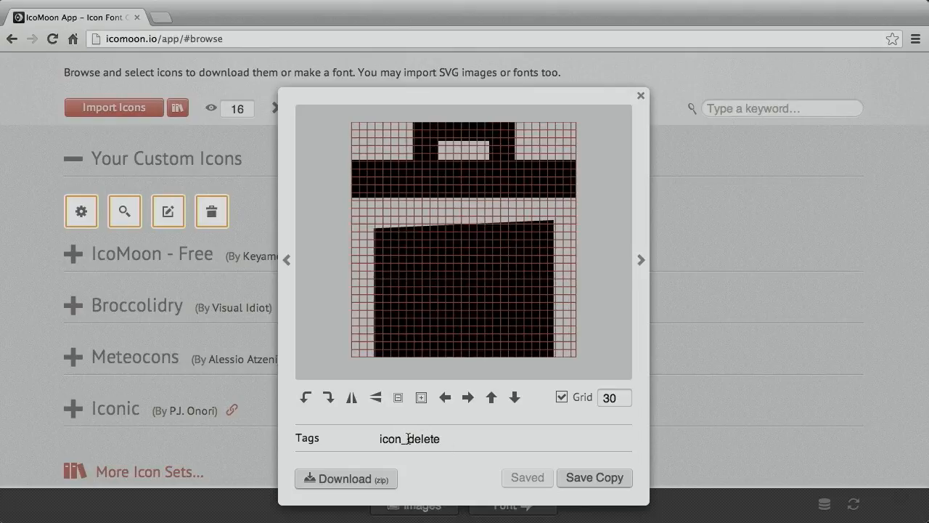
pyautogui.moveTo(408, 439); pyautogui.dragTo(370, 440)
pyautogui.press('BackSpace')
pyautogui.click(641, 96)
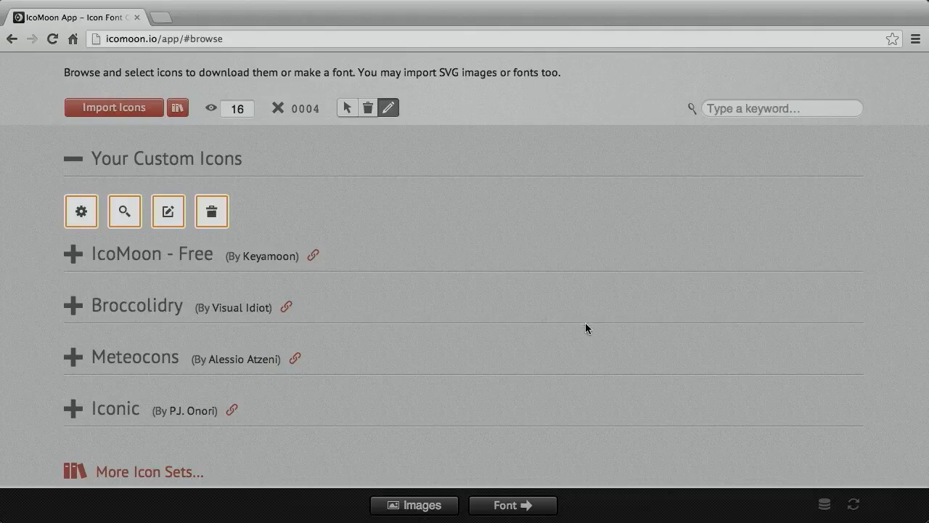
# Generate a font from the selected icons, and in its preferences set the font name to workshop-icons and clear the class prefix
pyautogui.click(525, 506)
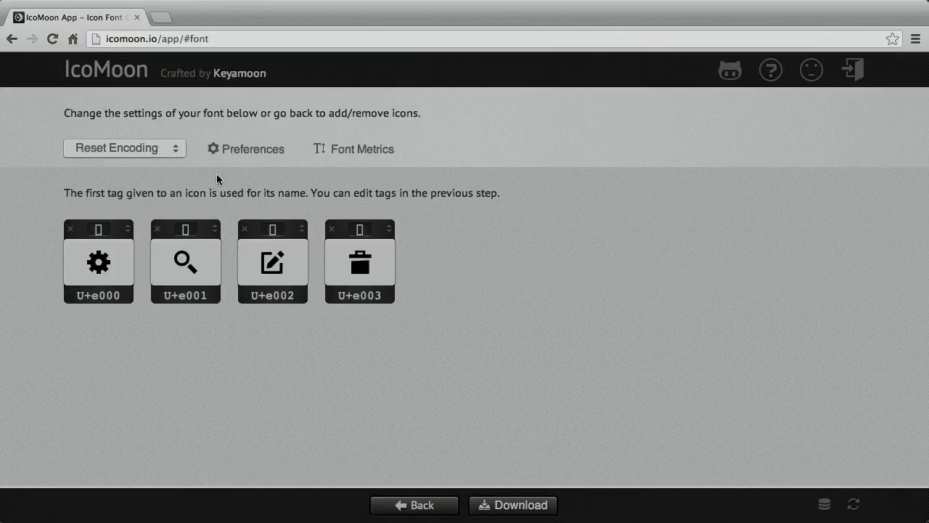
pyautogui.click(246, 152)
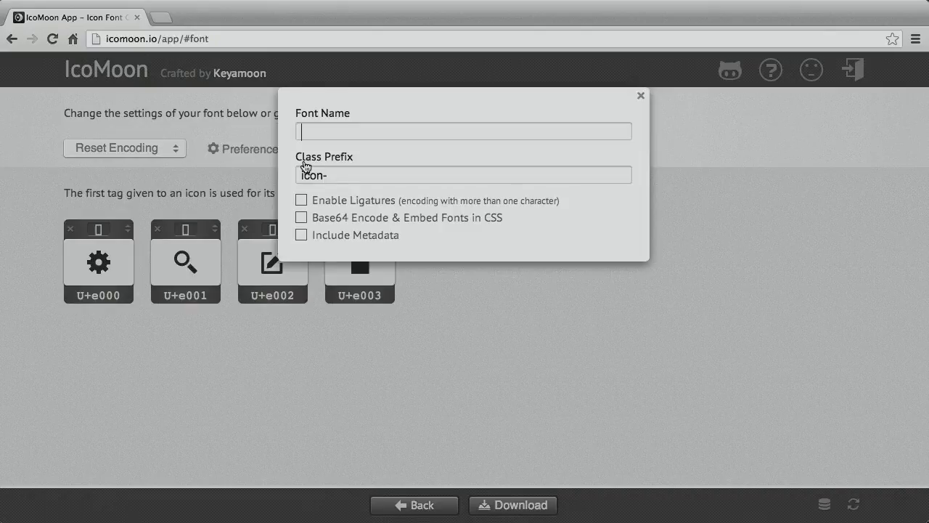
pyautogui.moveTo(332, 176); pyautogui.dragTo(236, 176)
pyautogui.press('BackSpace')
pyautogui.write('workshop-')
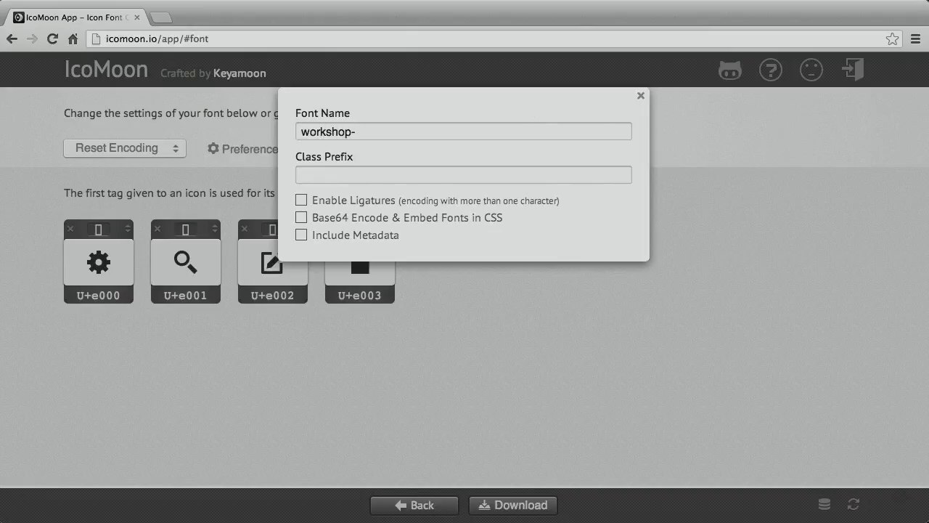
pyautogui.write('icons')
pyautogui.click(641, 97)
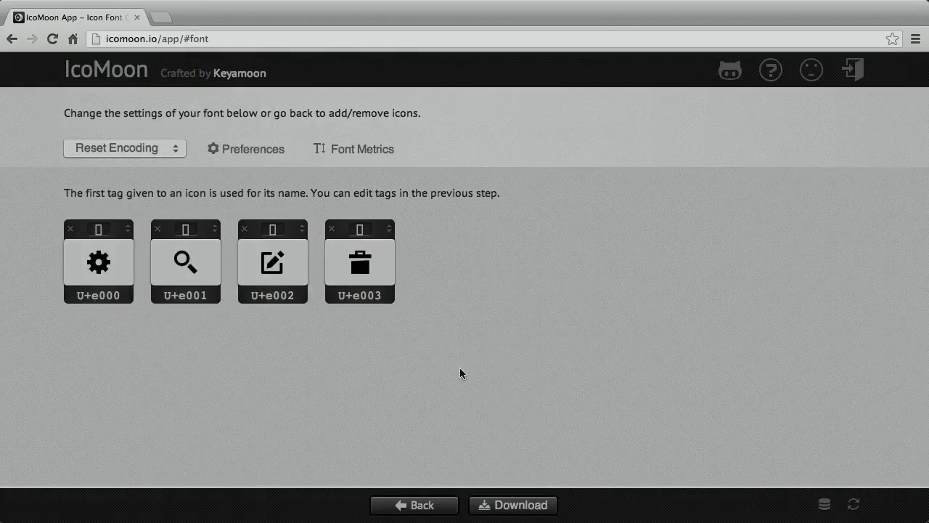
# Download the icon font package and move the icons folder slightly up on the Desktop
pyautogui.click(520, 506)
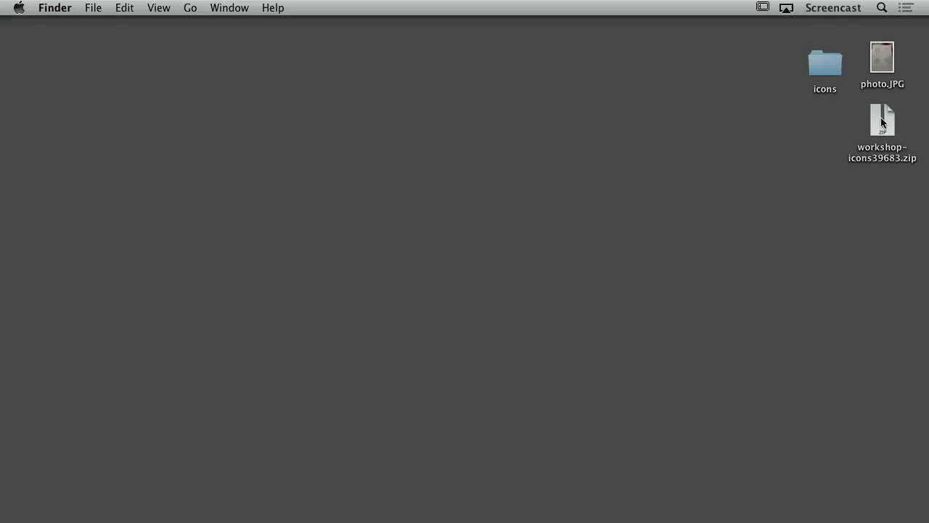
pyautogui.moveTo(826, 63); pyautogui.dragTo(827, 51)
pyautogui.click(819, 154)
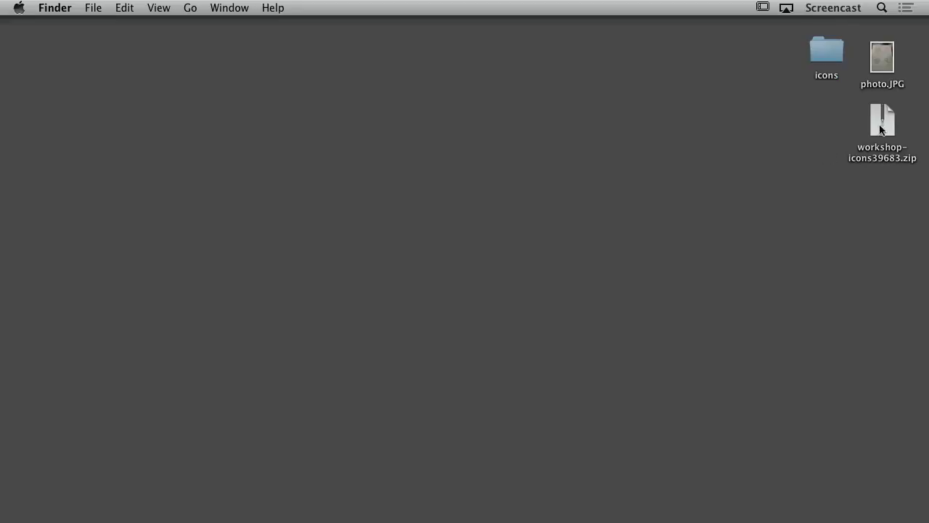
# Extract workshop-icons39683.zip on the Desktop and open the extracted folder
pyautogui.doubleClick(880, 120)
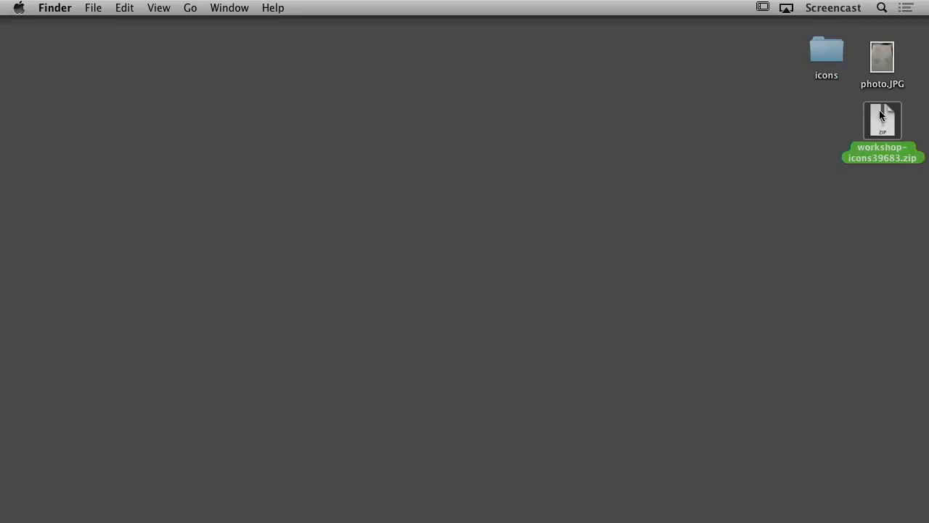
pyautogui.moveTo(898, 135); pyautogui.dragTo(774, 119)
pyautogui.doubleClick(763, 126)
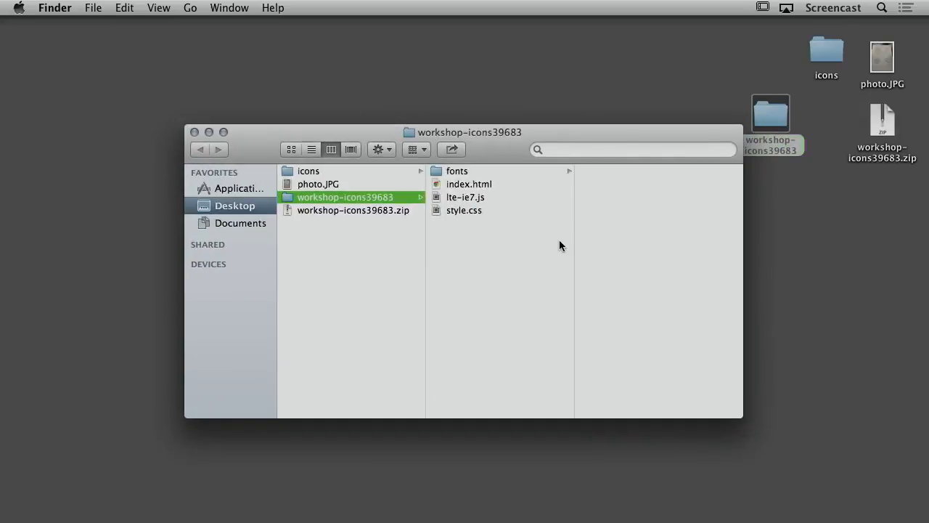
pyautogui.moveTo(322, 138); pyautogui.dragTo(281, 123)
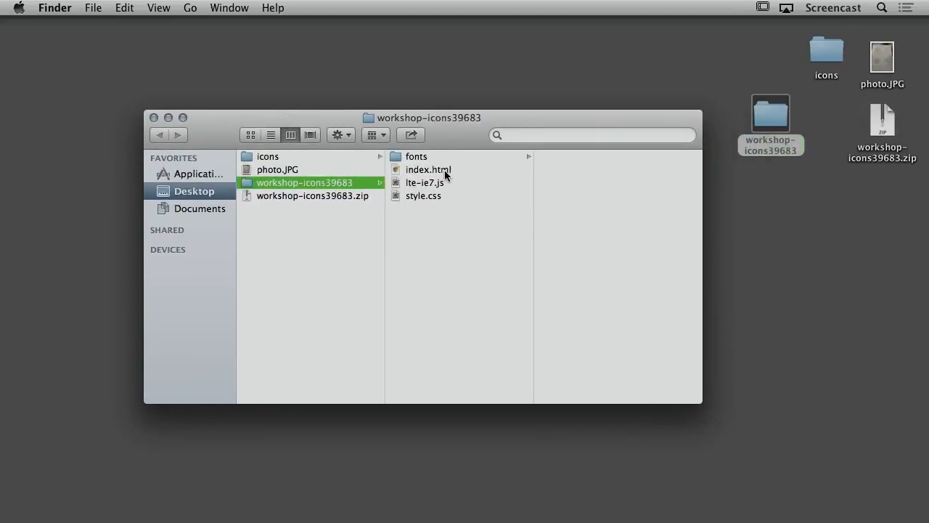
# Open index.html from the extracted folder in Chrome and look over the font's glyphs and class names
pyautogui.click(417, 172)
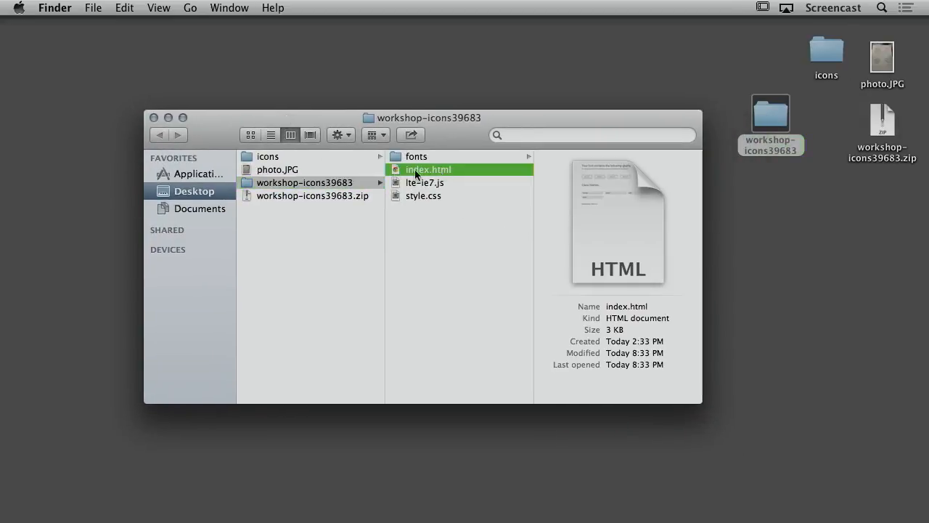
pyautogui.doubleClick(395, 169)
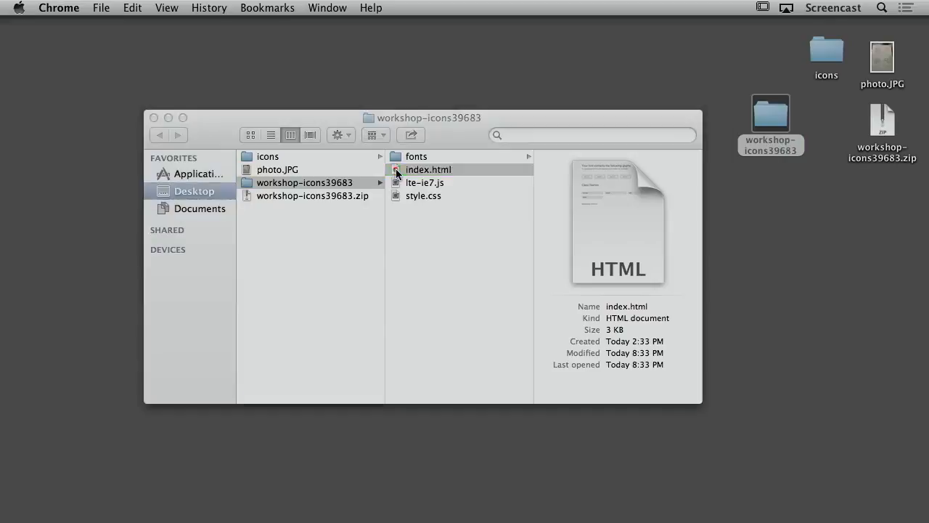
pyautogui.moveTo(399, 30); pyautogui.dragTo(365, 25)
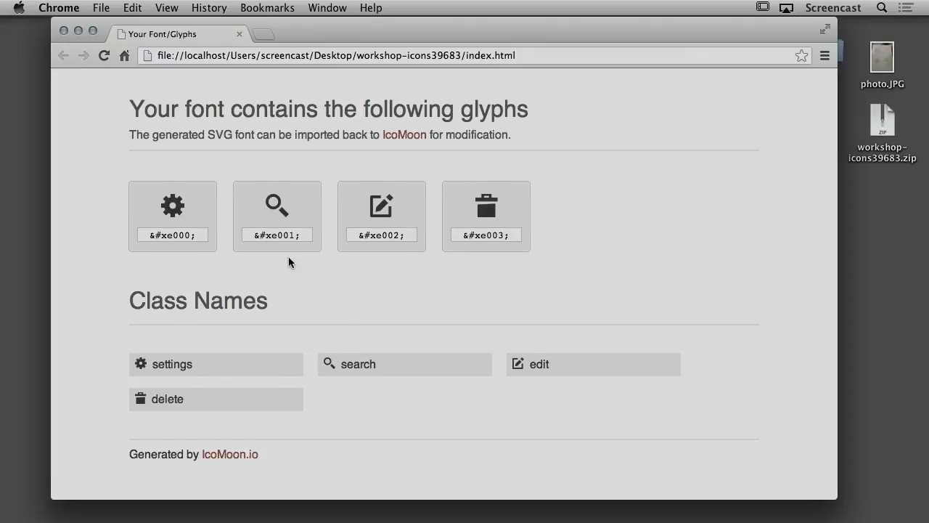
pyautogui.scroll(-1, 309, 299)
# Switch to index.html in Sublime Text and examine the icon spans under the Class Names heading
pyautogui.click(63, 32)
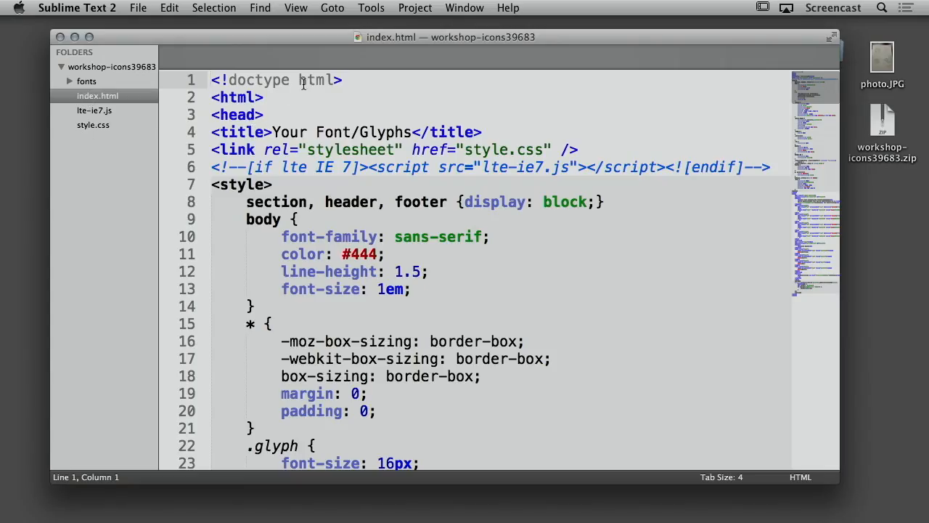
pyautogui.scroll(-1, 415, 154)
pyautogui.scroll(-15, 415, 154)
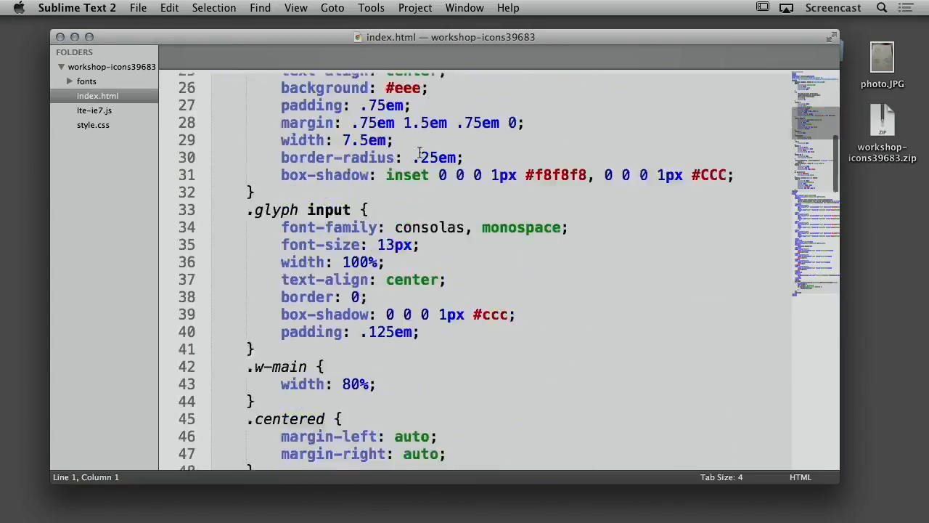
pyautogui.scroll(-20, 419, 152)
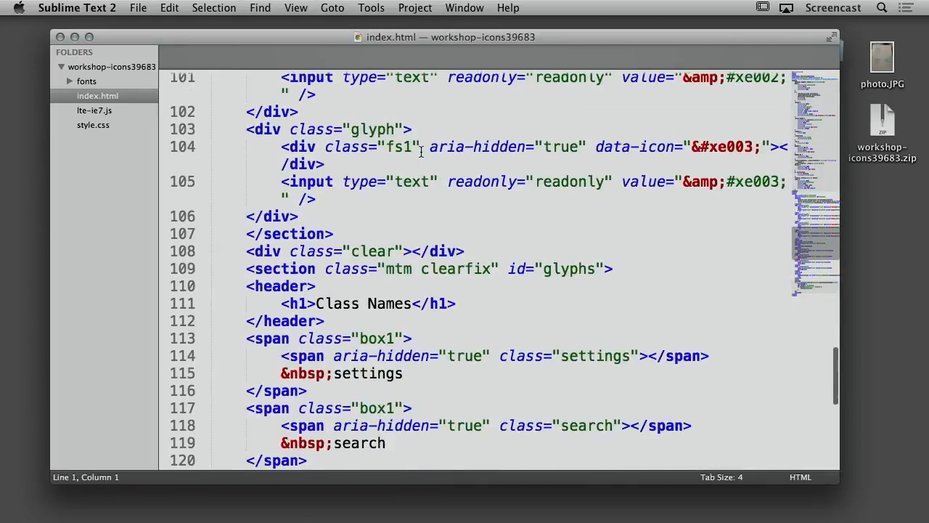
pyautogui.scroll(3, 374, 244)
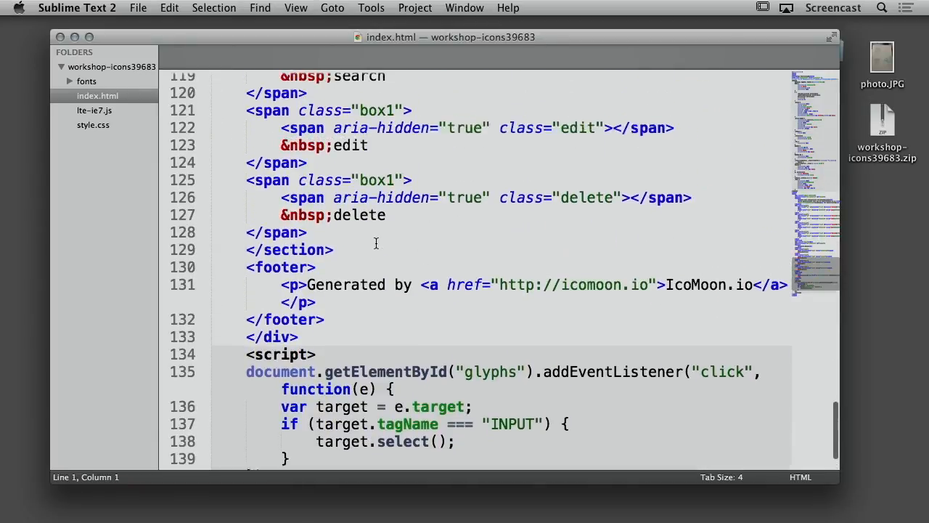
pyautogui.scroll(2, 376, 241)
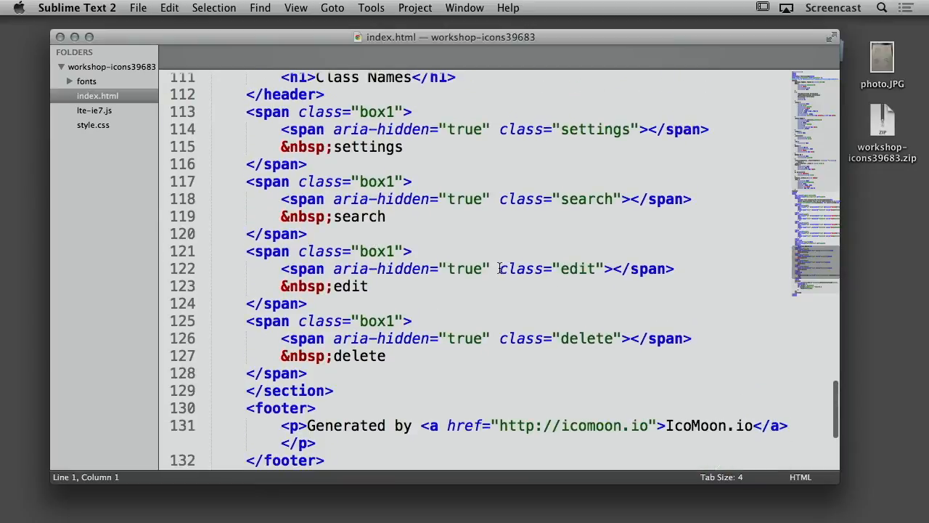
pyautogui.click(499, 269)
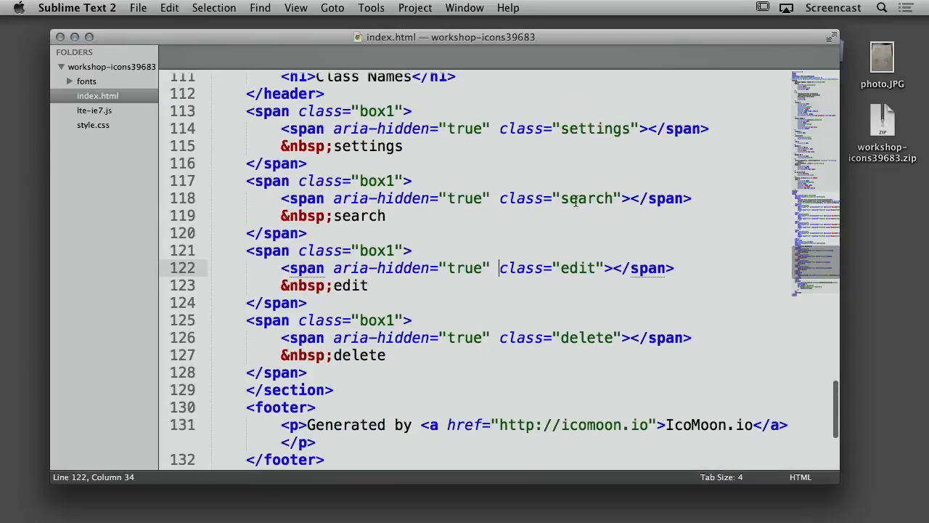
# Move the Chrome preview window aside and compare its class name entries with the delete icon's markup in Sublime Text
pyautogui.press('super+Tab')
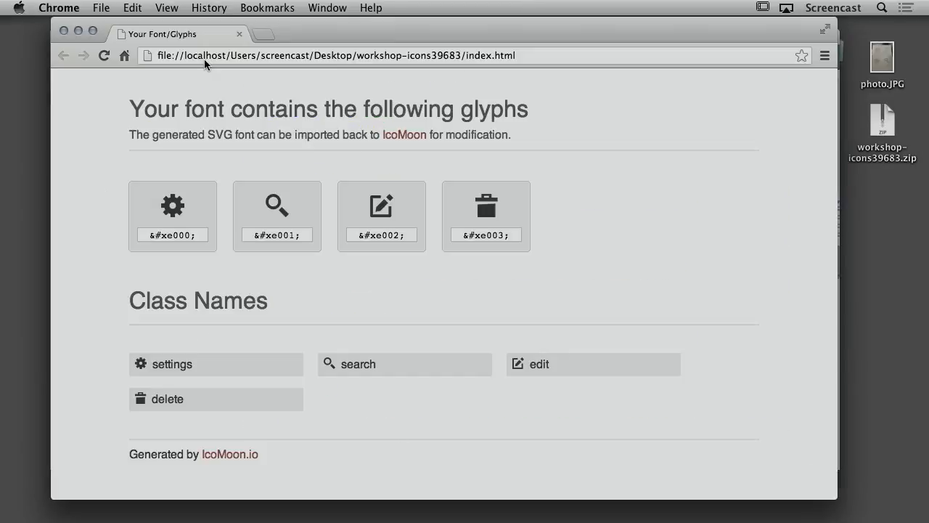
pyautogui.moveTo(323, 27); pyautogui.dragTo(560, 27)
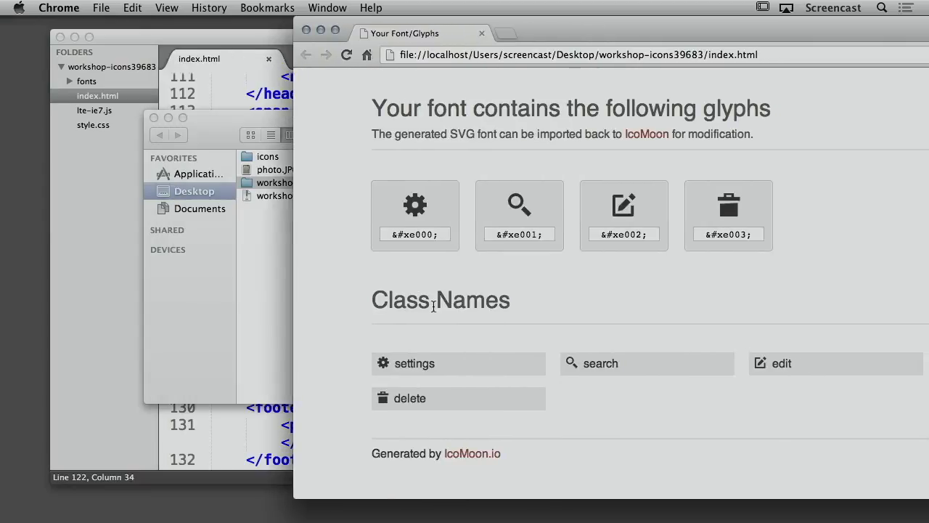
pyautogui.click(227, 67)
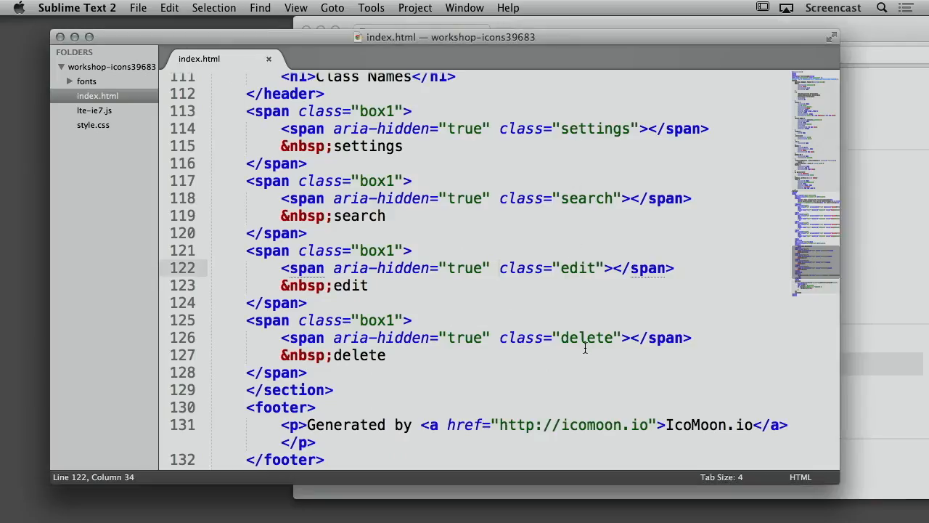
pyautogui.moveTo(282, 355); pyautogui.dragTo(388, 357)
pyautogui.press('super+Tab')
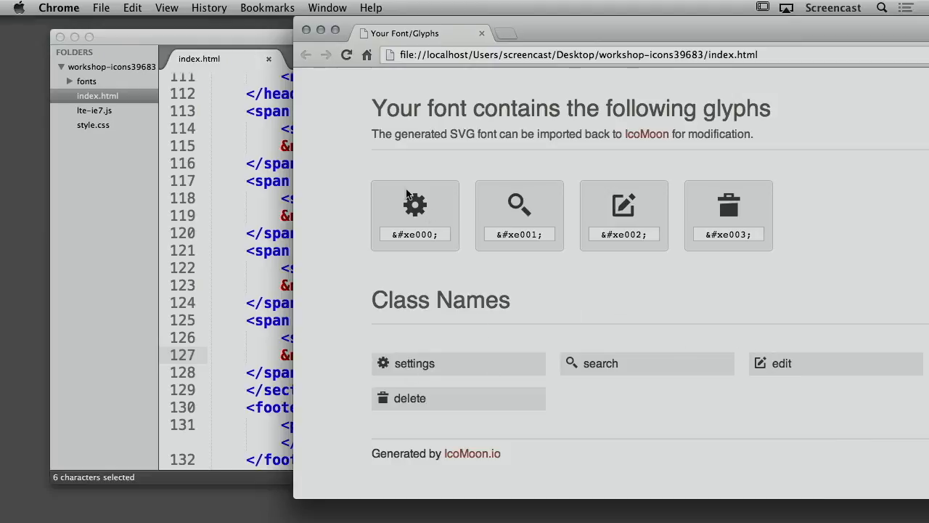
# Return to Sublime Text and highlight the data-icon="&#xe002;" attribute in the glyph markup of index.html
pyautogui.click(257, 178)
pyautogui.scroll(3, 313, 206)
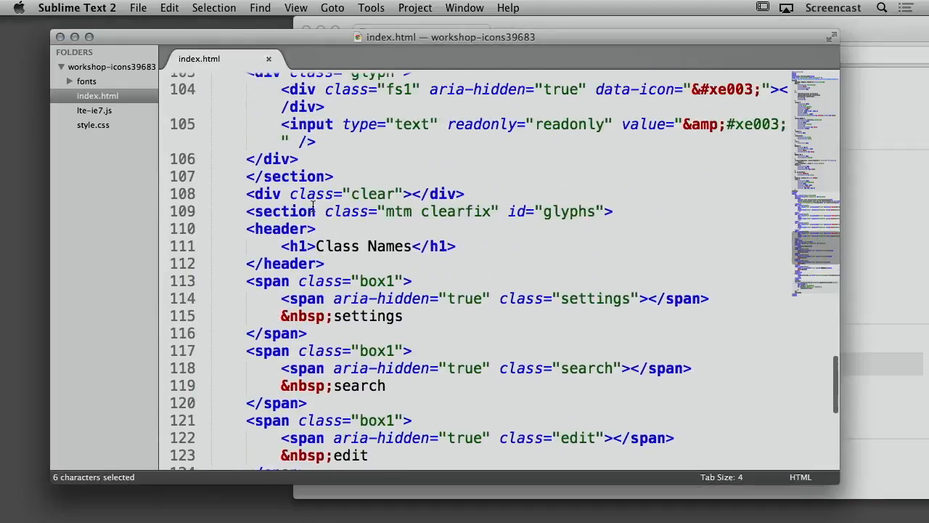
pyautogui.scroll(5, 313, 207)
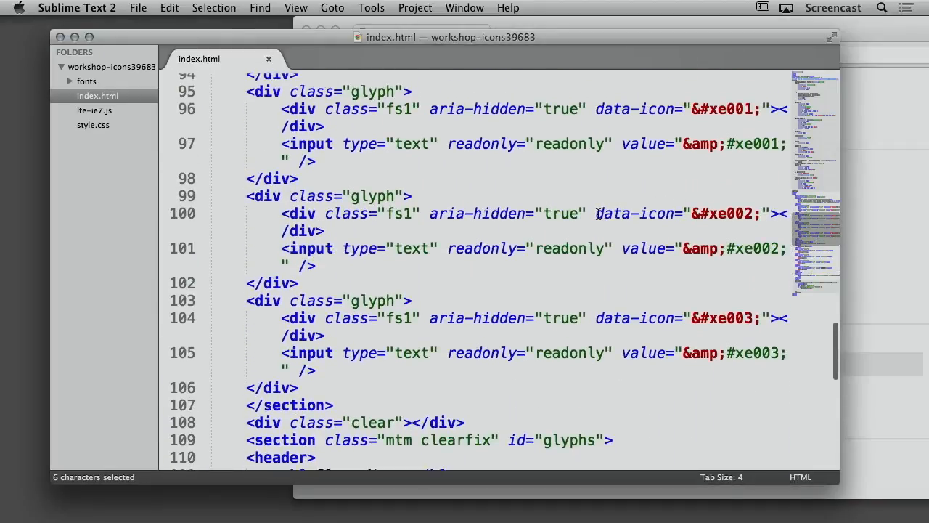
pyautogui.moveTo(597, 213); pyautogui.dragTo(771, 213)
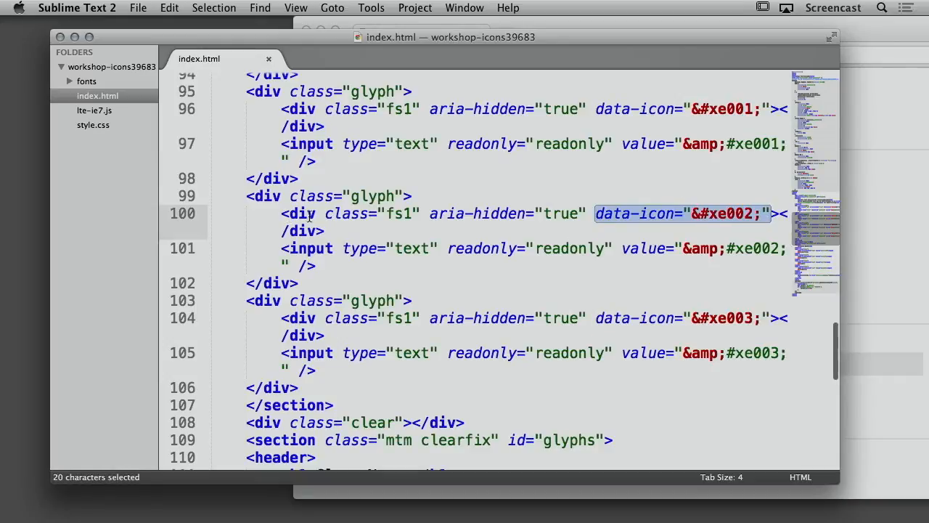
# Open style.css and highlight the [data-icon] attribute selector and its before pseudo-element in the data attribute rule
pyautogui.click(102, 129)
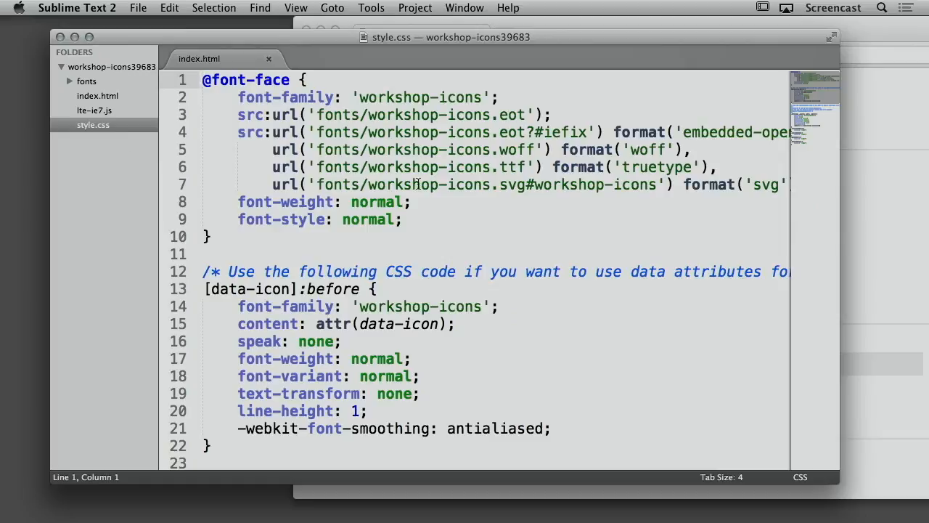
pyautogui.scroll(-2, 423, 185)
pyautogui.moveTo(204, 248); pyautogui.dragTo(301, 248)
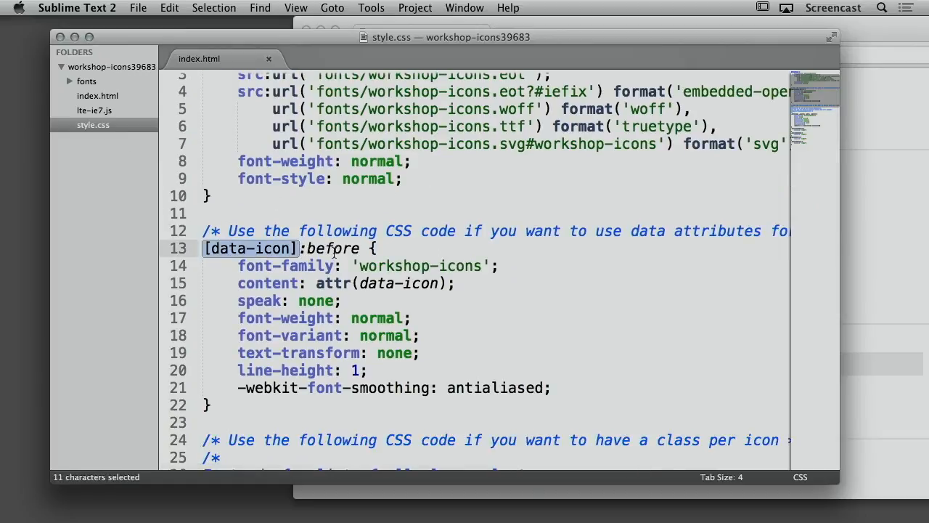
pyautogui.moveTo(306, 249); pyautogui.dragTo(360, 249)
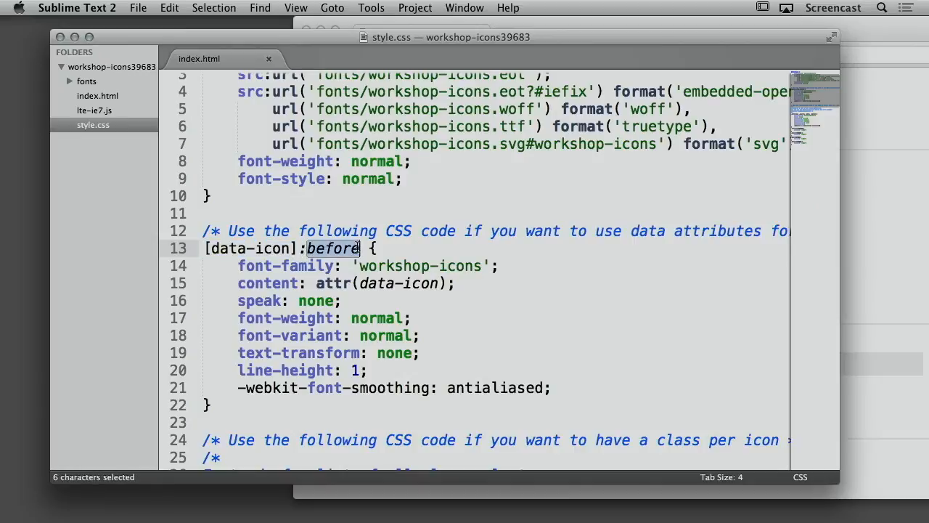
# Review the class-per-icon rules in style.css and highlight the .settings class name in its :before rule
pyautogui.scroll(-1, 358, 249)
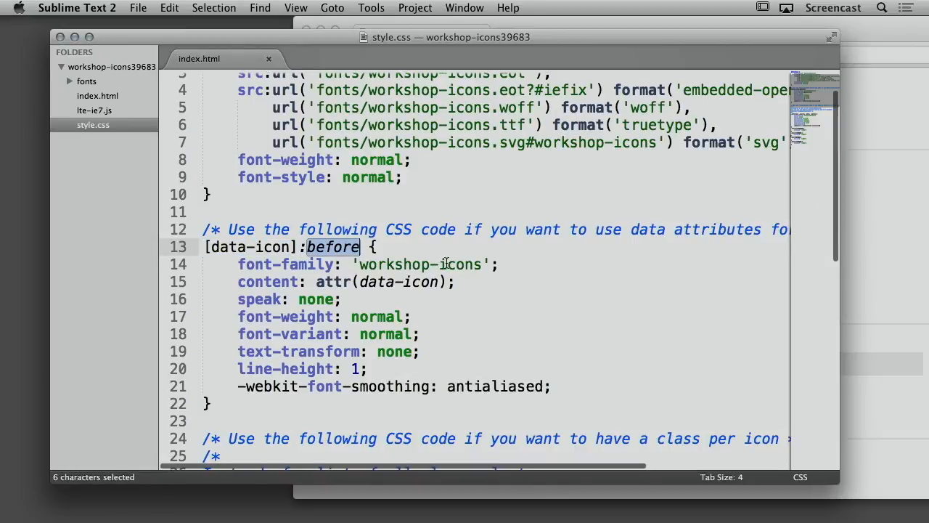
pyautogui.scroll(-6, 448, 263)
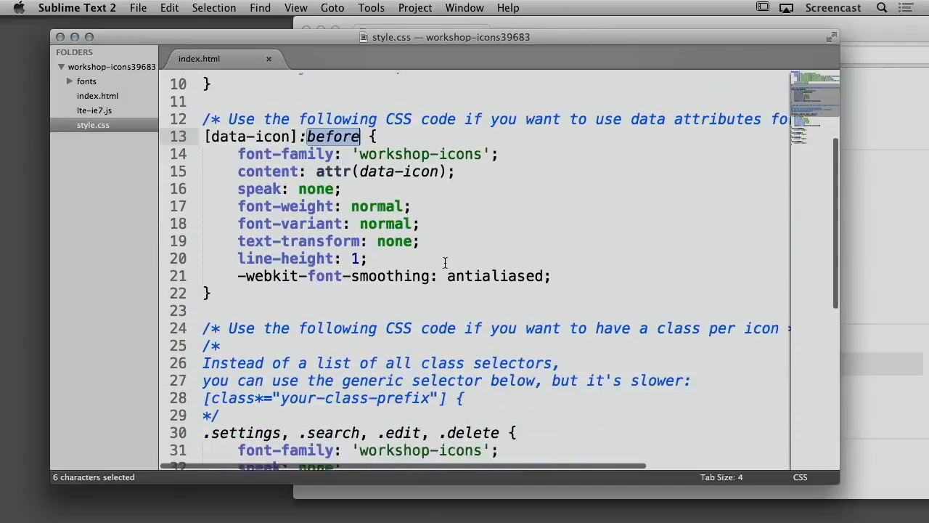
pyautogui.scroll(-4, 448, 263)
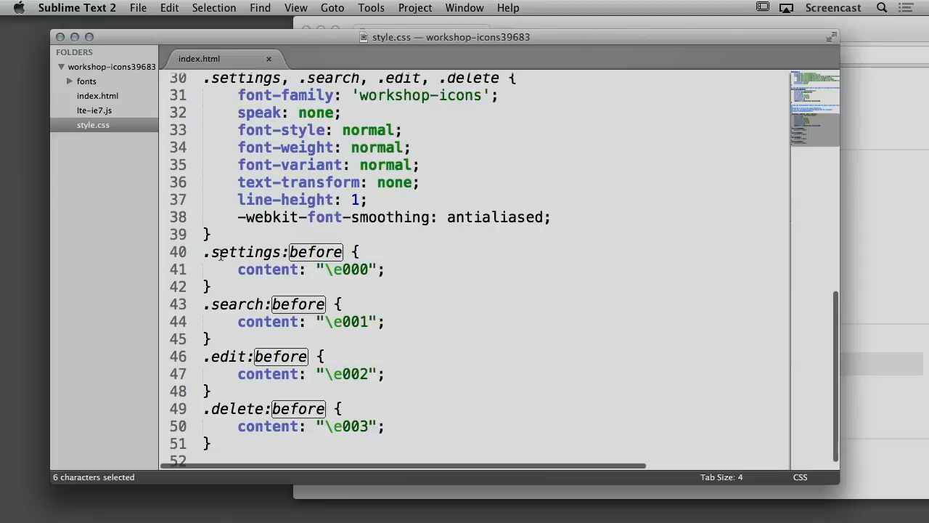
pyautogui.click(207, 253)
pyautogui.moveTo(203, 252); pyautogui.dragTo(276, 251)
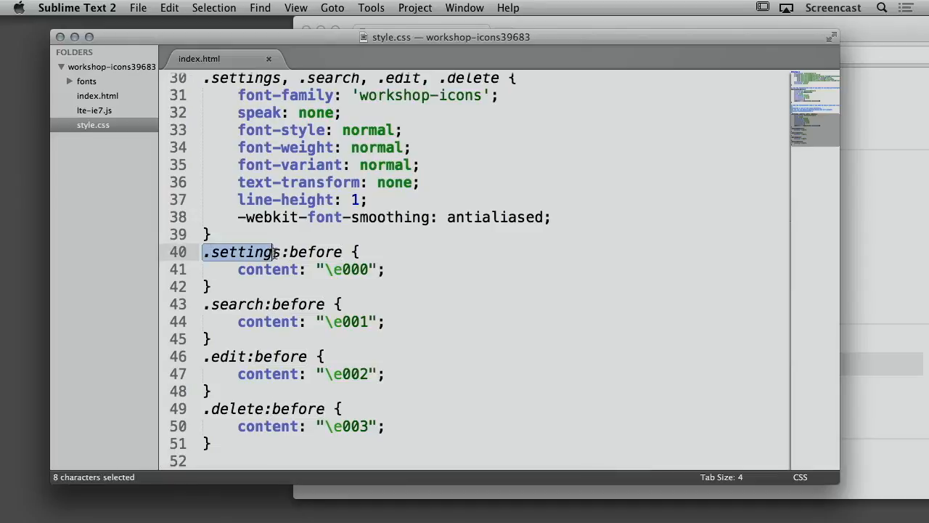